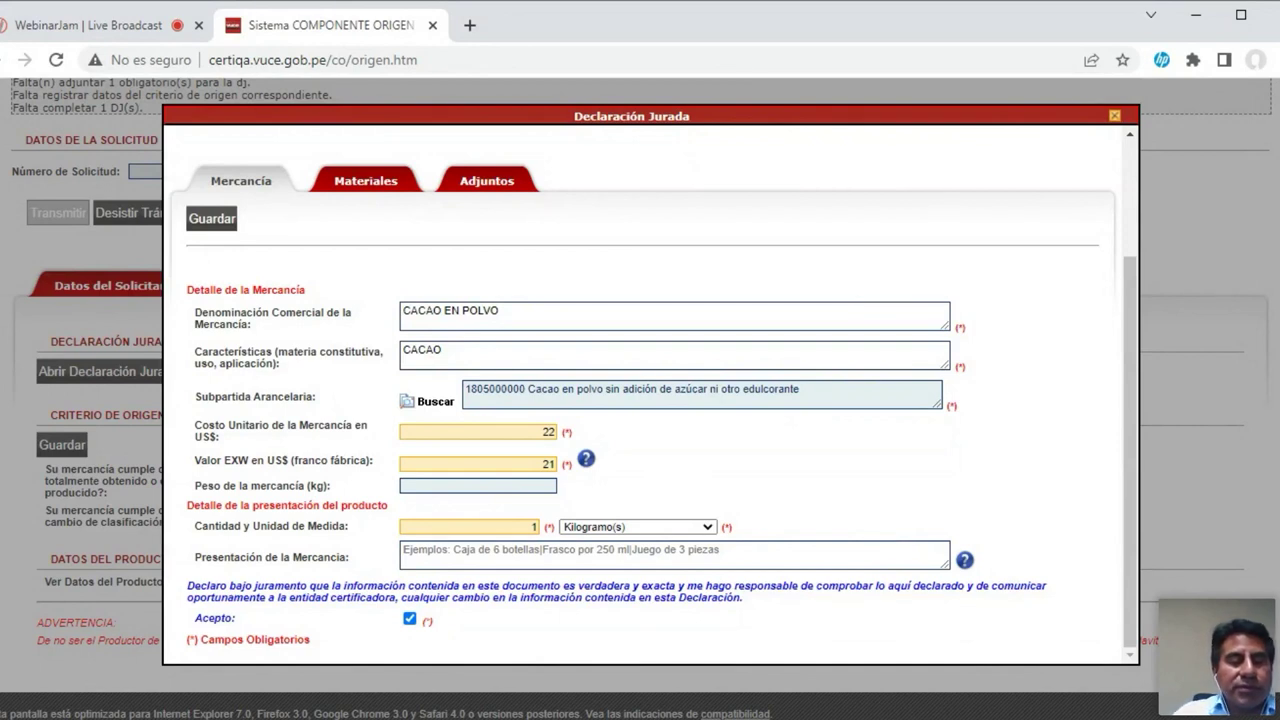
Save the merchandise details, then start adding a Peru-origin material in the Materiales tab
click(214, 220)
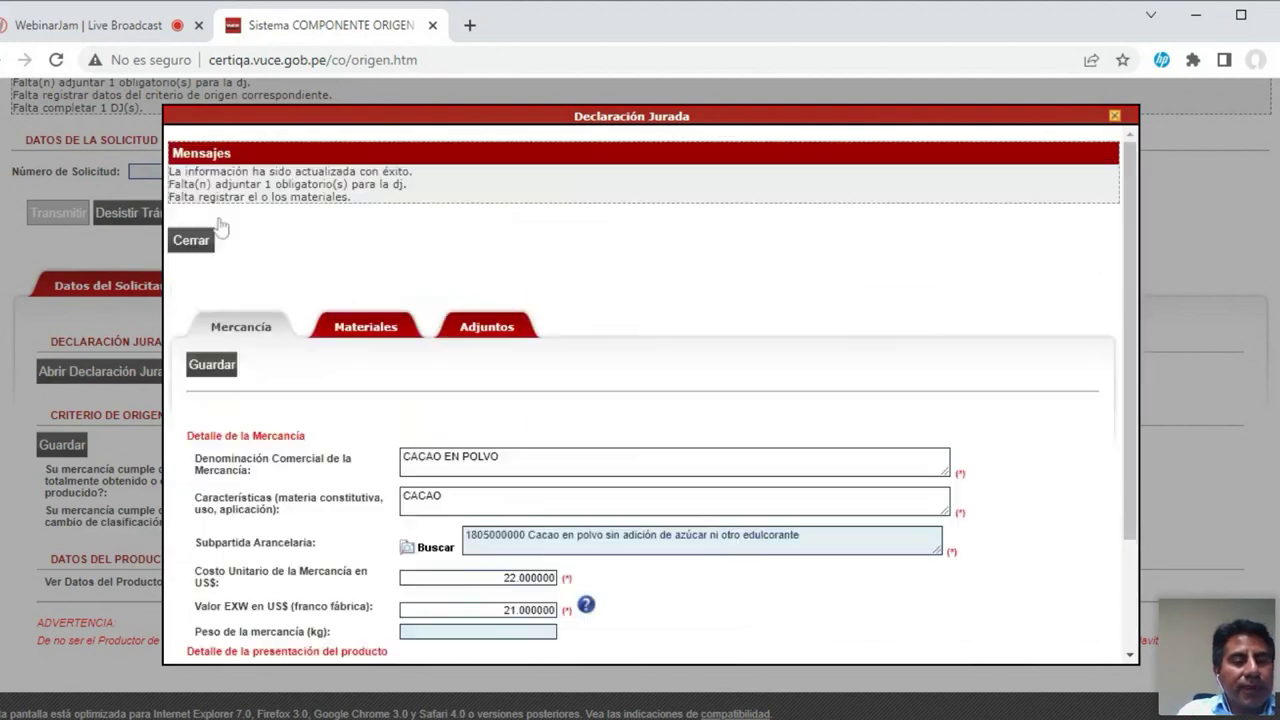
click(365, 327)
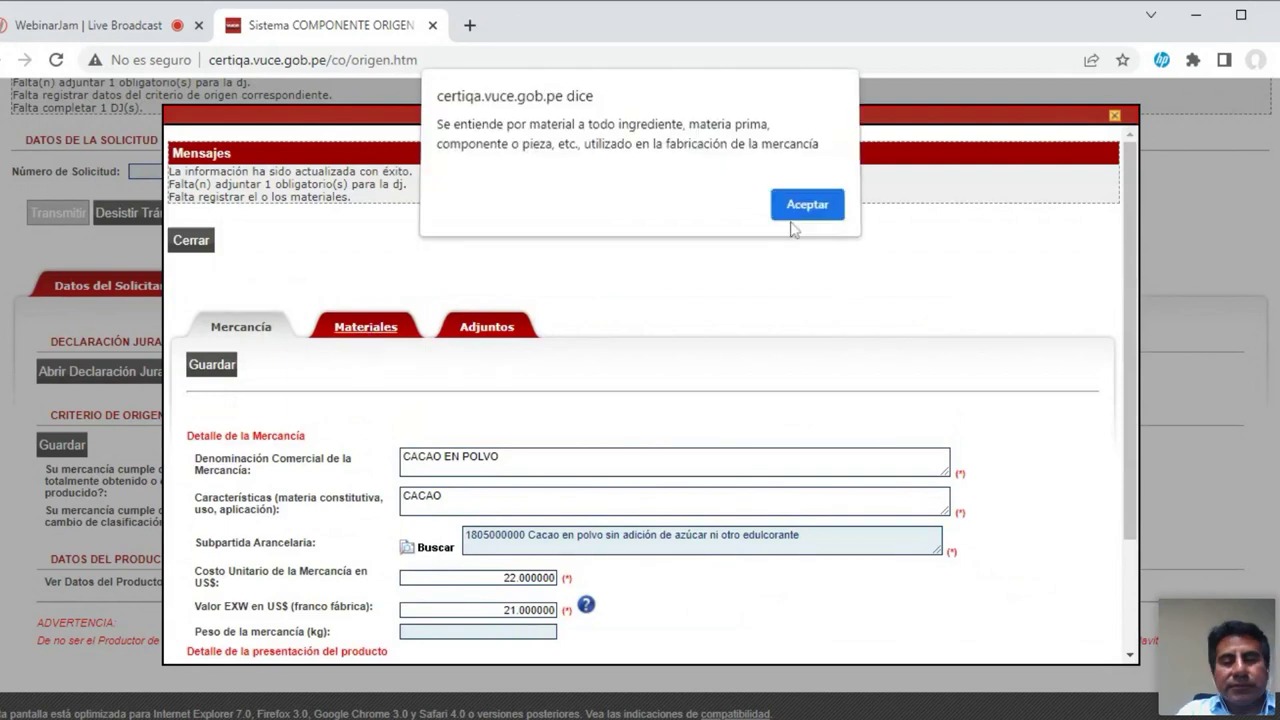
key(Return)
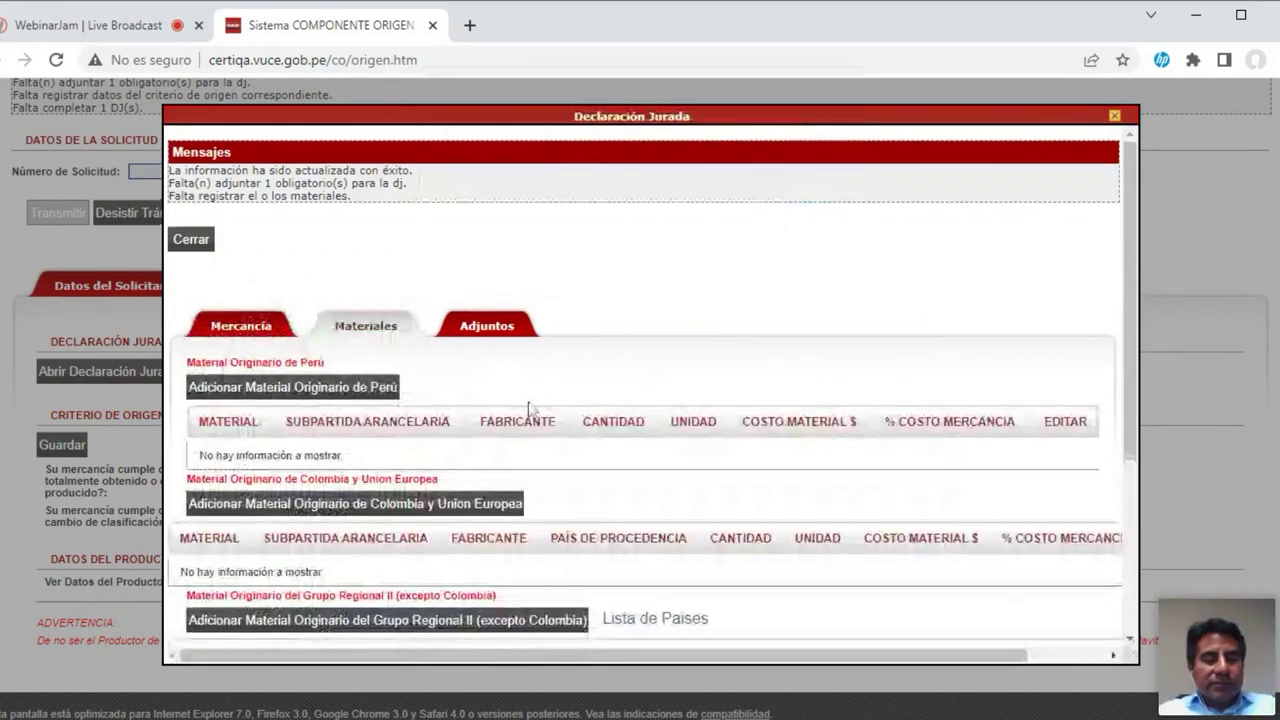
scroll(529, 408, down, 1)
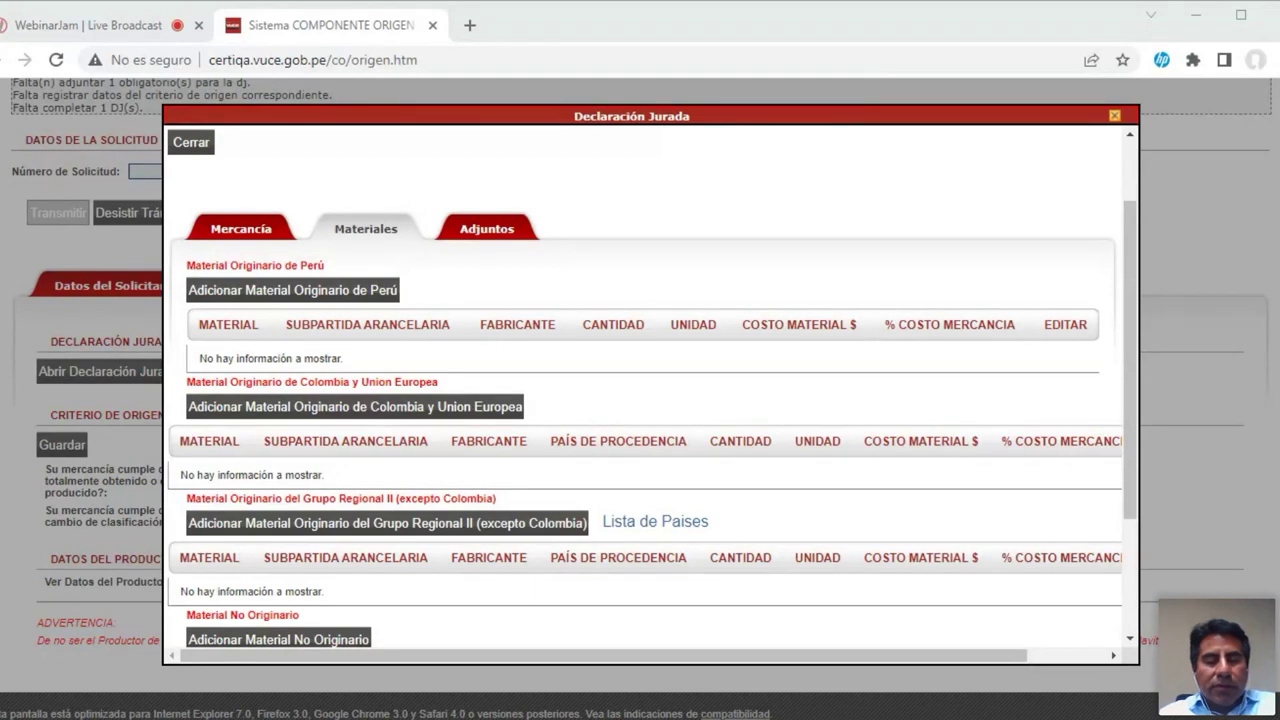
click(336, 298)
click(805, 327)
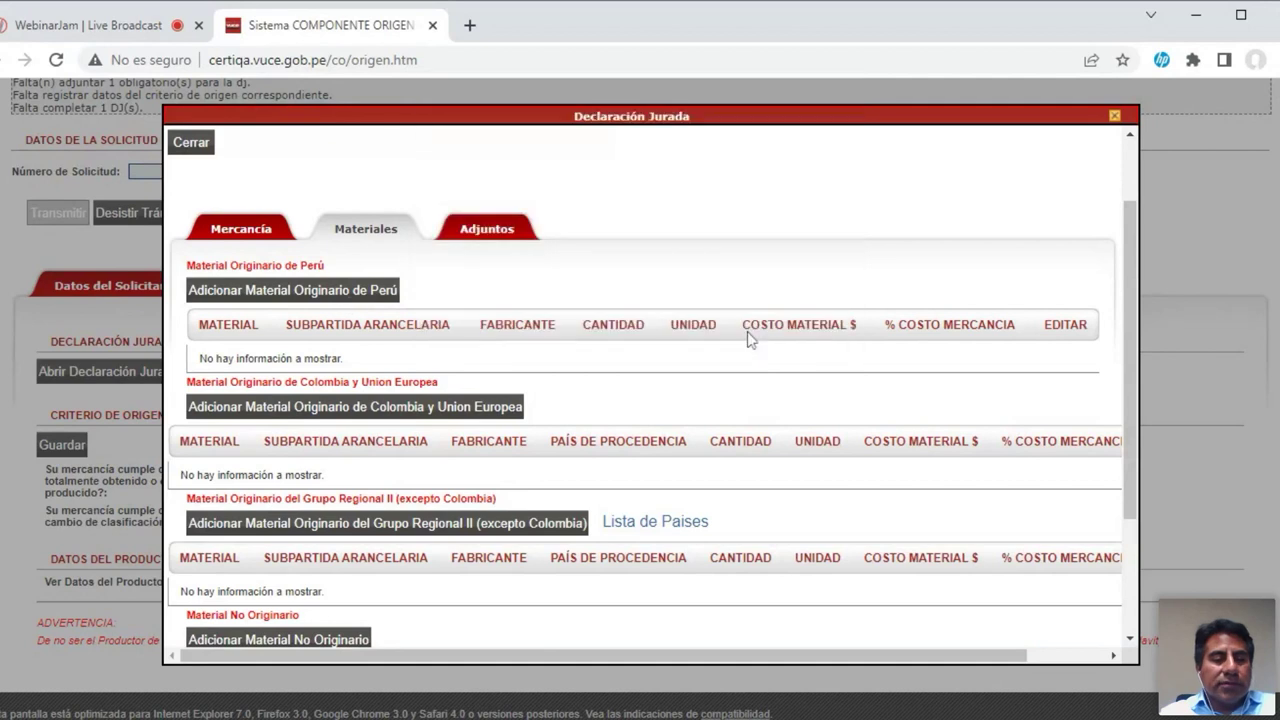
click(547, 251)
text(CAC)
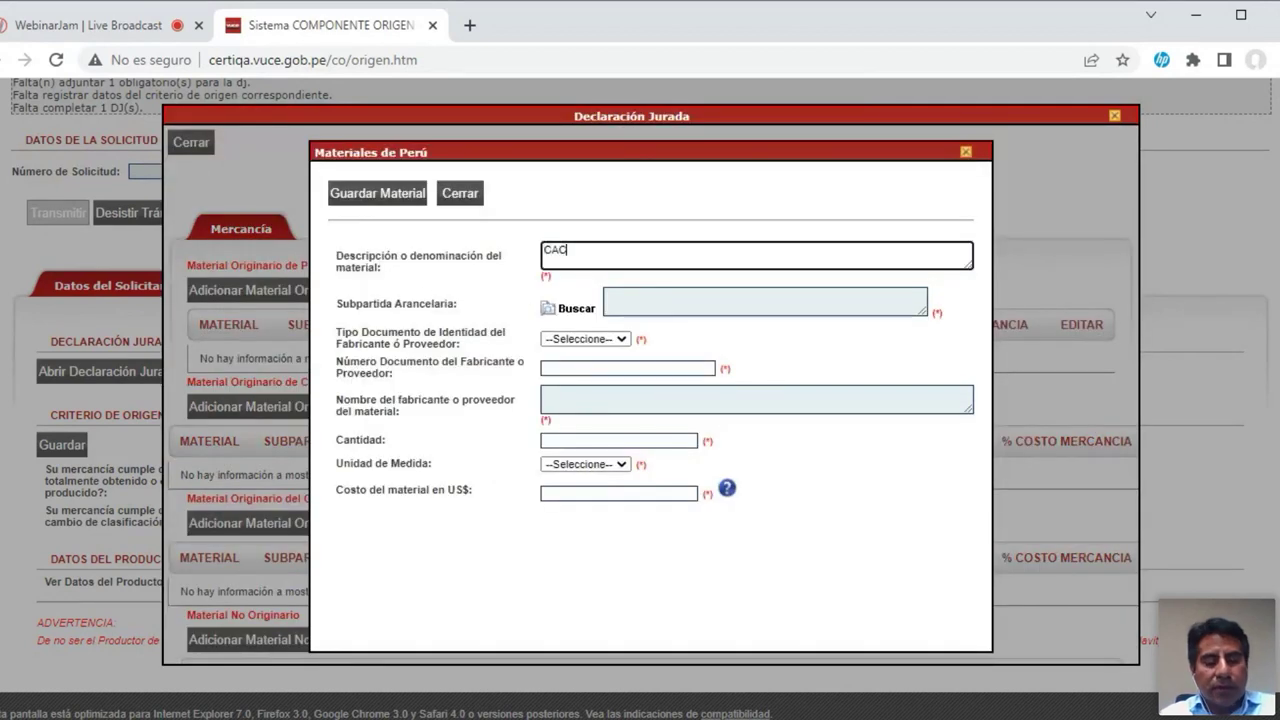
text(AO EN GRANO)
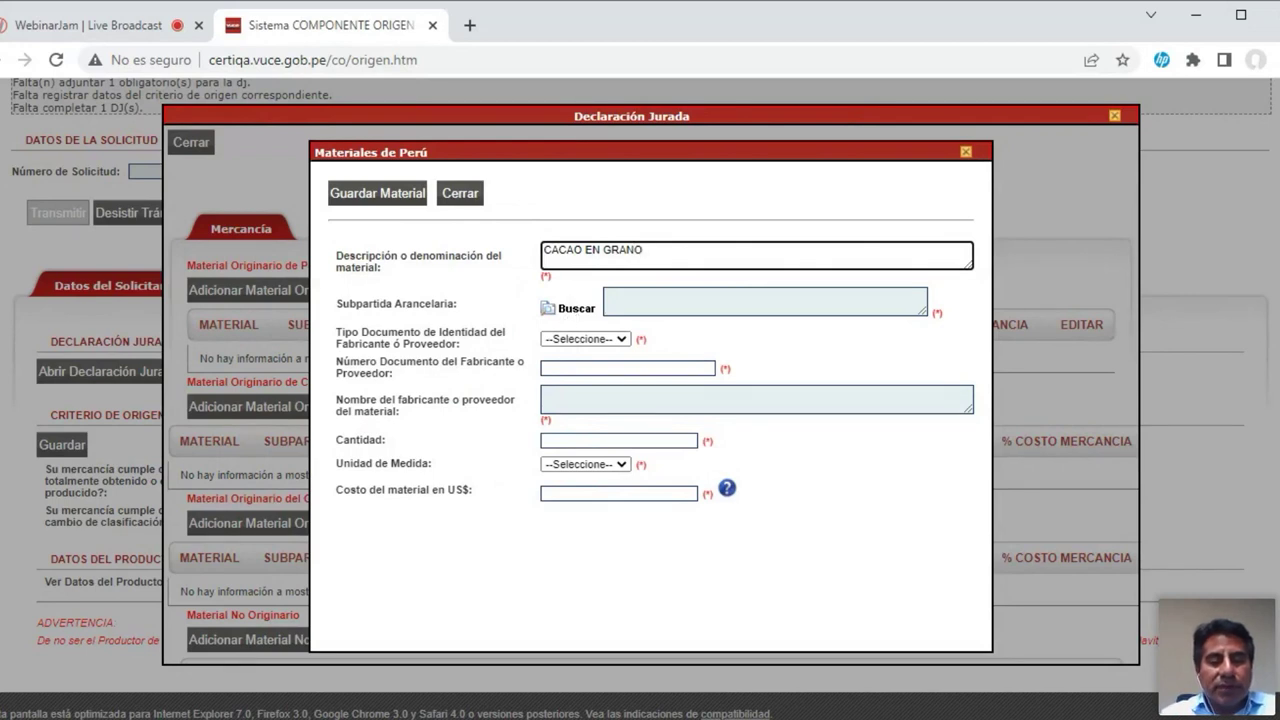
click(570, 308)
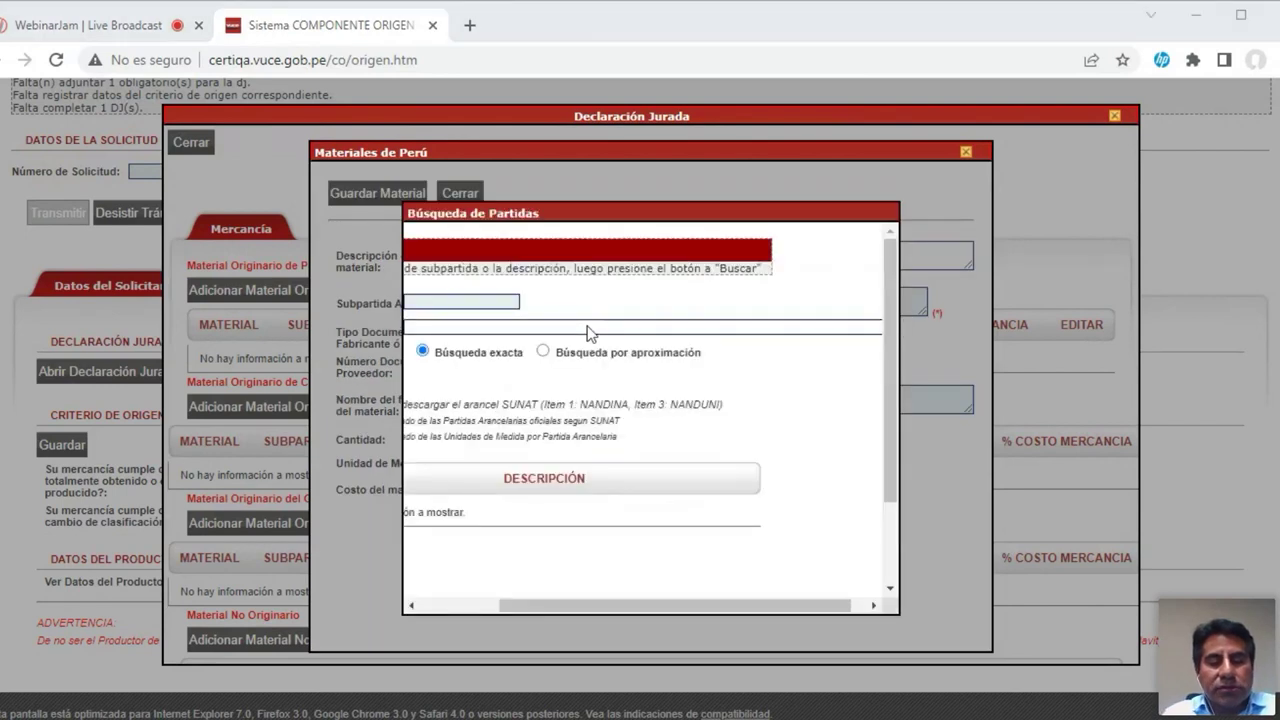
click(440, 602)
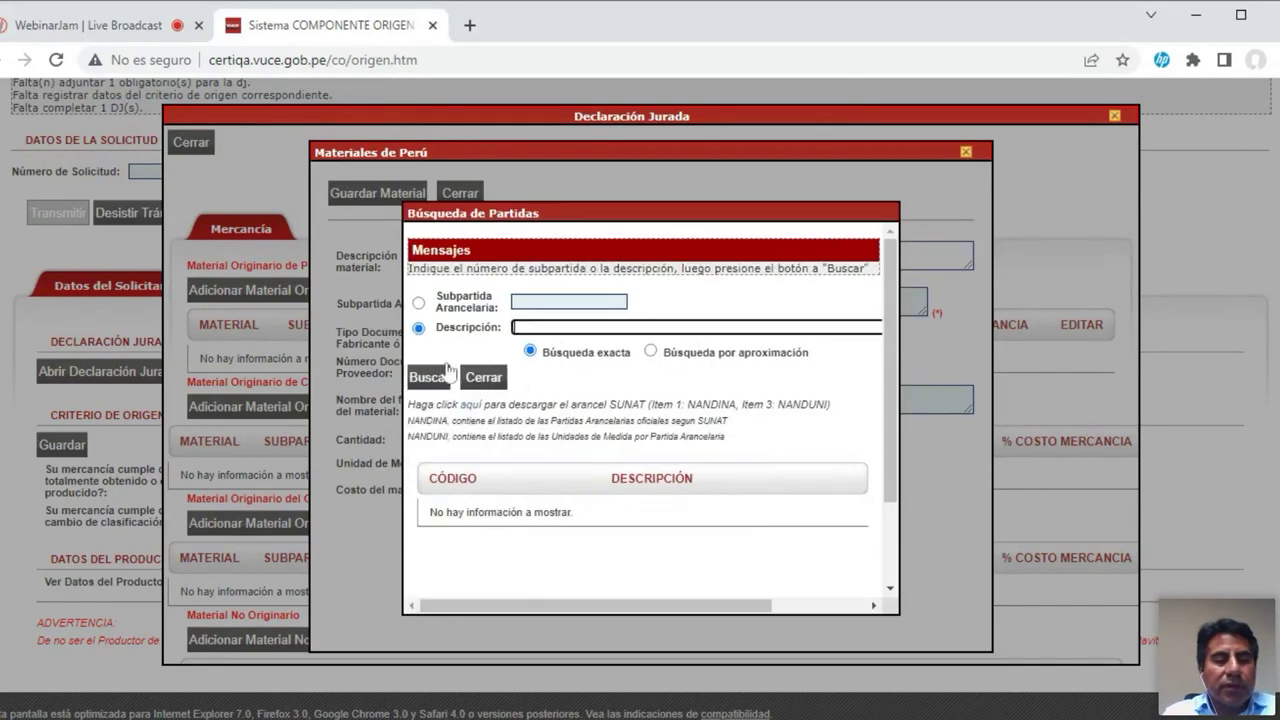
click(418, 303)
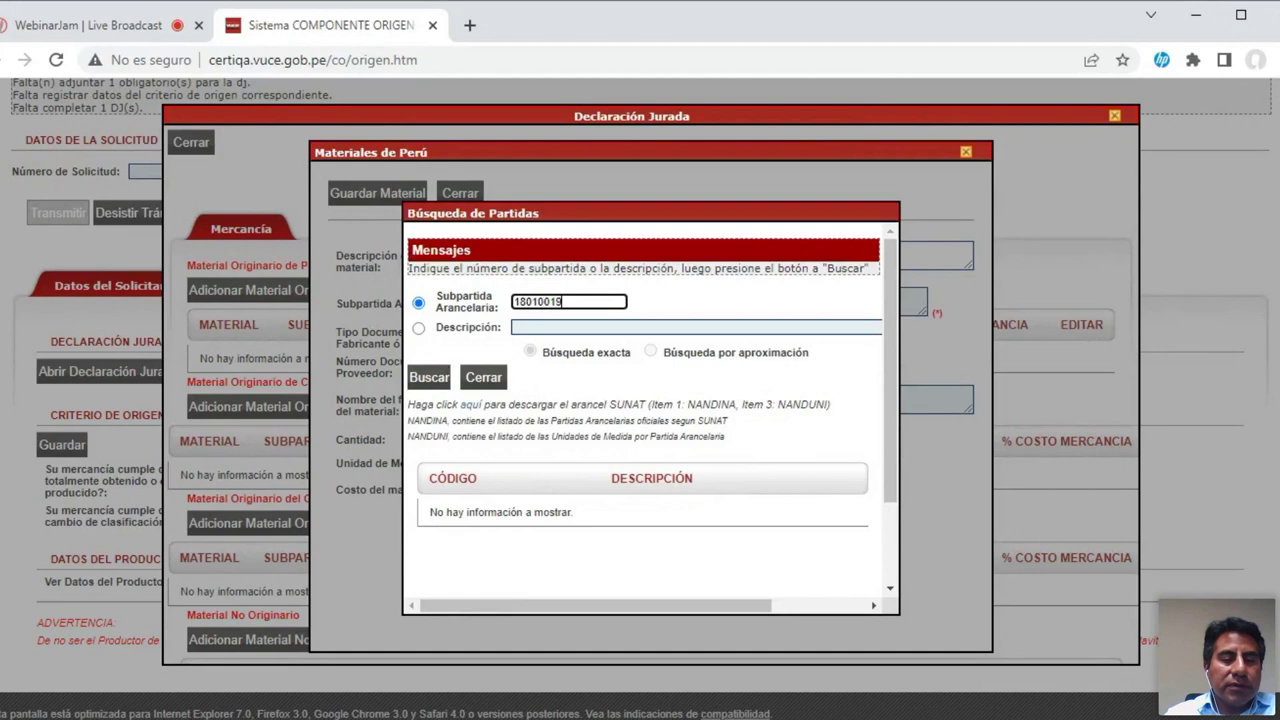
click(443, 377)
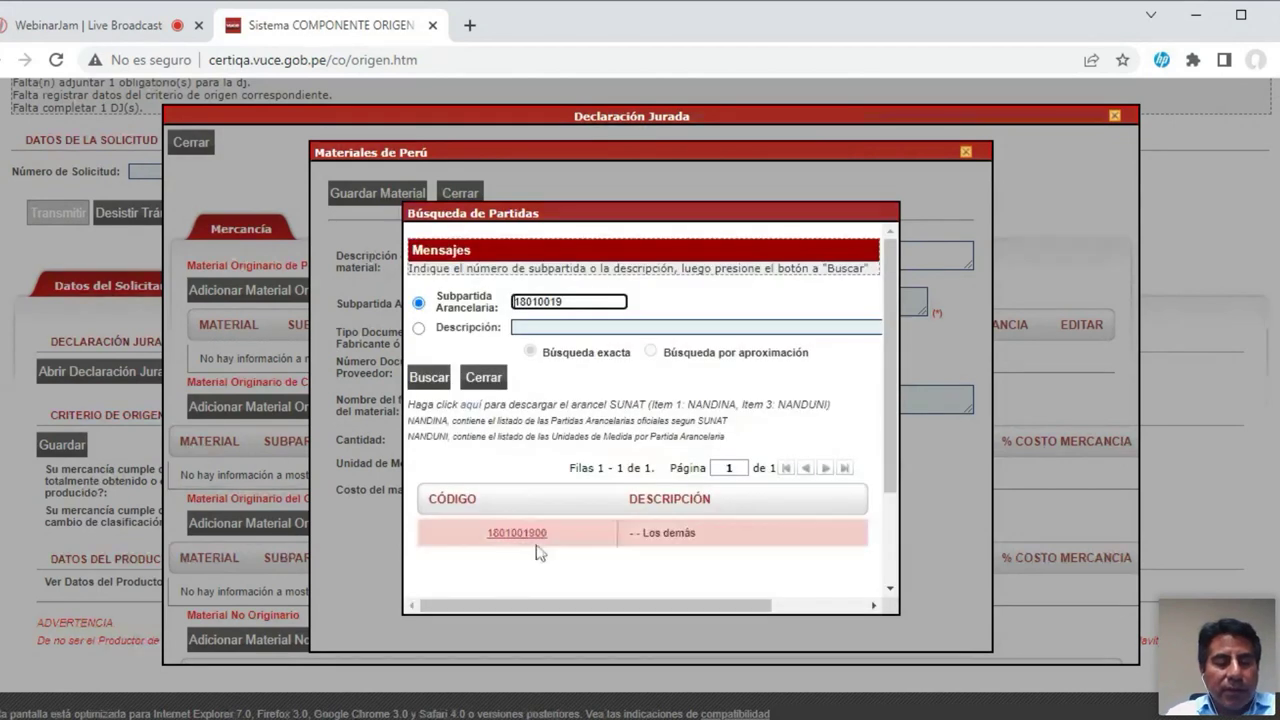
click(517, 534)
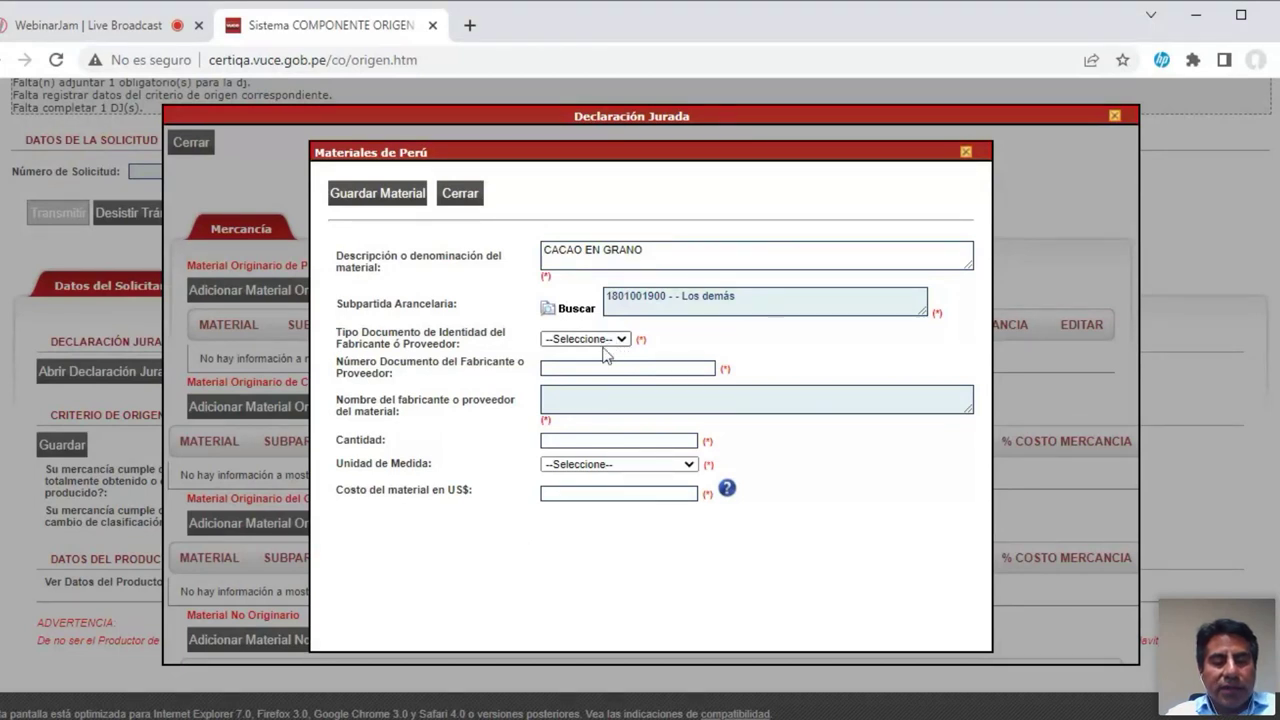
Set the supplier document type to DNI and enter the supplier's document number and full name
click(603, 345)
click(590, 356)
key(Down)
click(580, 369)
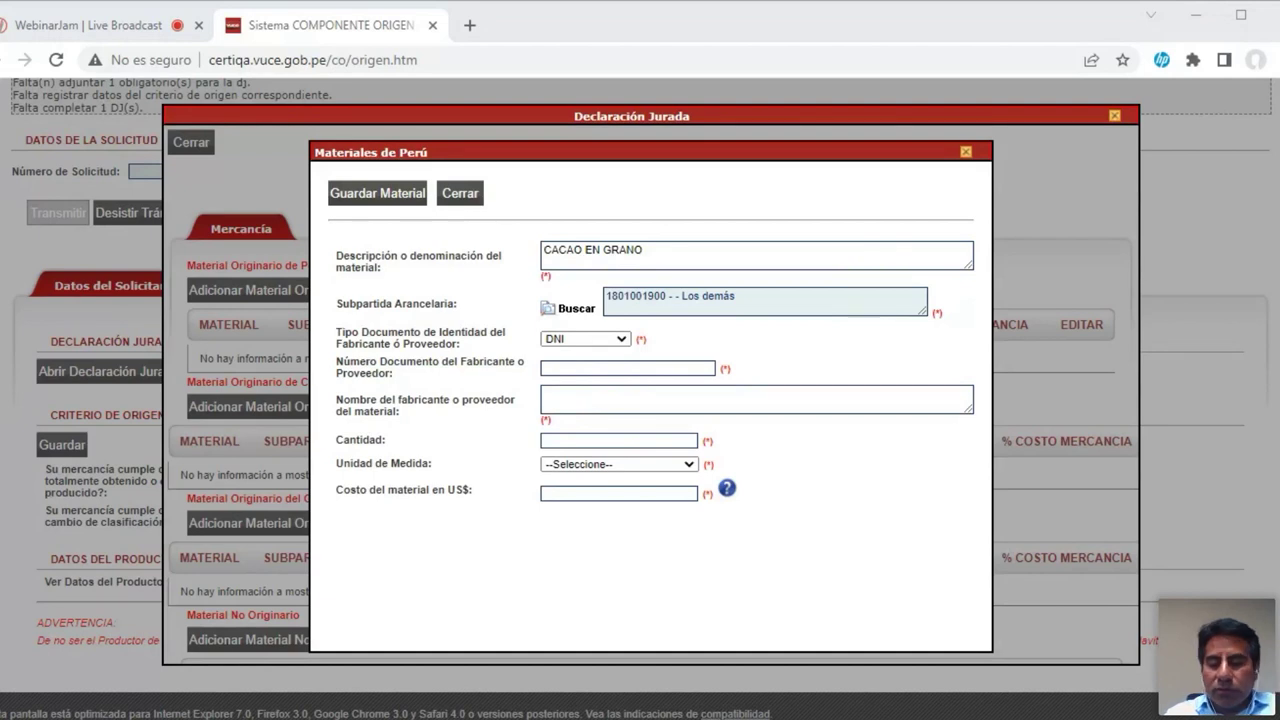
click(628, 368)
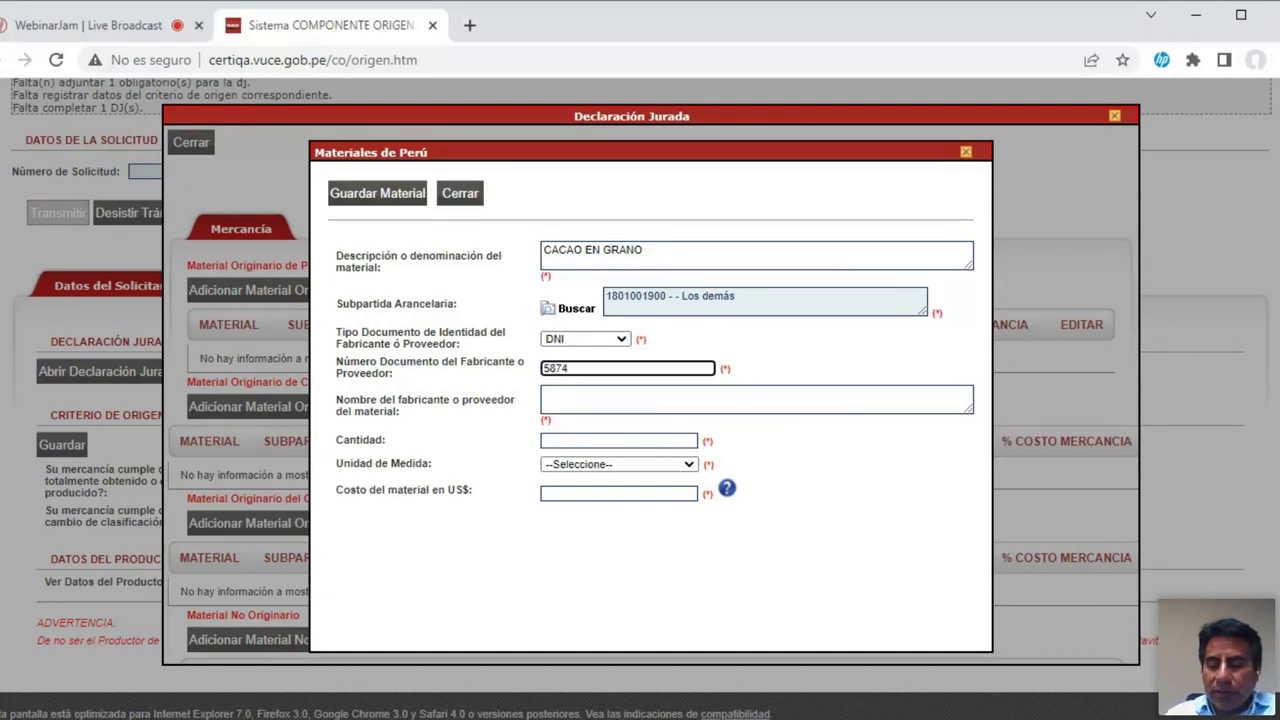
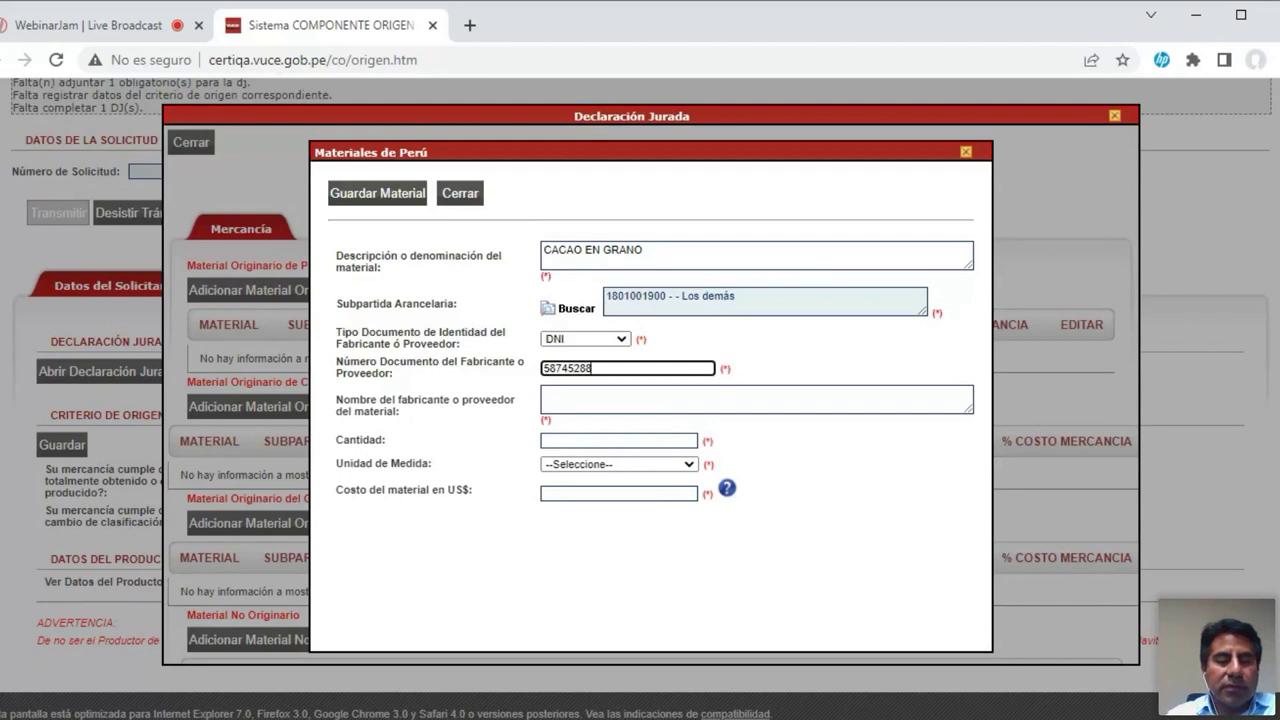
click(756, 399)
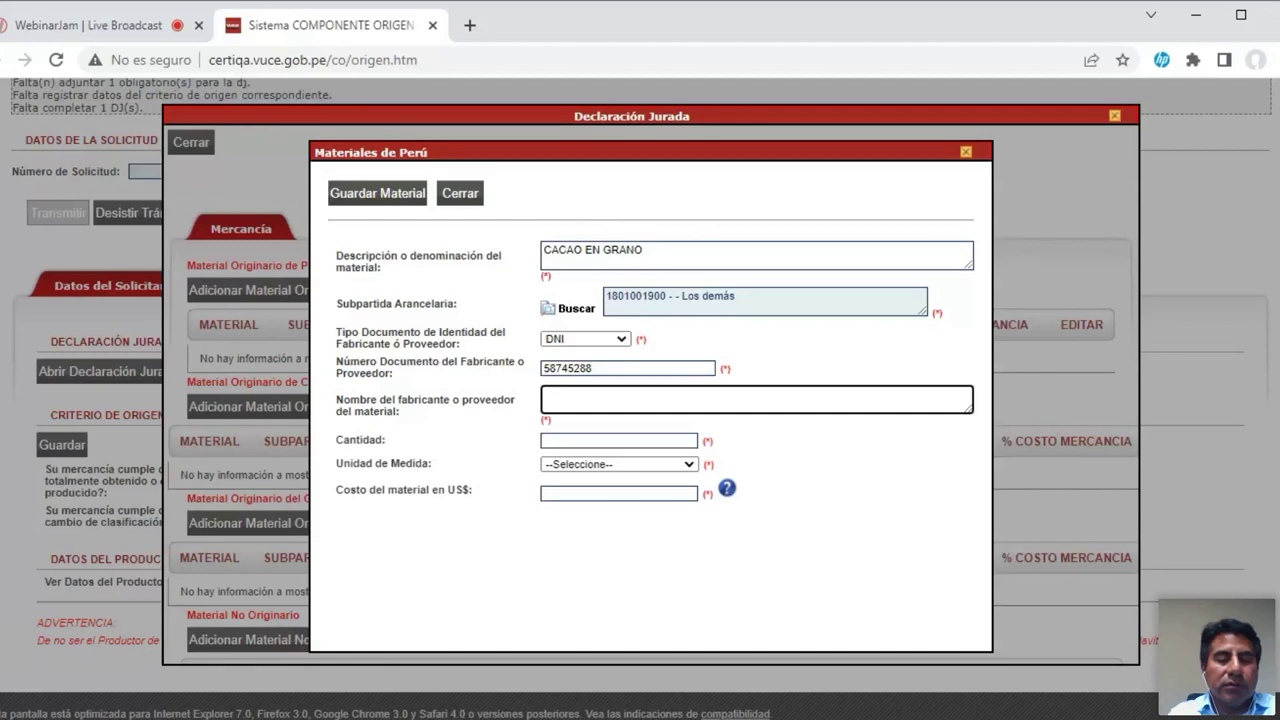
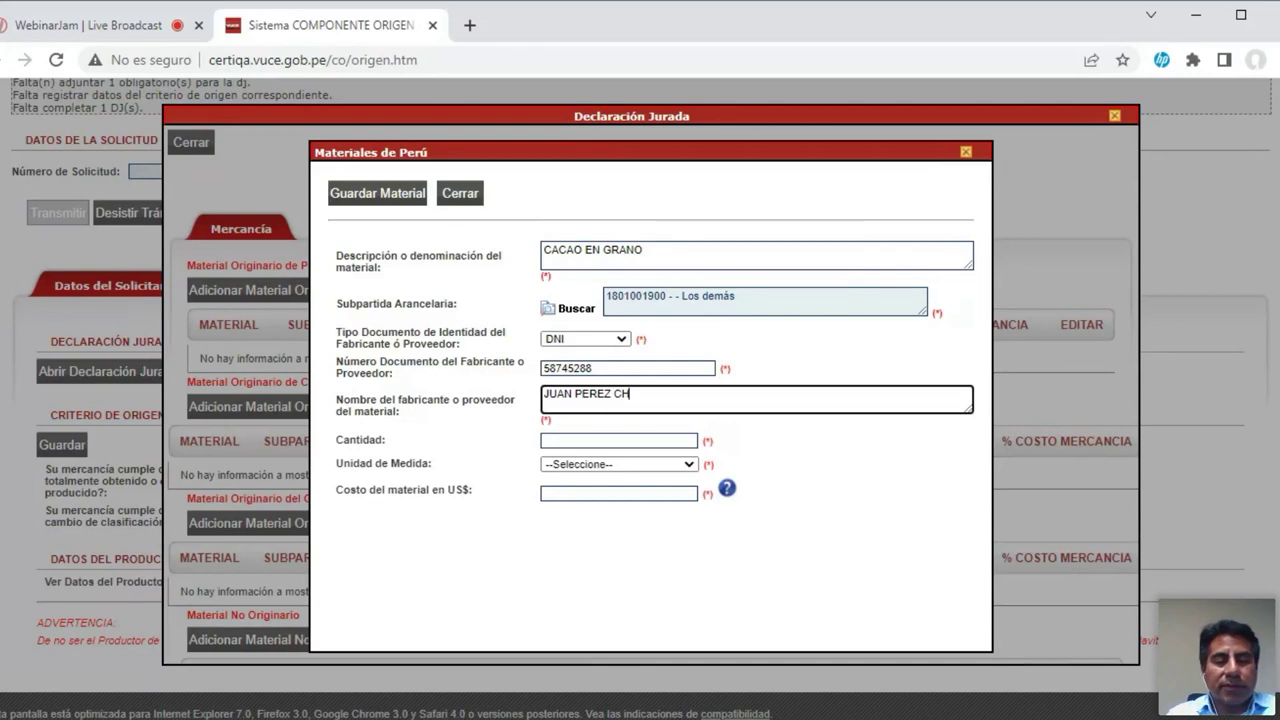
Enter quantity 8 in Kilogramo(s) and cost 5 US$, then save the material
key(Tab)
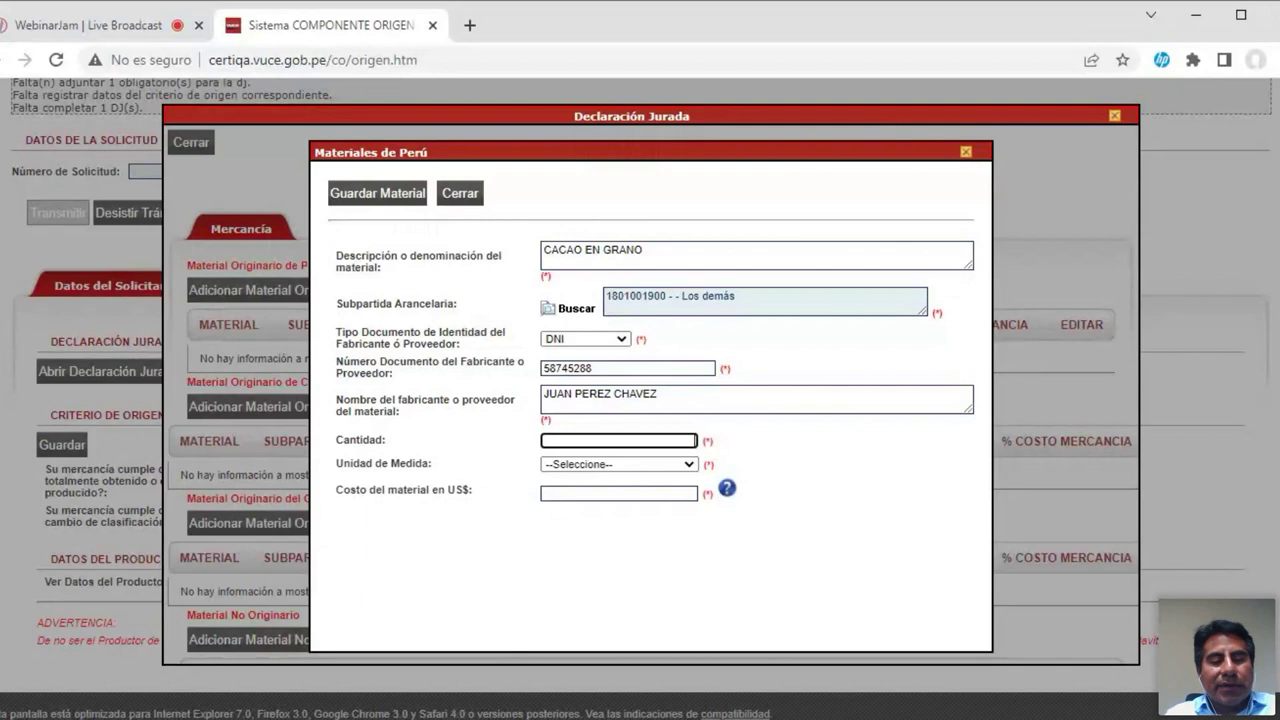
key(alt+Tab)
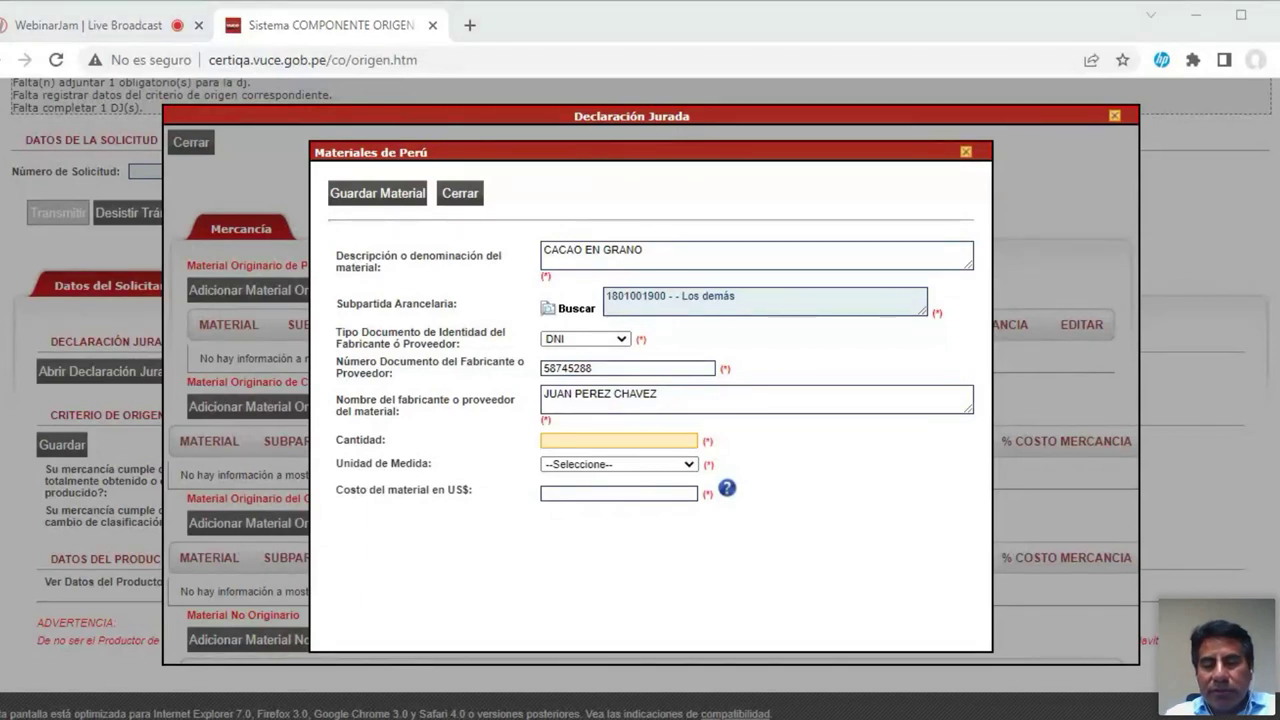
click(658, 447)
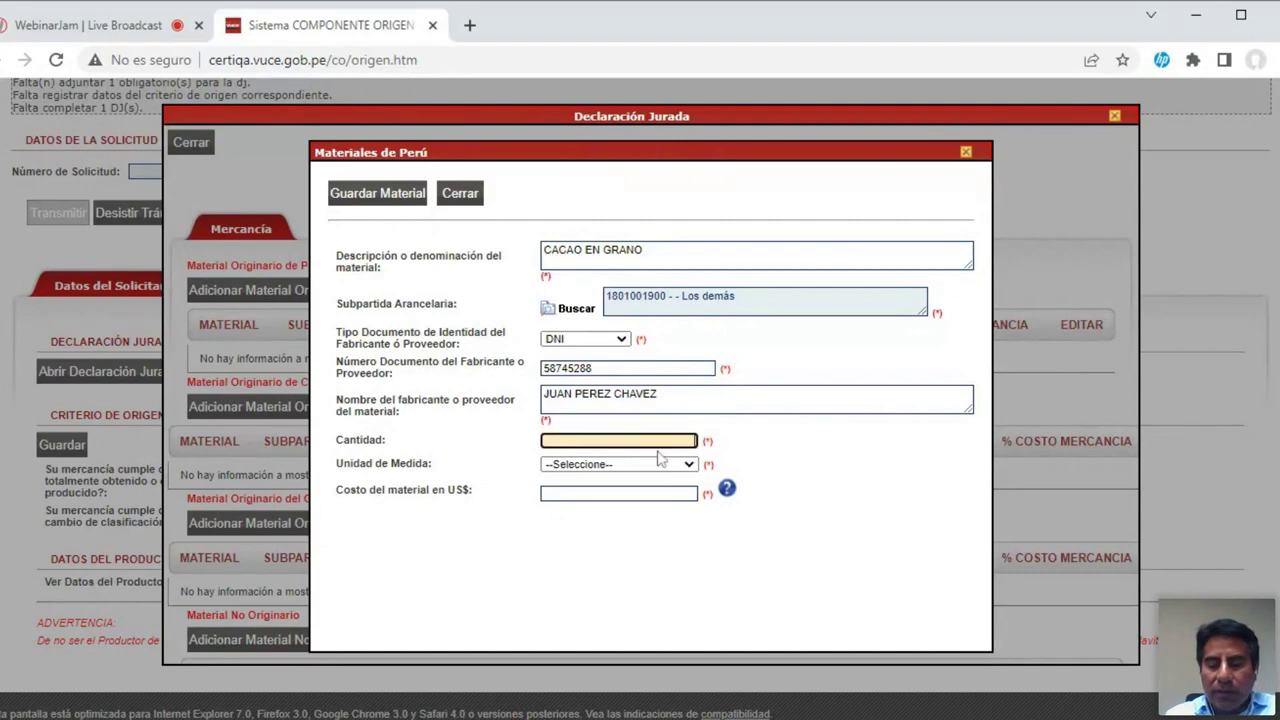
text(8)
key(Tab)
key(k)
key(Tab)
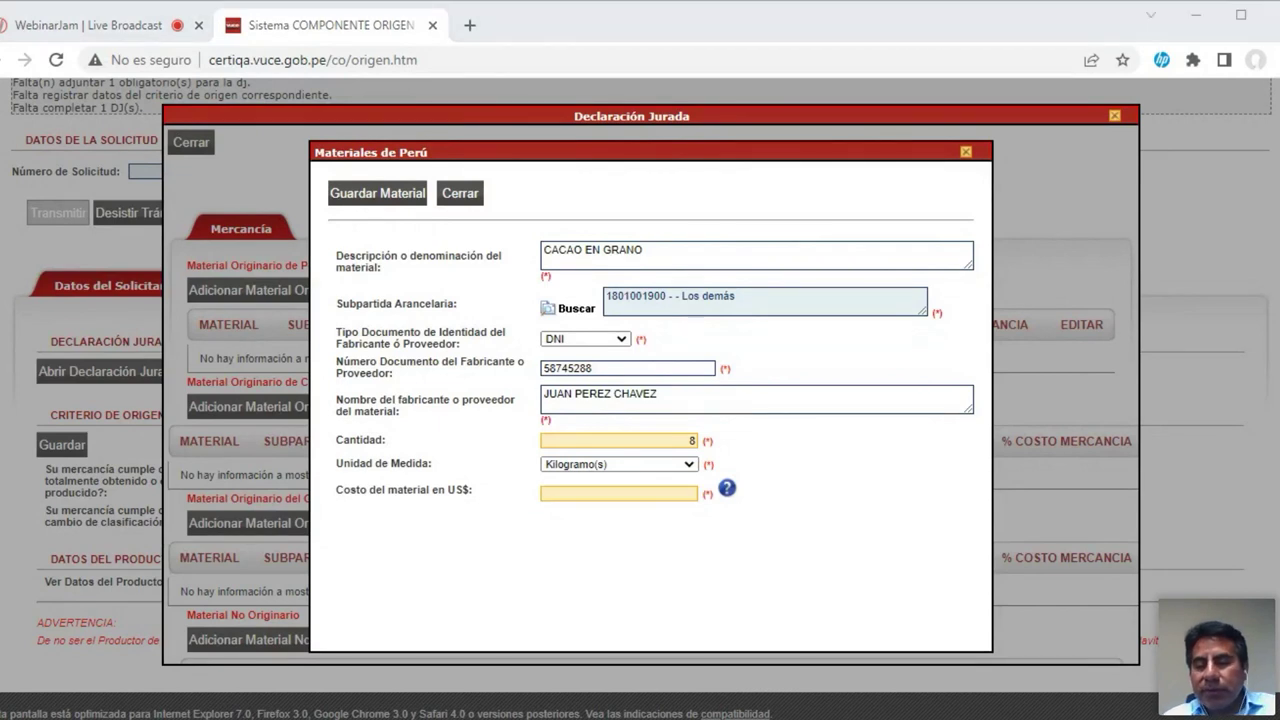
key(alt+Tab)
text(5)
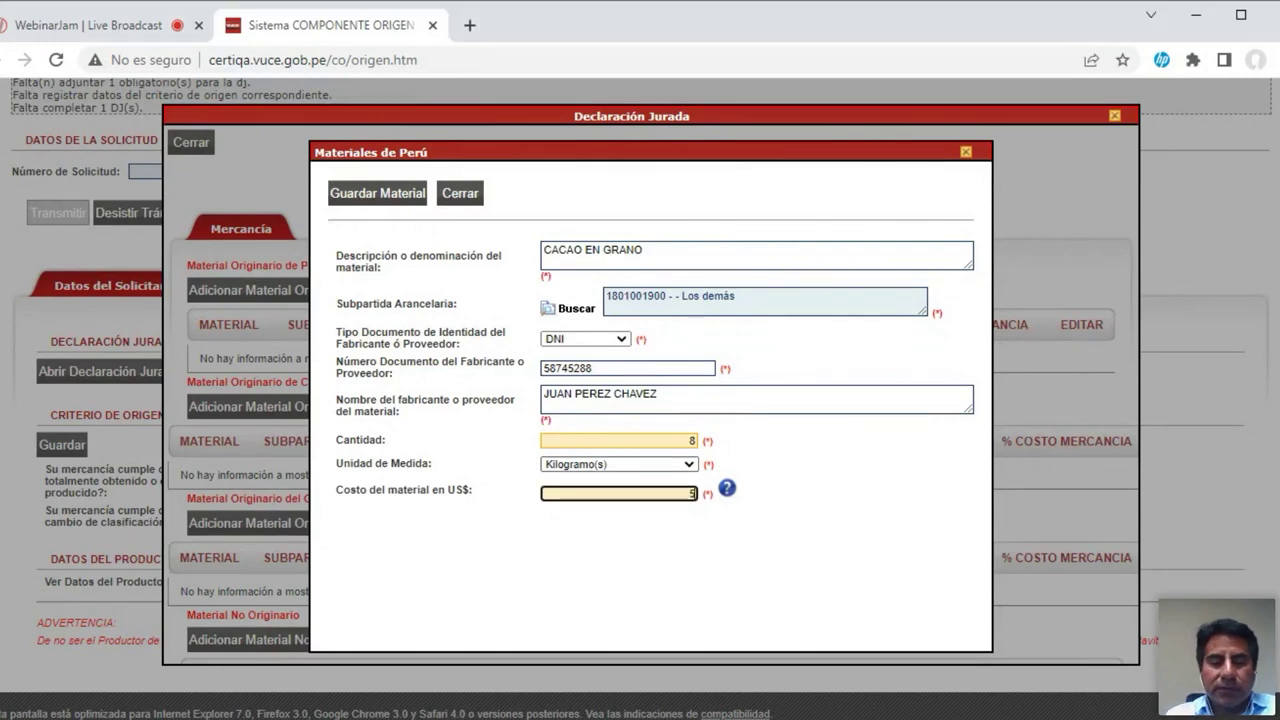
click(343, 201)
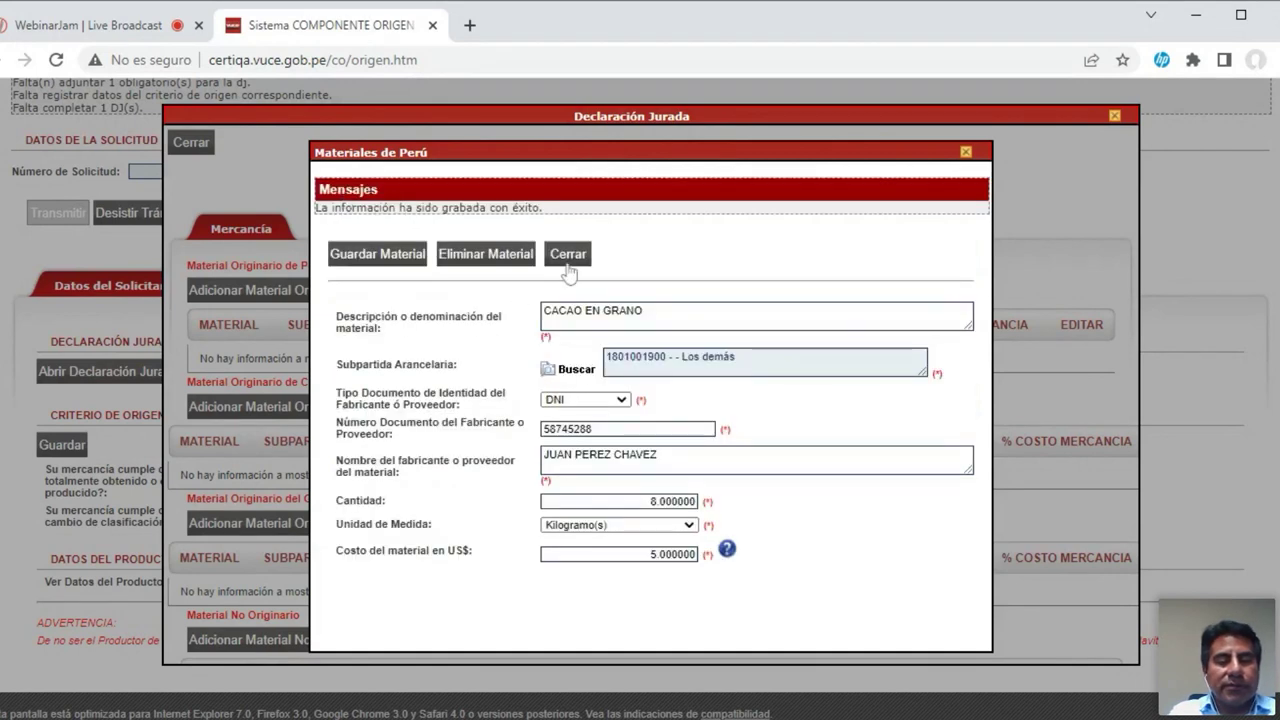
Close the material form, calculate cost percentages (CACAO EN GRANO 22.727273%), and view the Adjuntos documents
click(567, 255)
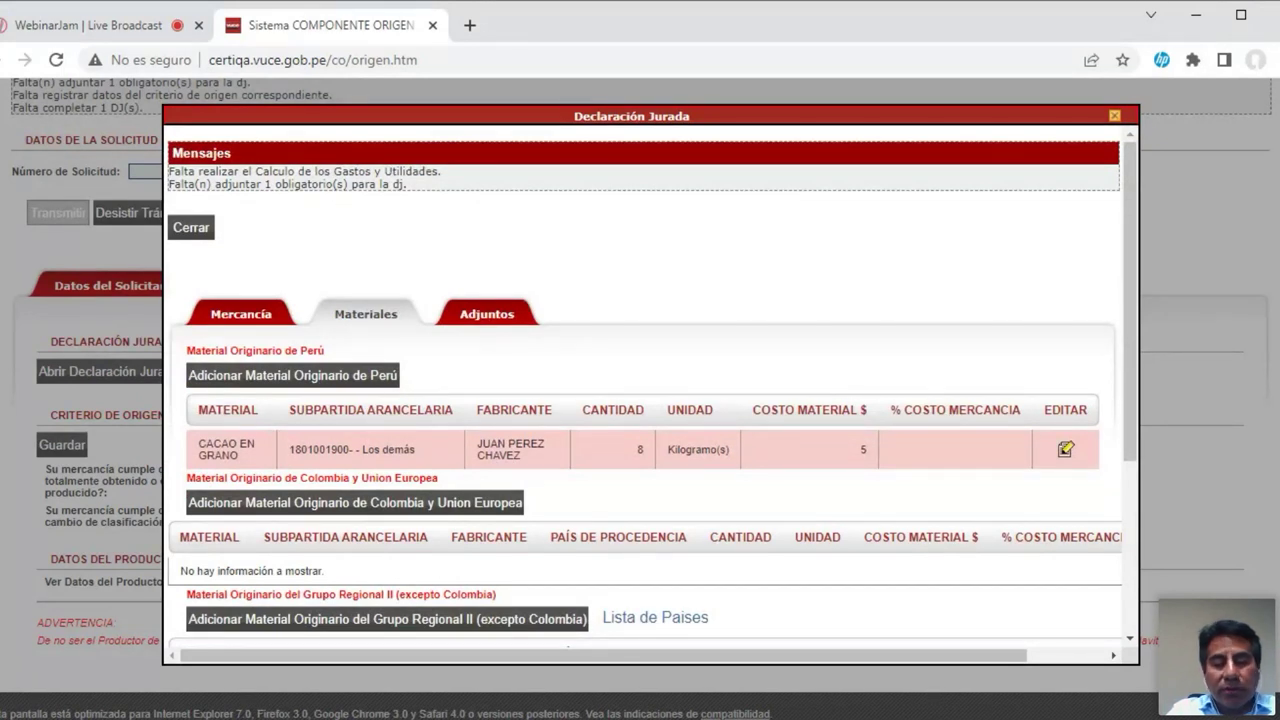
scroll(646, 463, down, 3)
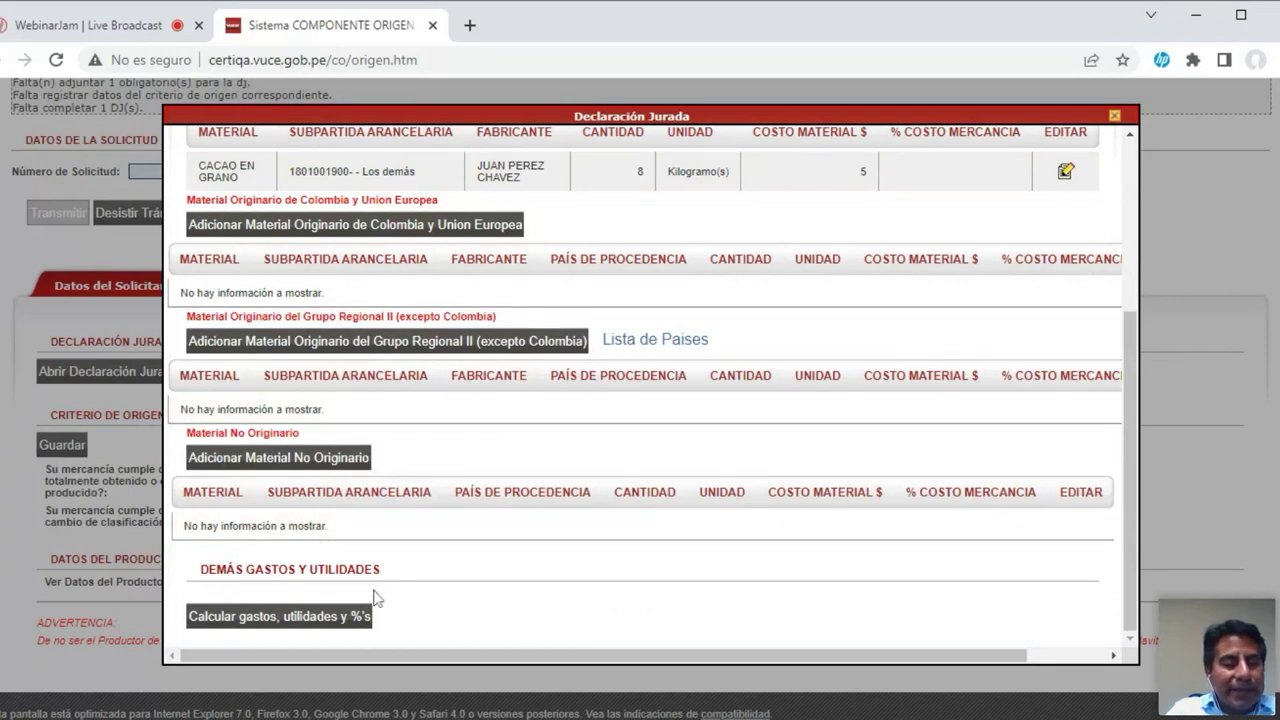
click(289, 620)
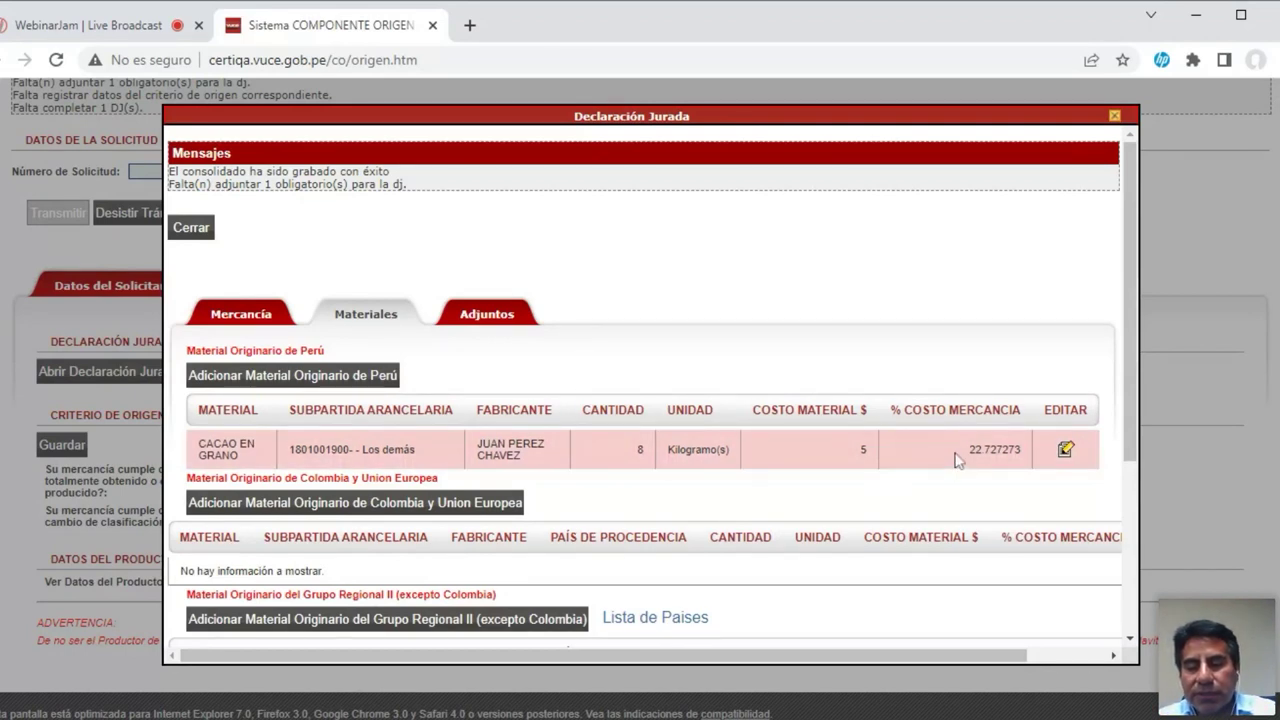
click(480, 318)
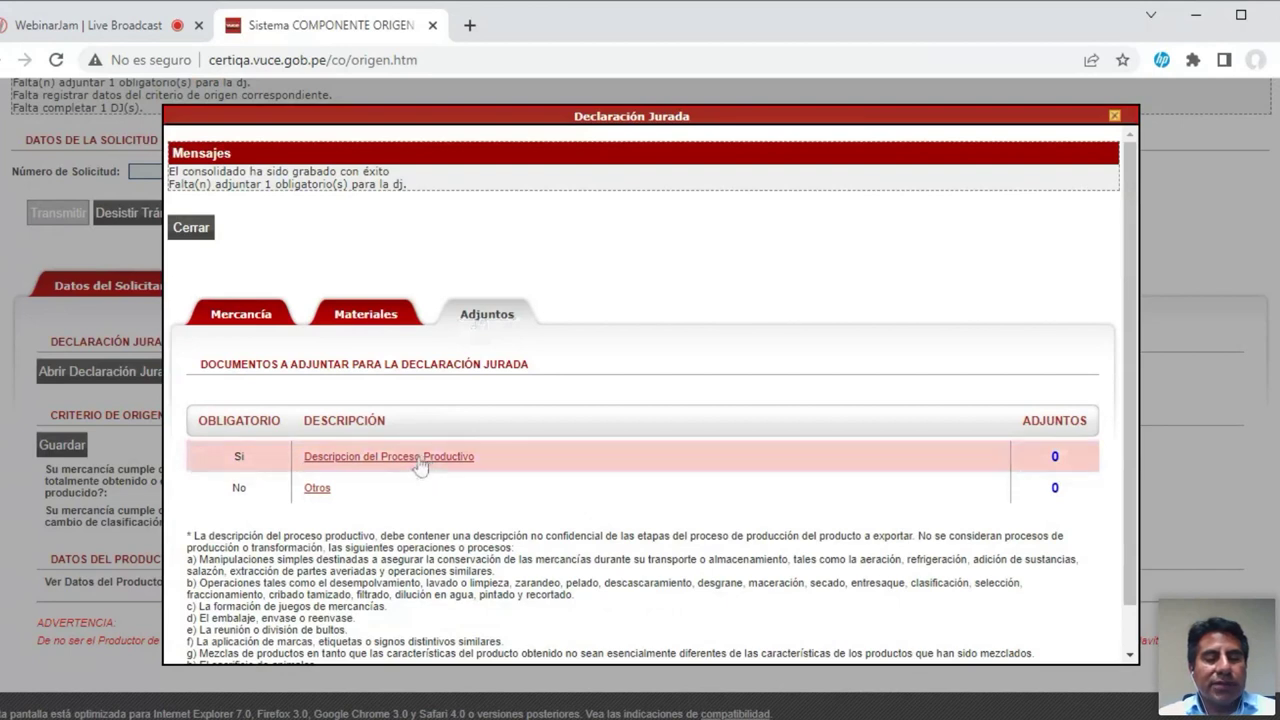
Upload FACTURA PROCESOS.pdf under Descripción del Proceso Productivo and close the attachment window
click(420, 458)
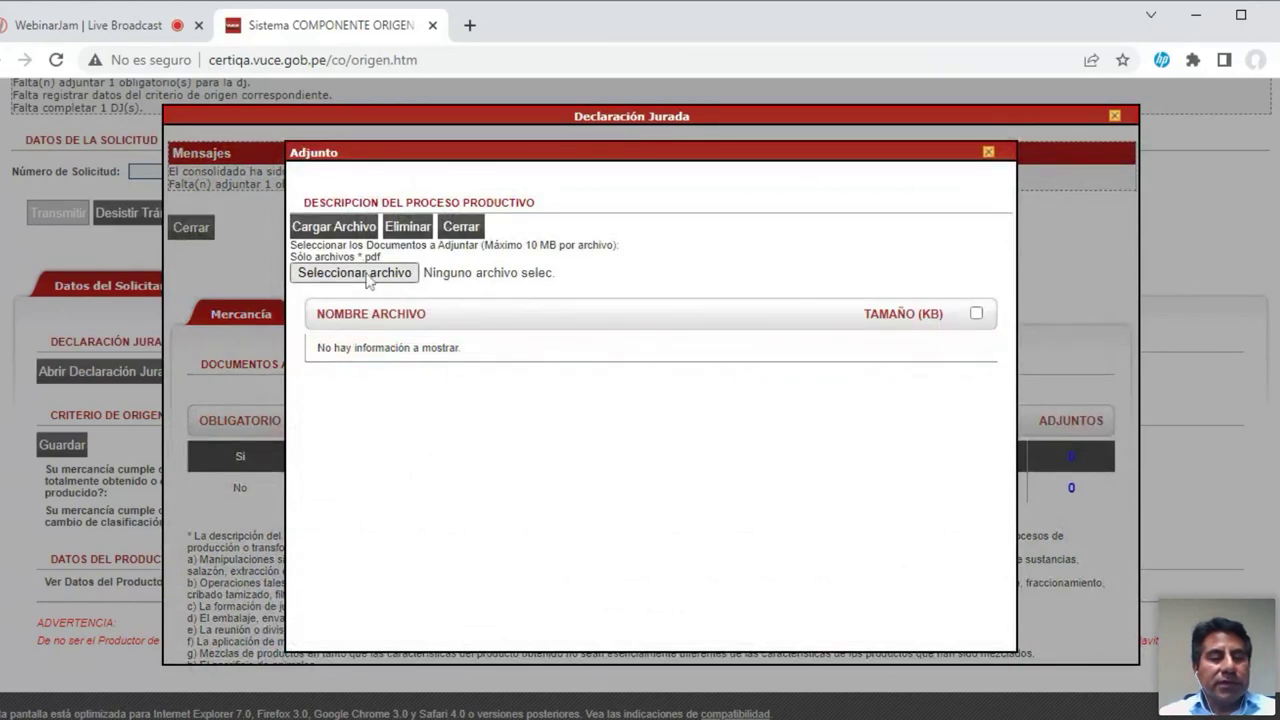
click(368, 281)
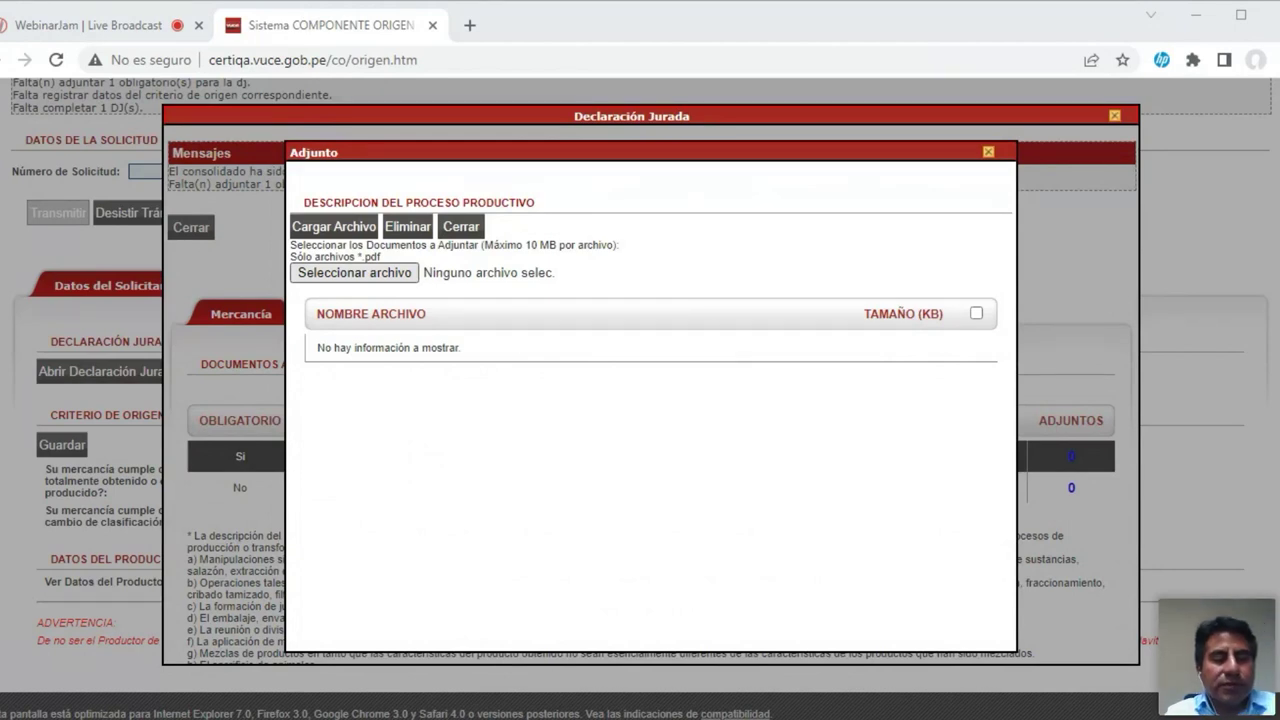
key(Return)
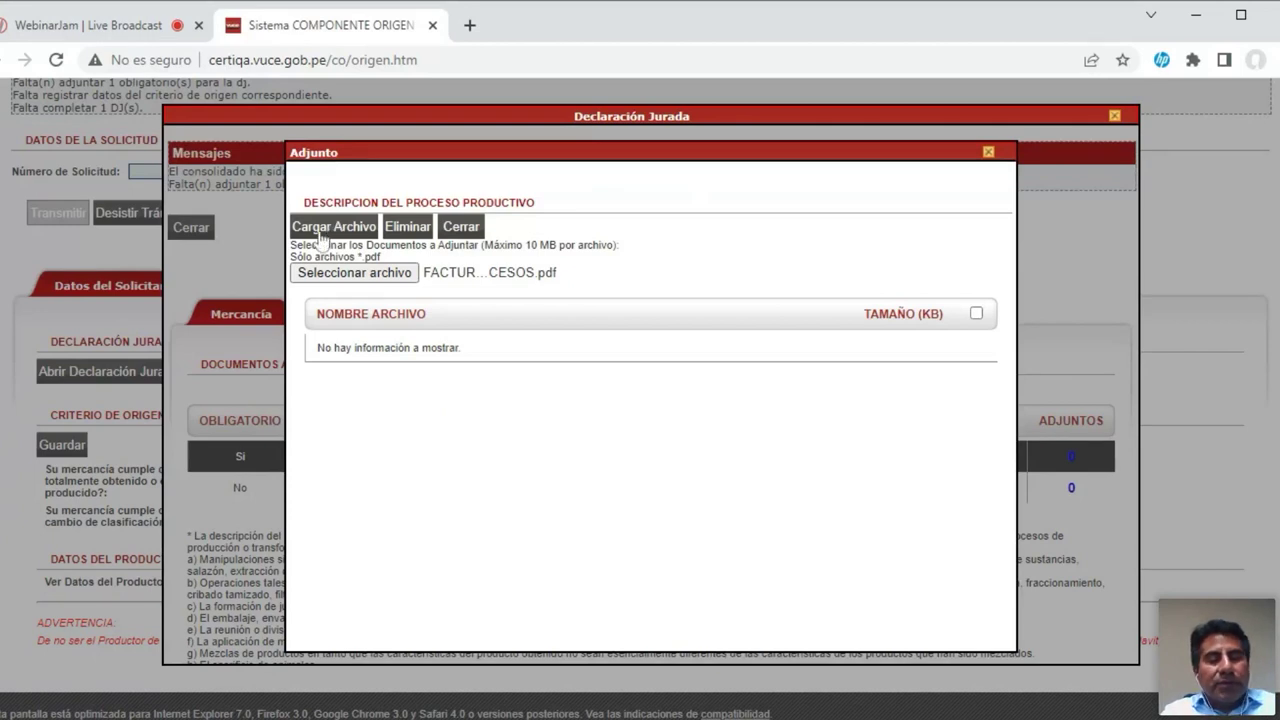
click(320, 228)
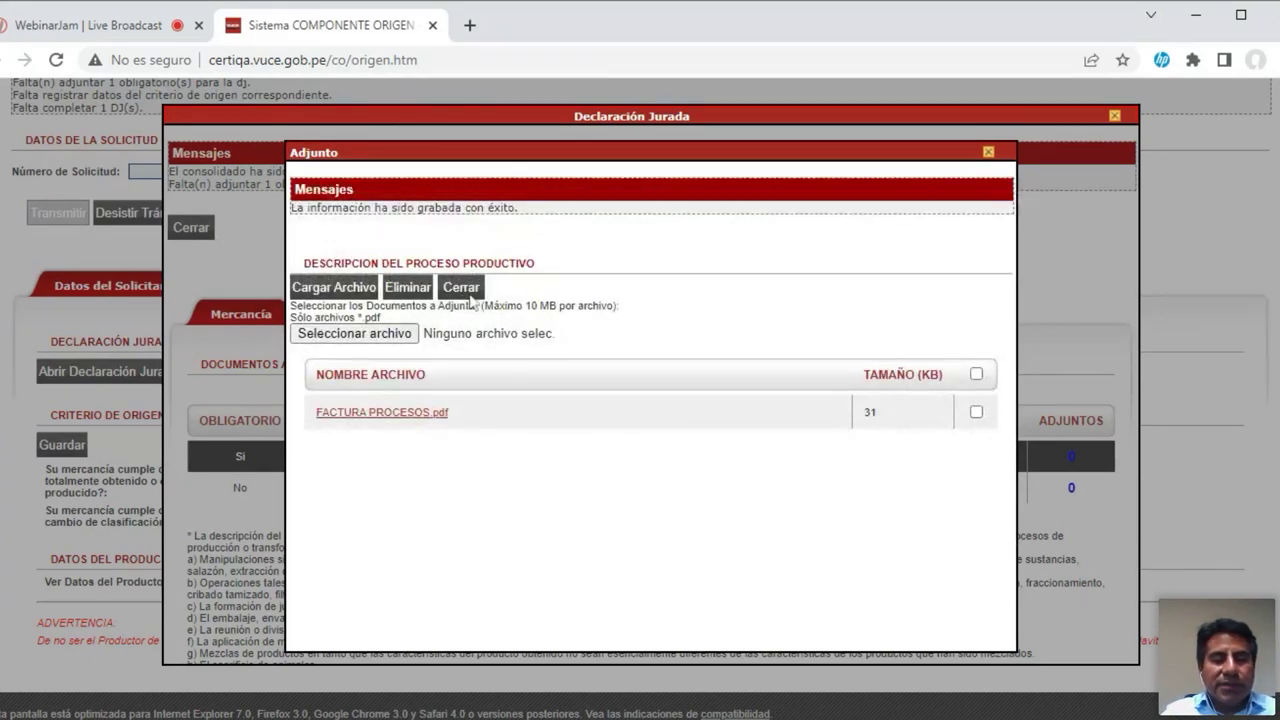
click(466, 290)
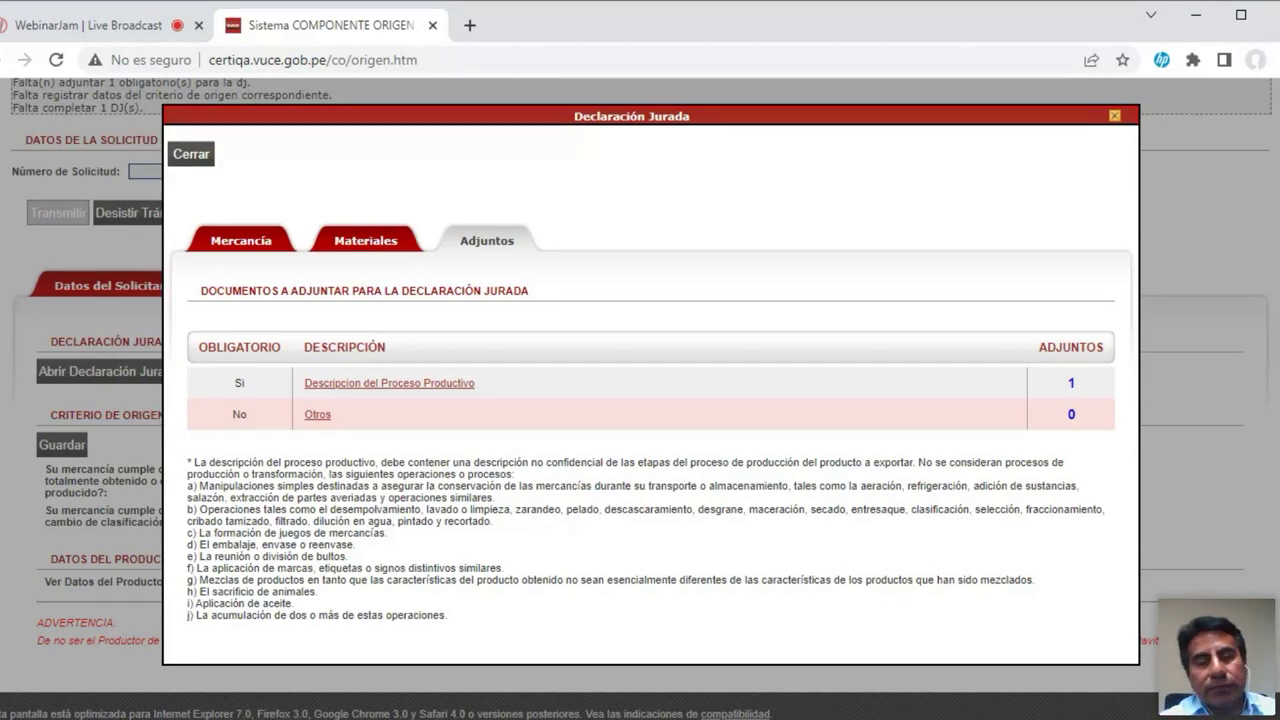
Review the Materiales and Mercancía tabs, then close the declaration to reach the Criterio de Origen tab
click(358, 245)
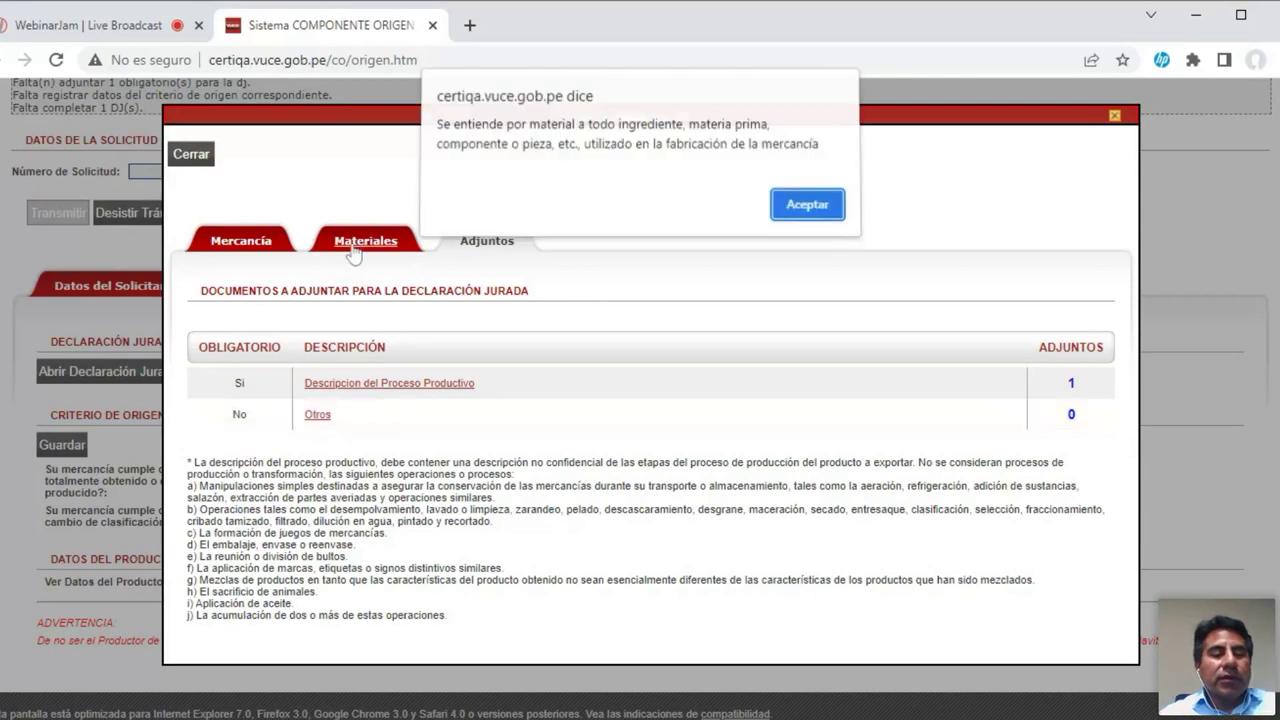
click(786, 203)
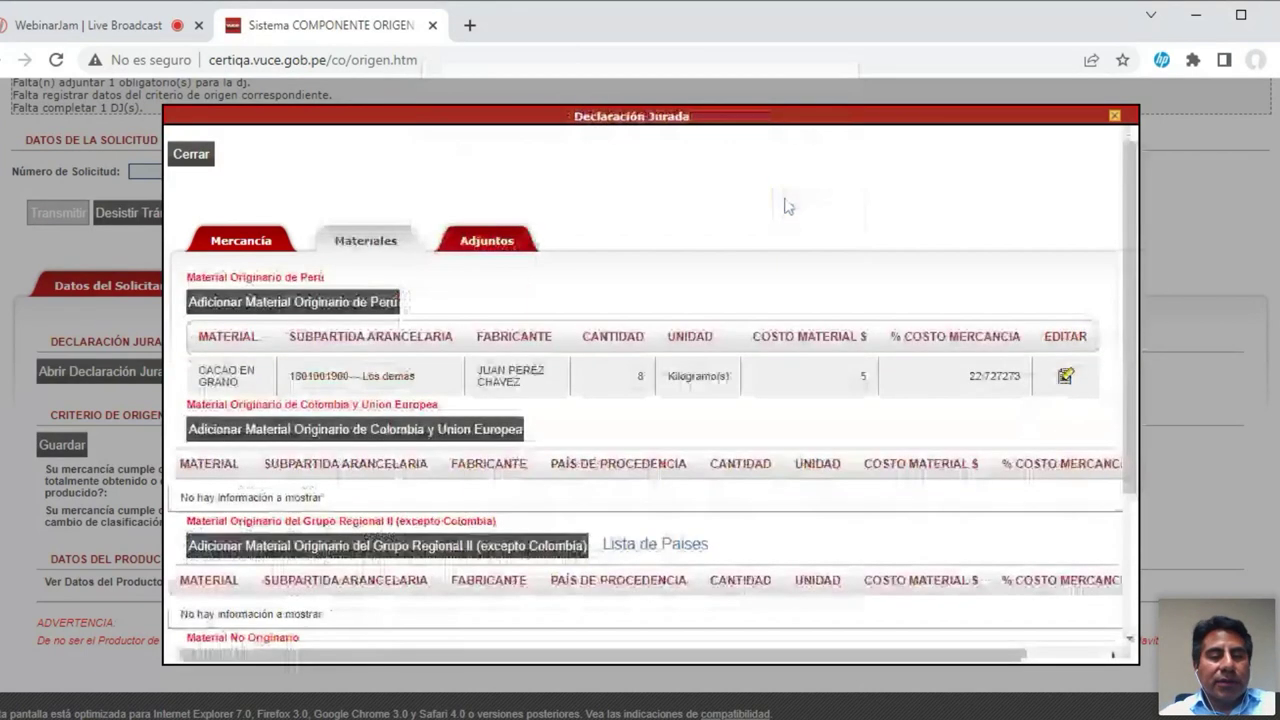
click(262, 240)
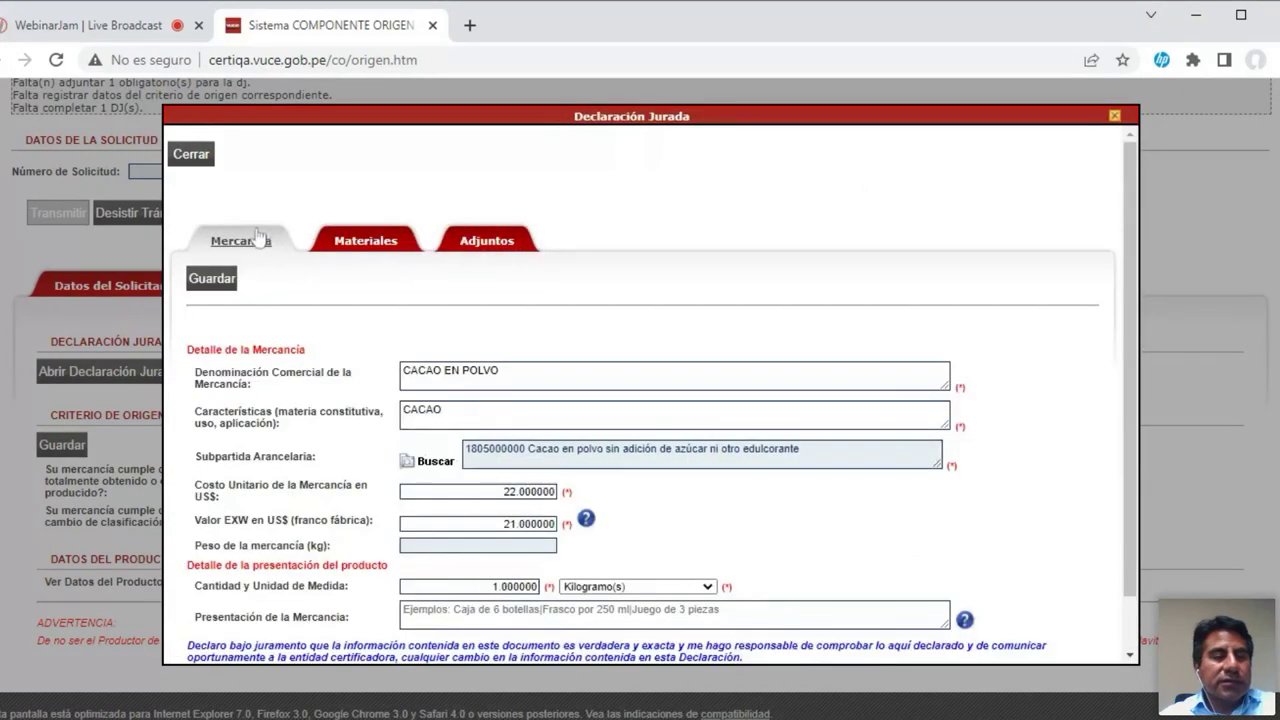
click(197, 158)
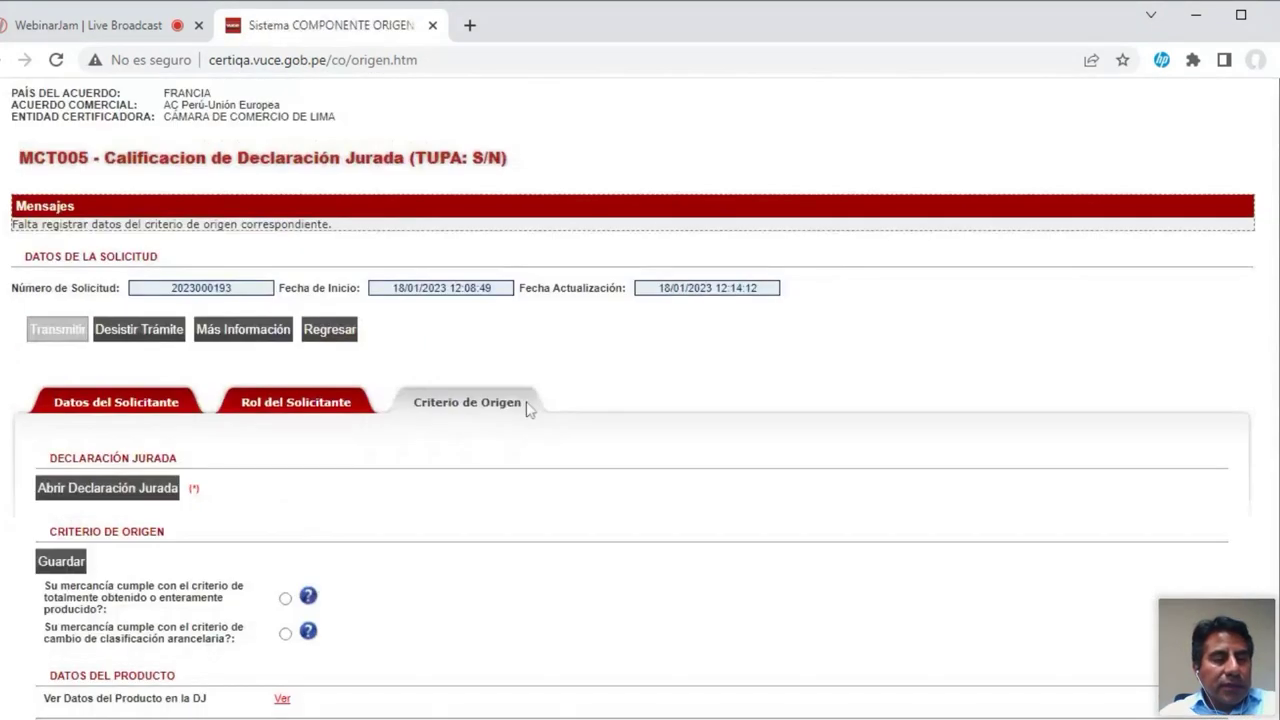
scroll(526, 409, down, 3)
scroll(469, 380, up, 1)
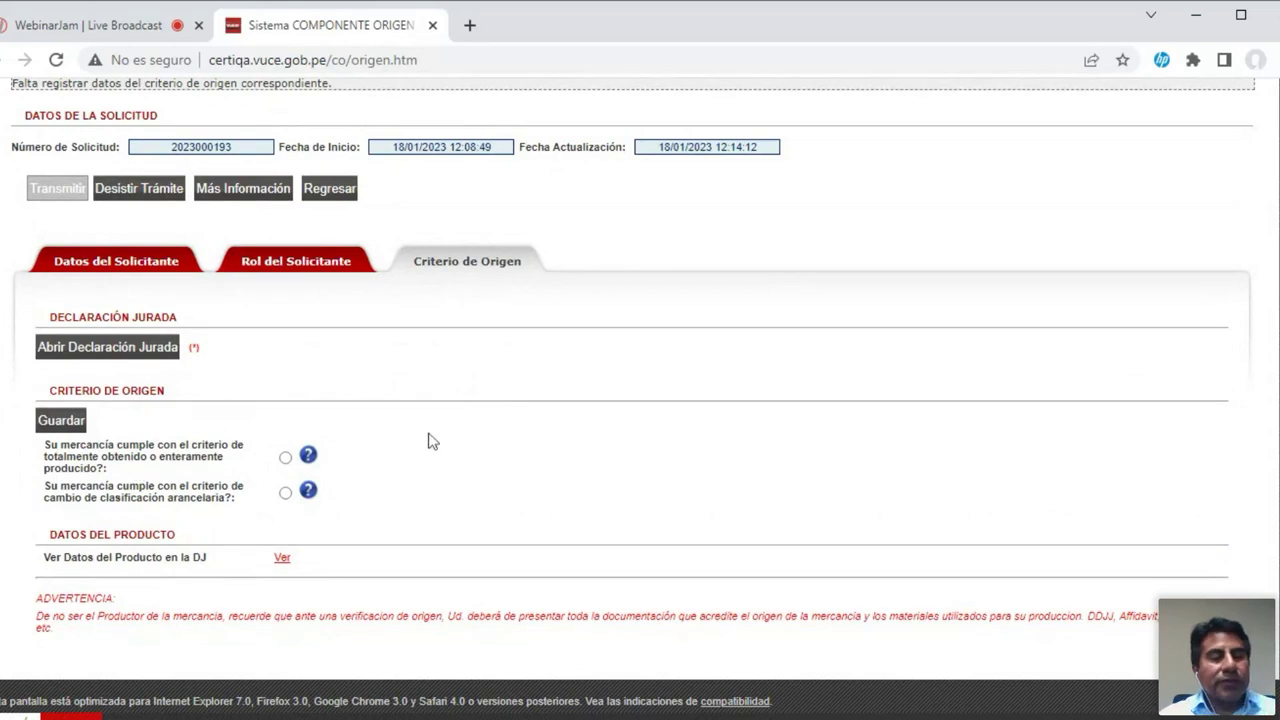
scroll(432, 441, up, 2)
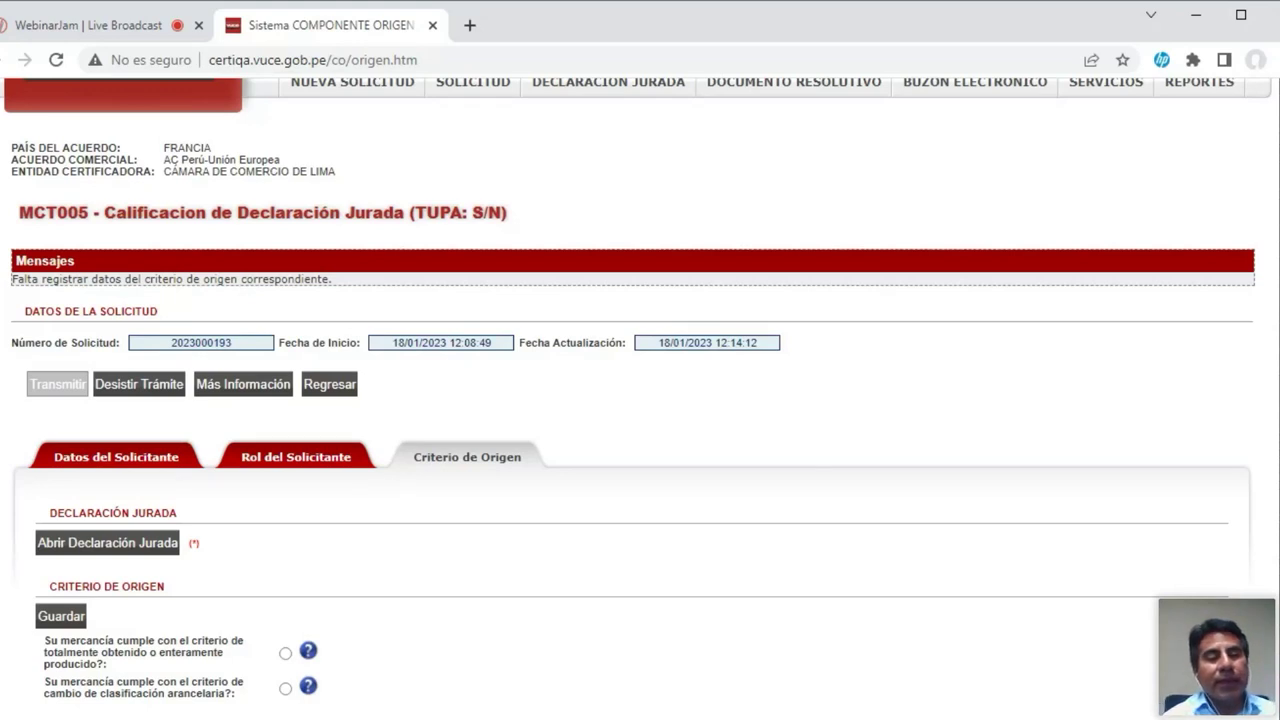
scroll(423, 440, down, 3)
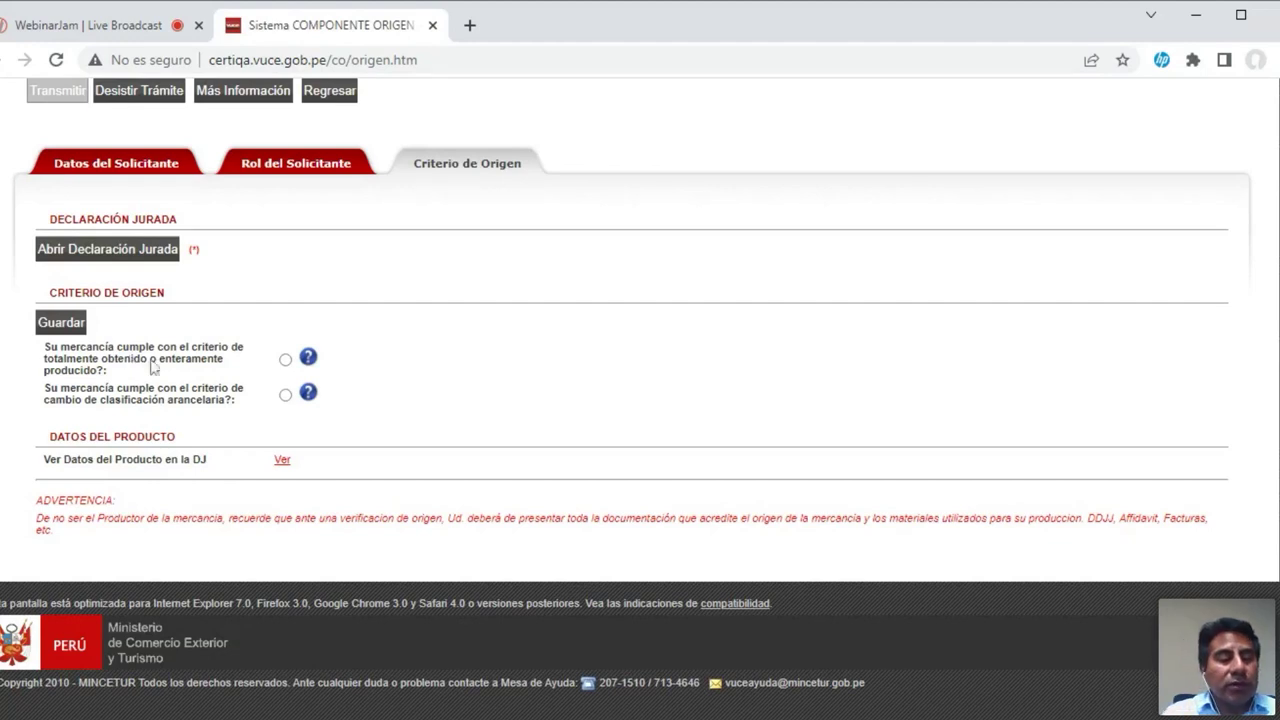
Choose the 'totalmente obtenido' origin criterion and transmit the request successfully
click(301, 356)
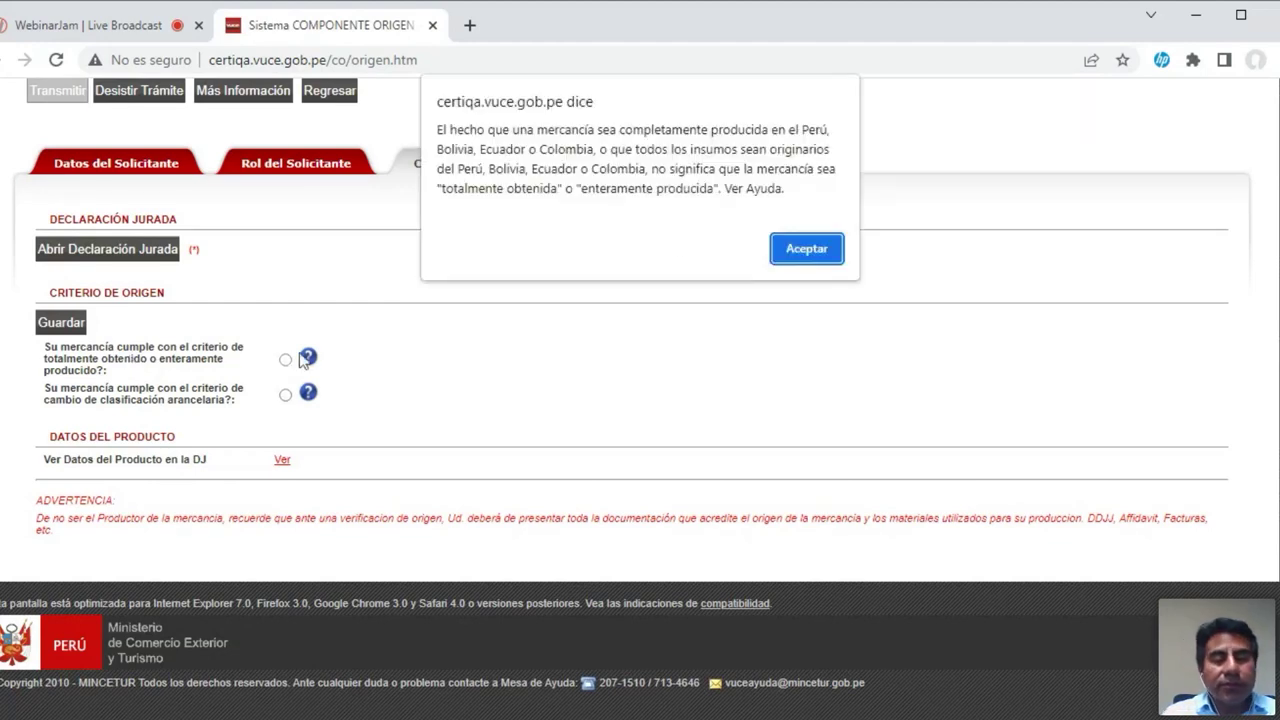
click(800, 249)
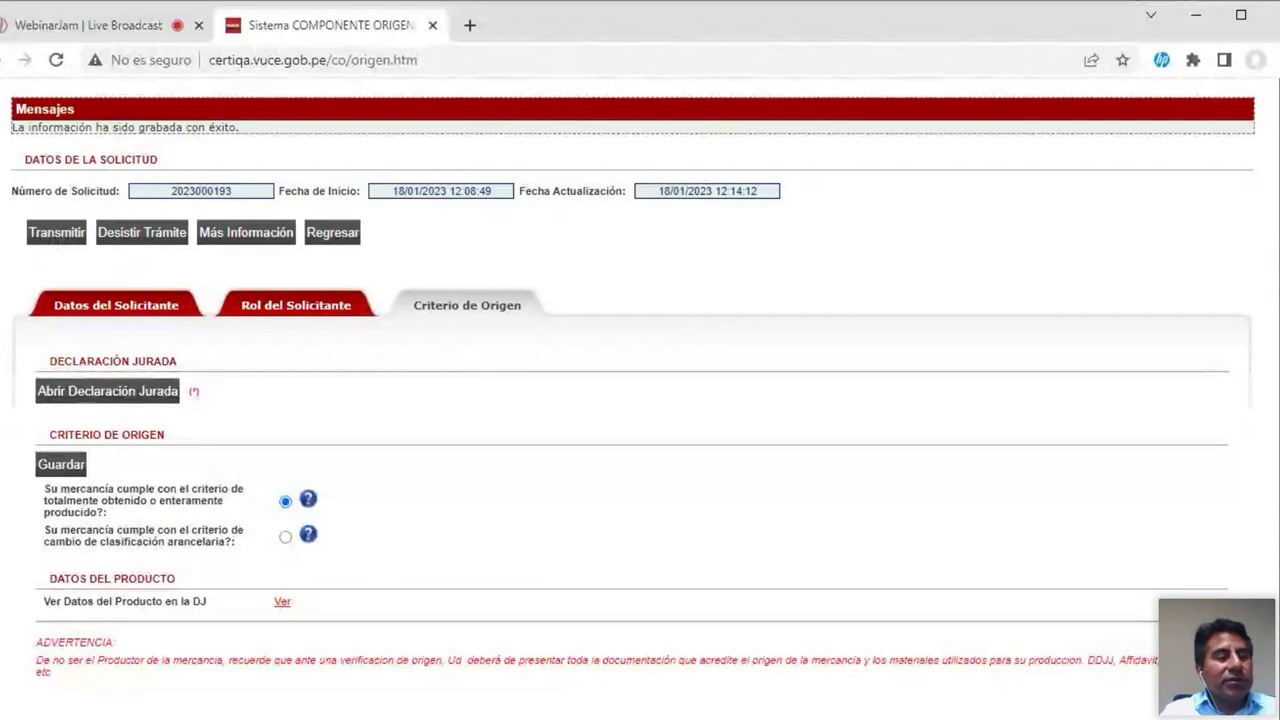
click(55, 235)
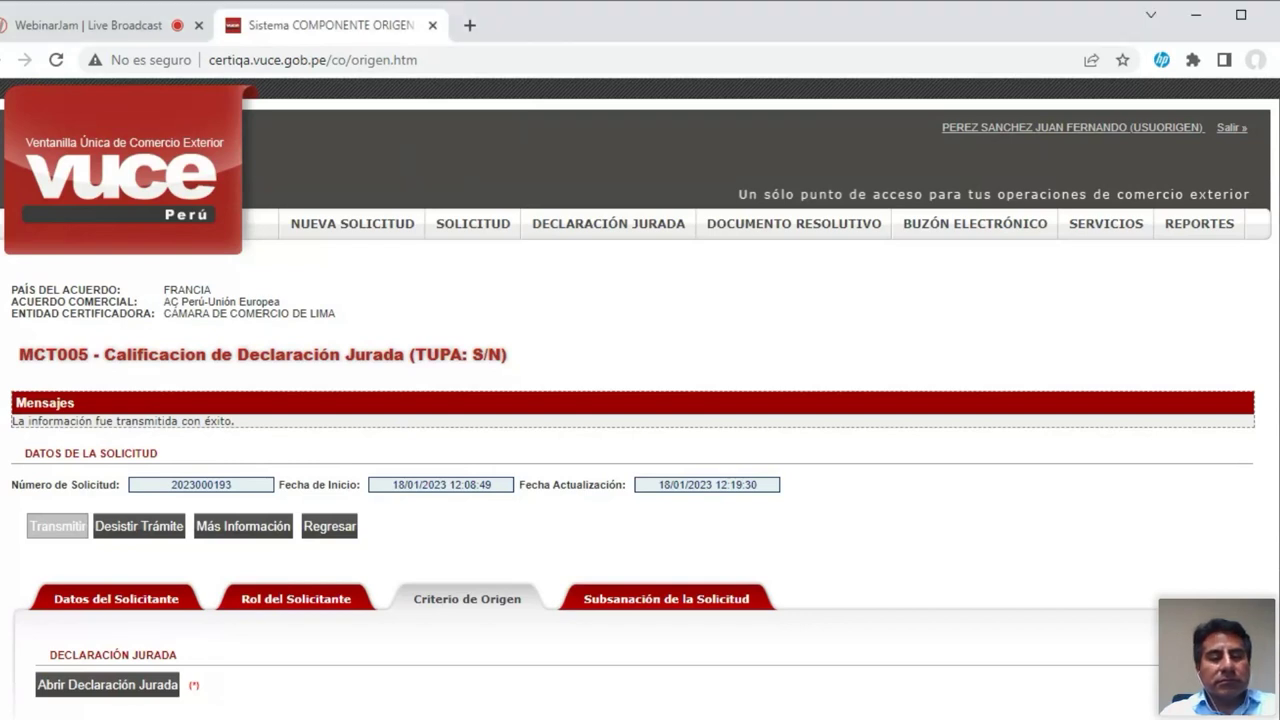
Go back to the VUCE home page showing 98 solicitudes and 125 borradores
scroll(591, 363, down, 1)
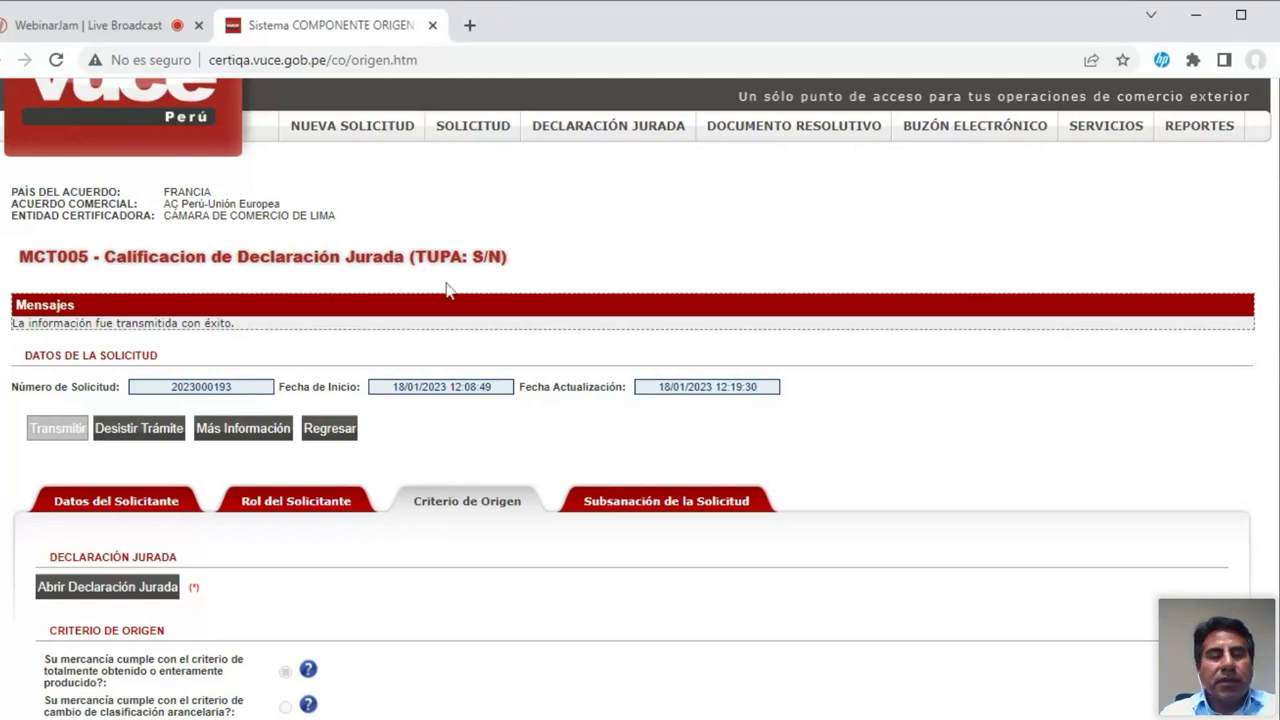
scroll(478, 294, up, 1)
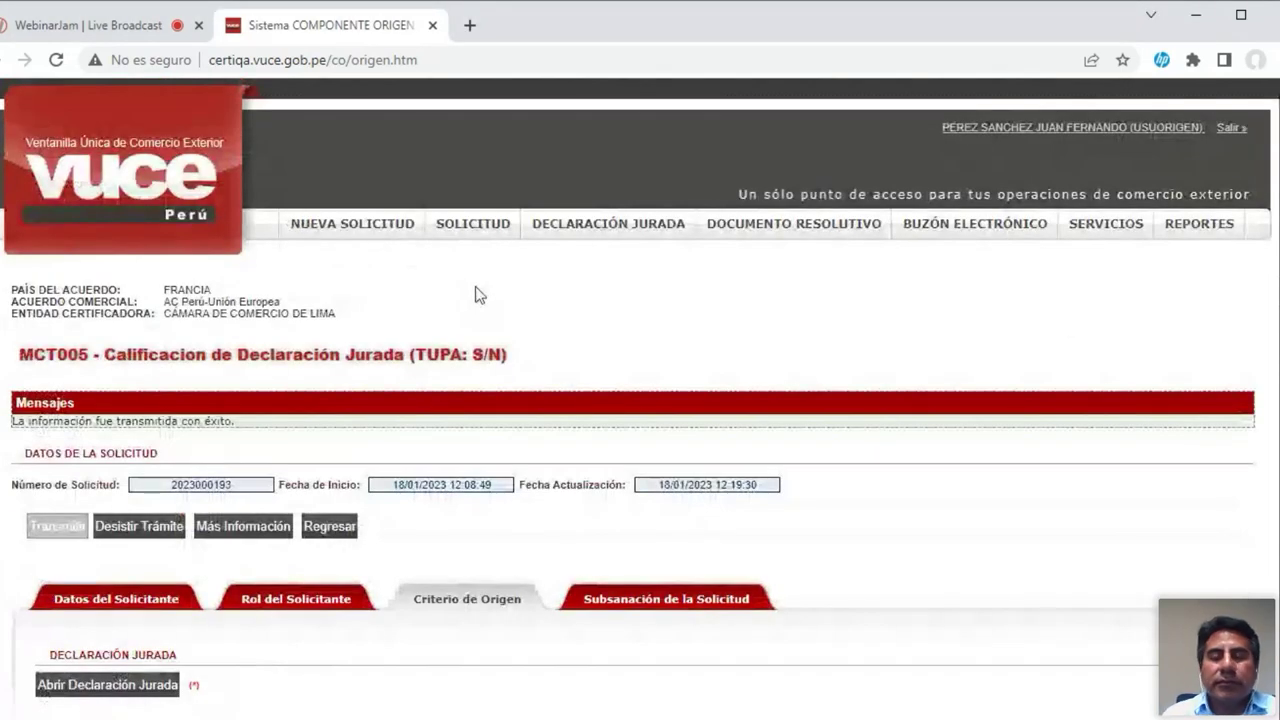
click(350, 225)
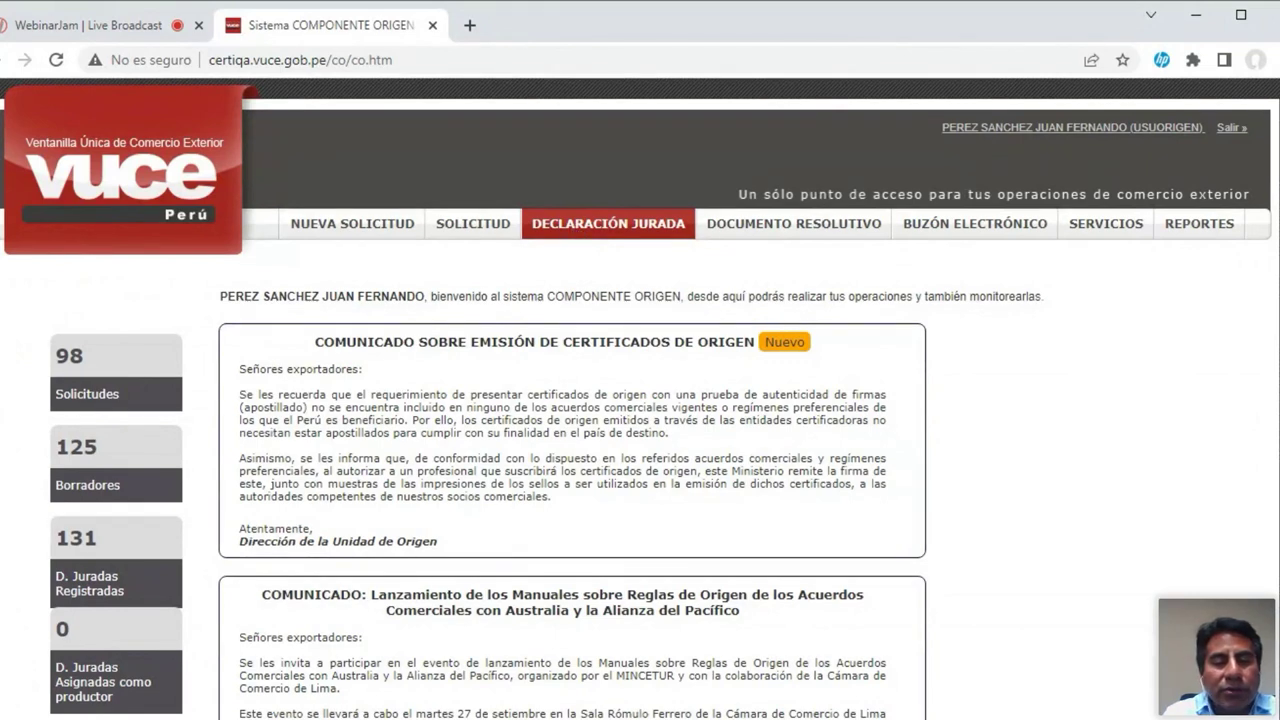
Open DECLARACIÓN JURADA and highlight the first row: CACAO EN POLVO, FRANCIA, 18/01/2025 12:22
click(575, 230)
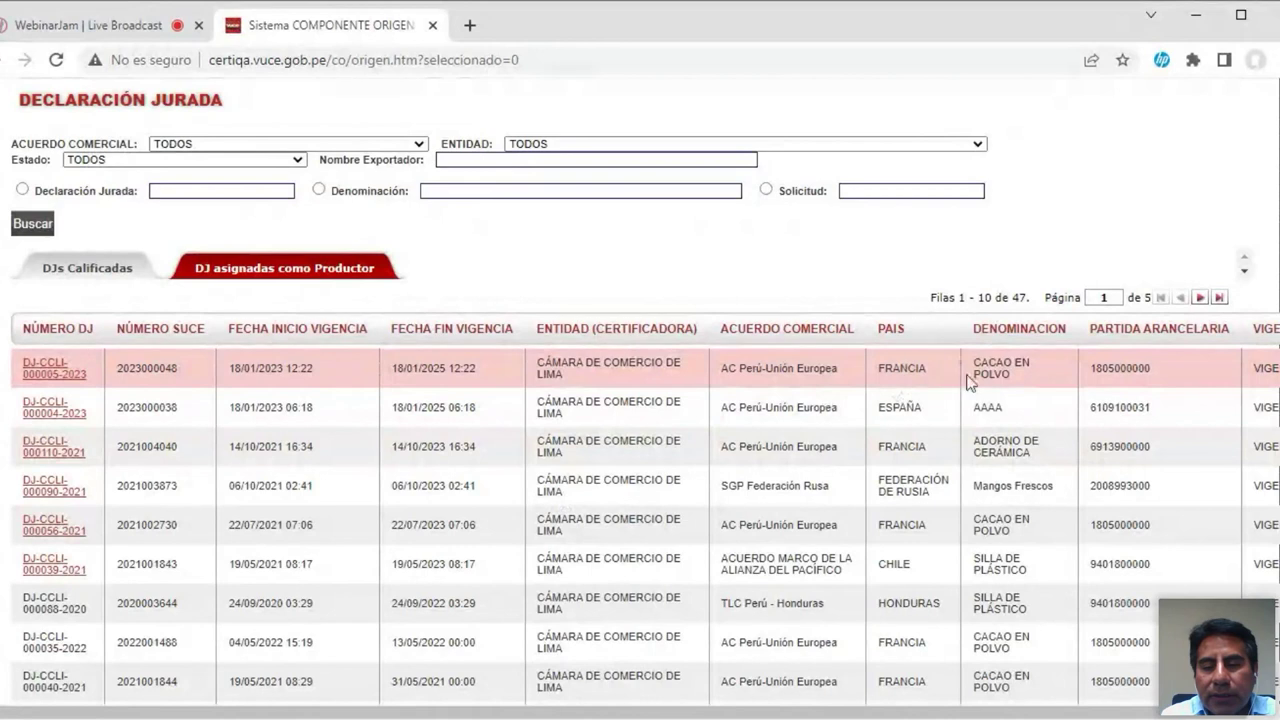
drag(970, 359, 1028, 381)
drag(934, 378, 852, 370)
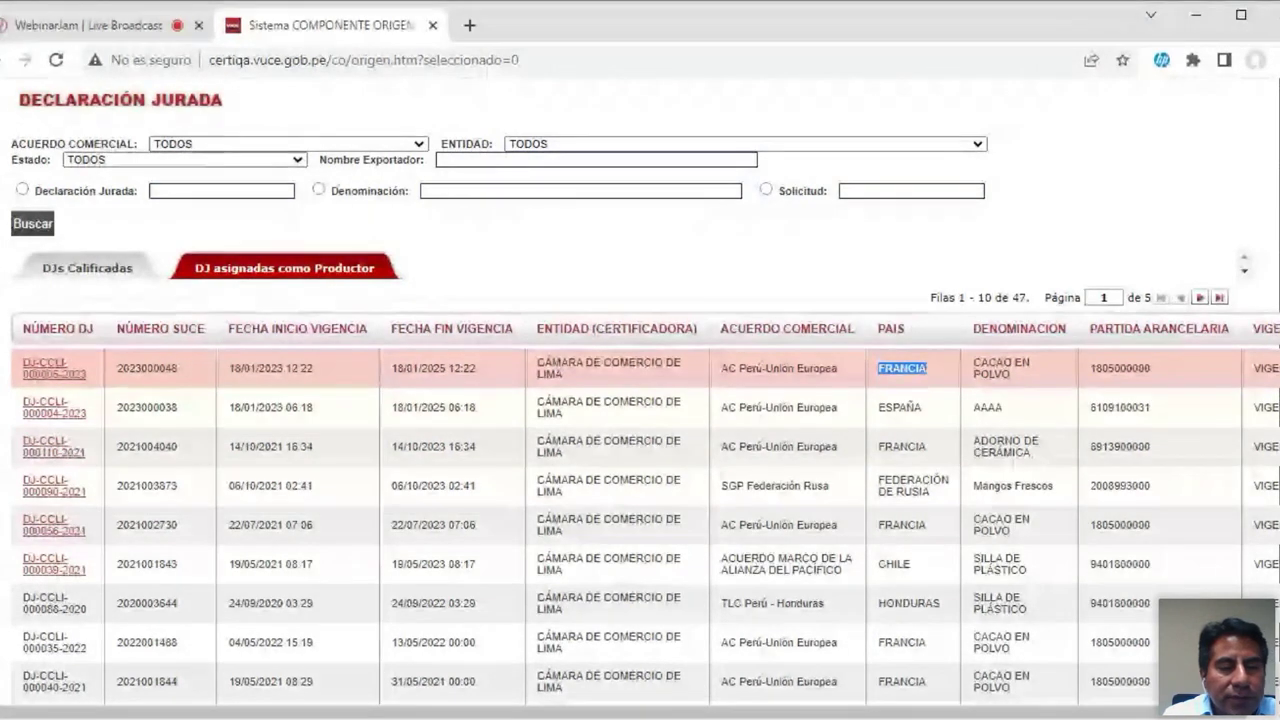
drag(476, 368, 394, 368)
click(489, 283)
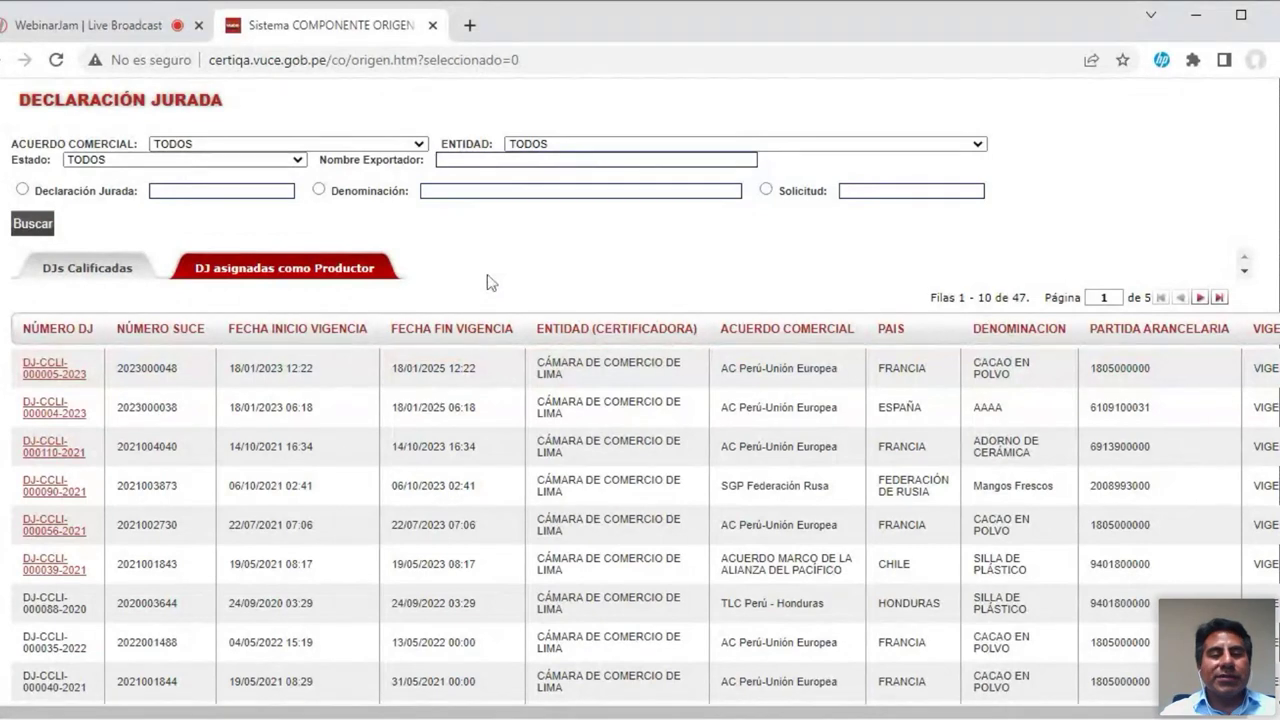
scroll(489, 283, up, 2)
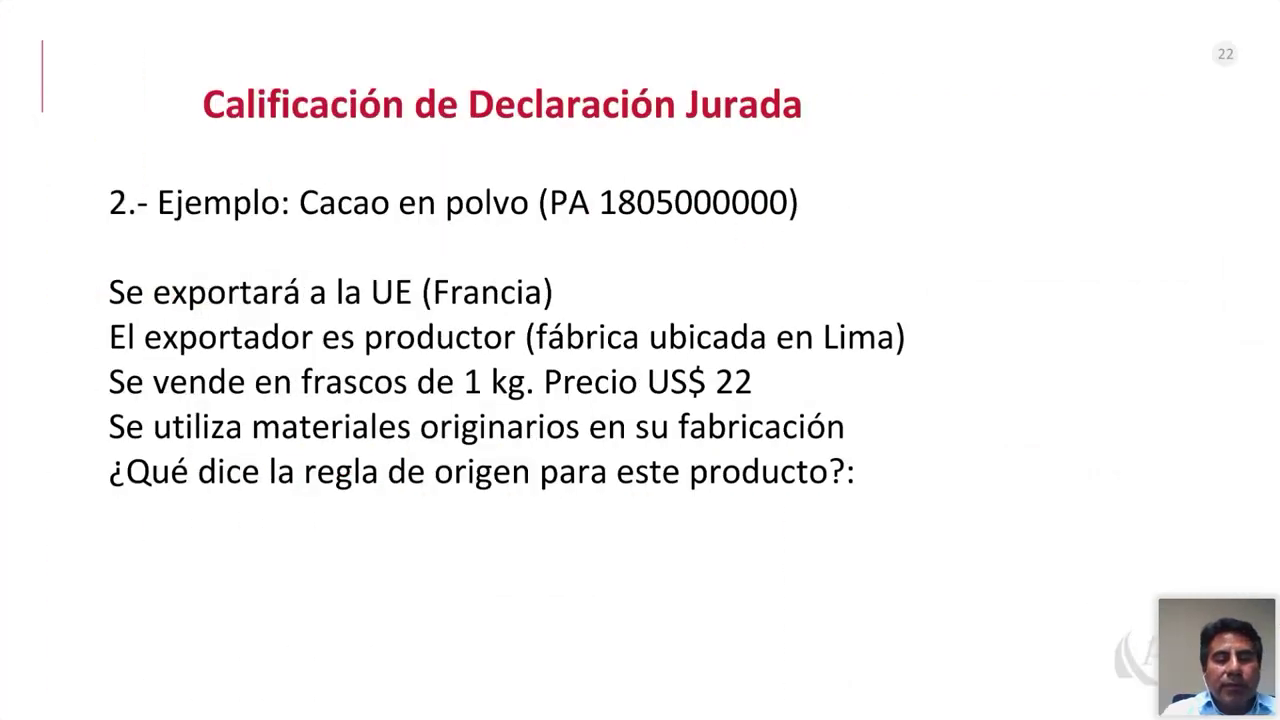
Move to slide 23, 'Solicitud del Certificado de Origen', with the CACAO EN POLVO invoice details
key(Right)
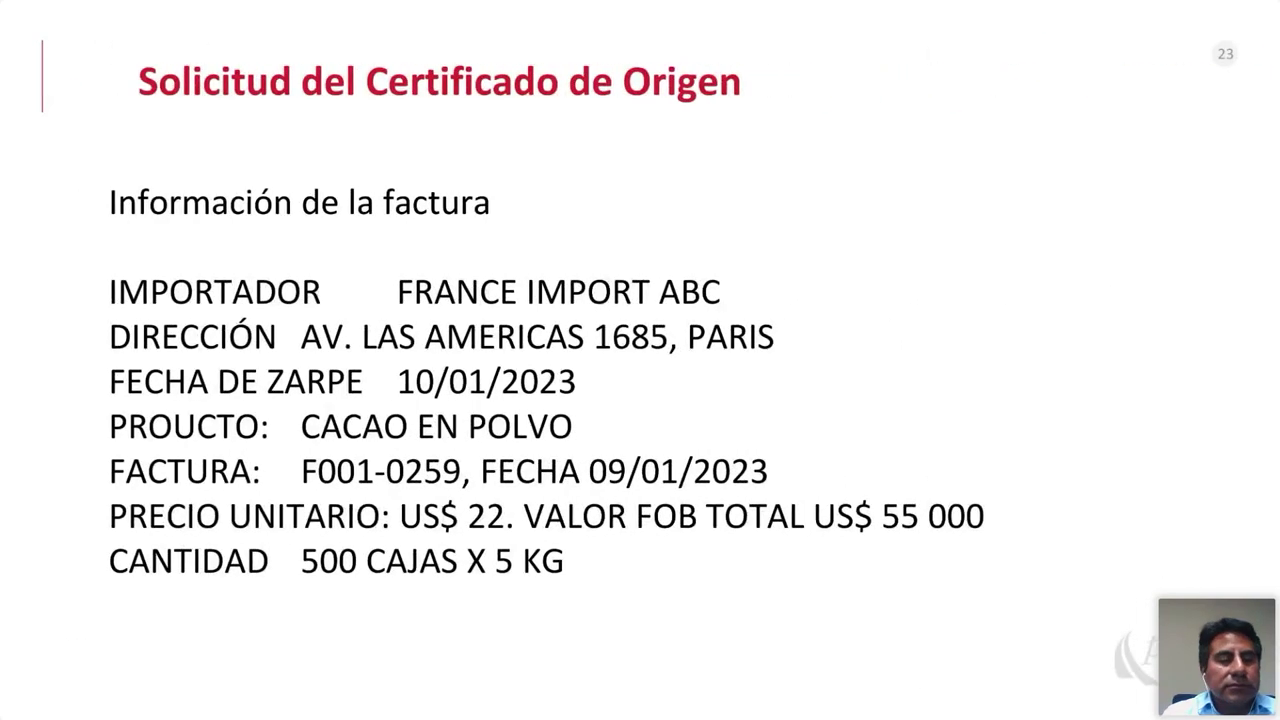
key(Left)
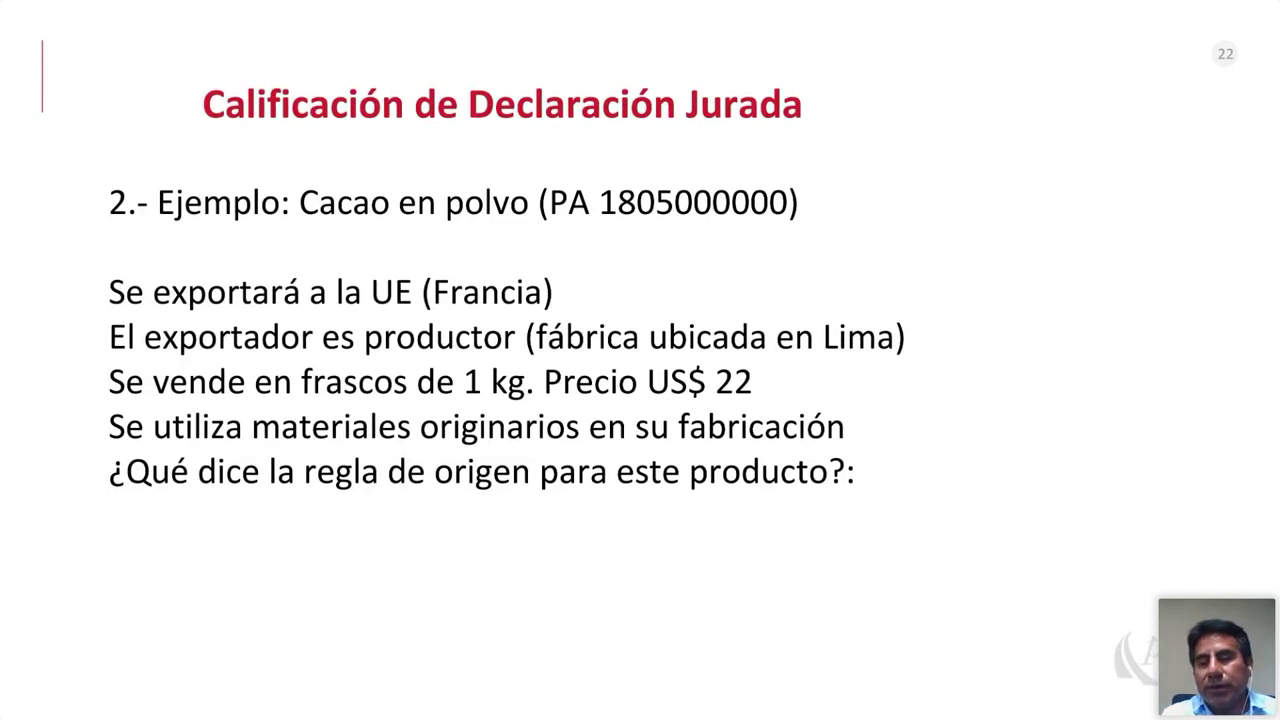
key(Right)
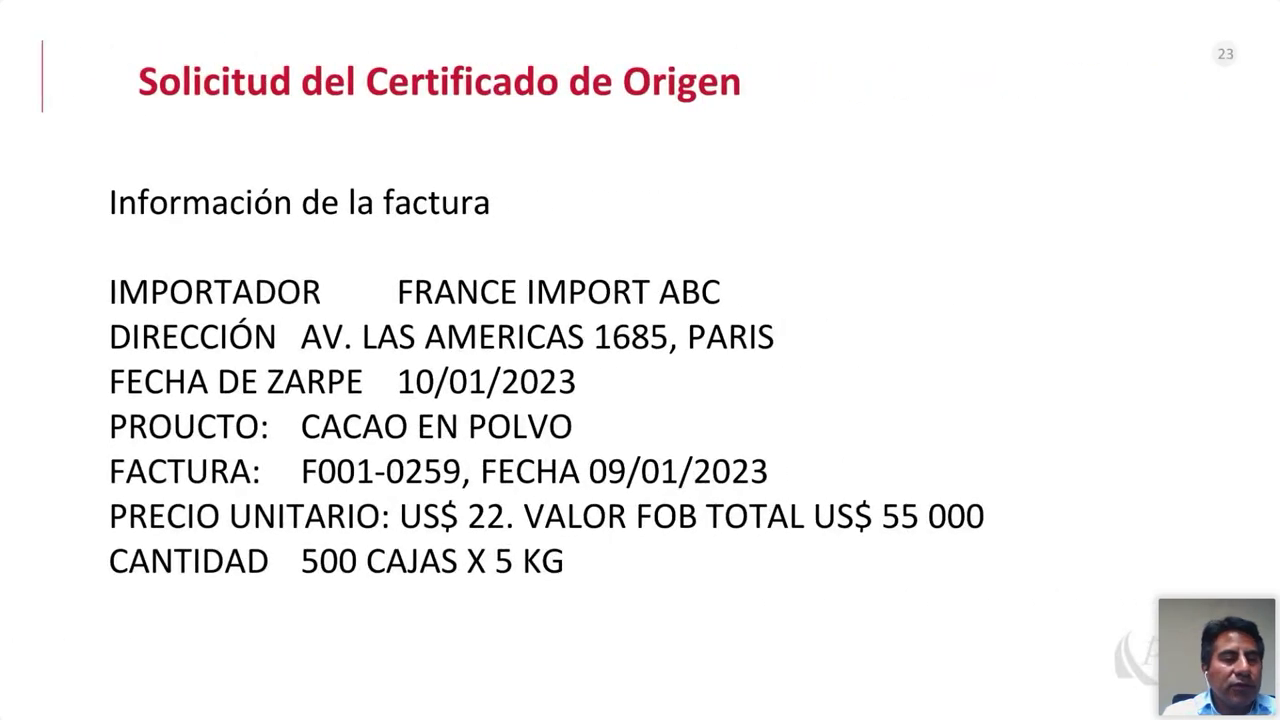
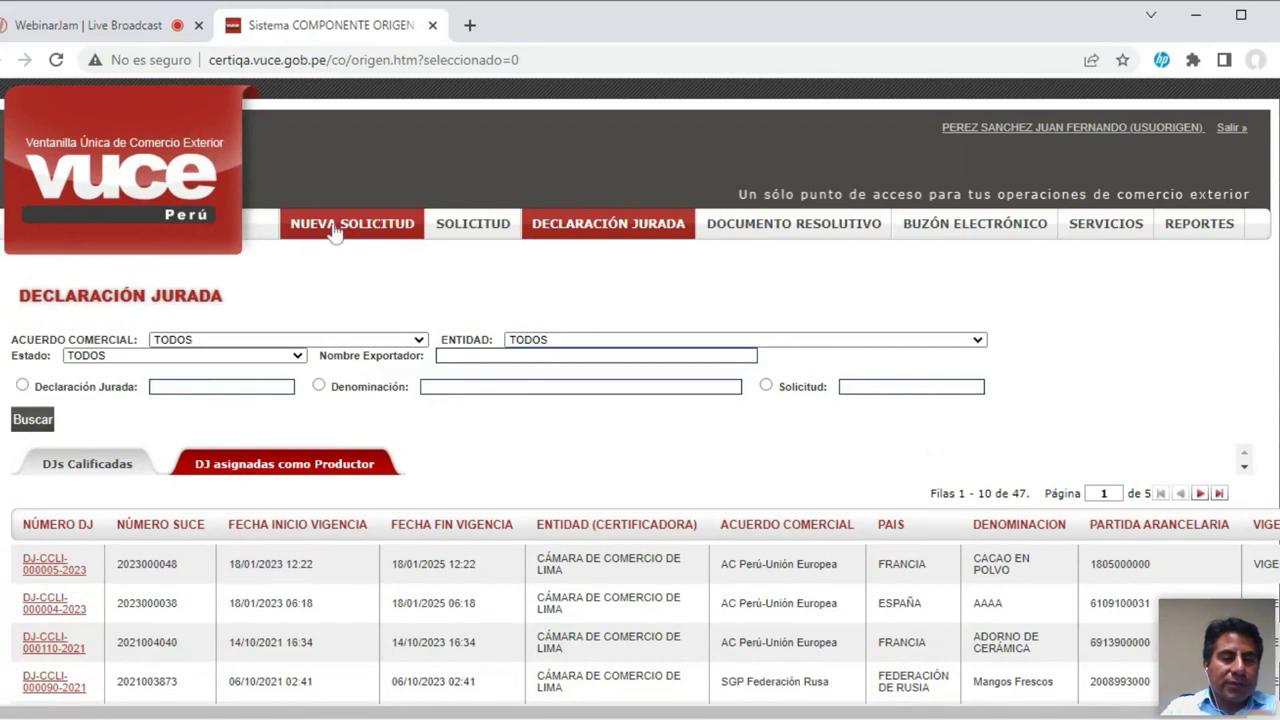
Create an Emisión de Certificado de Origen request for FRANCIA, AC Perú-Unión Europea, certified by Cámara de Comercio de Lima
click(335, 231)
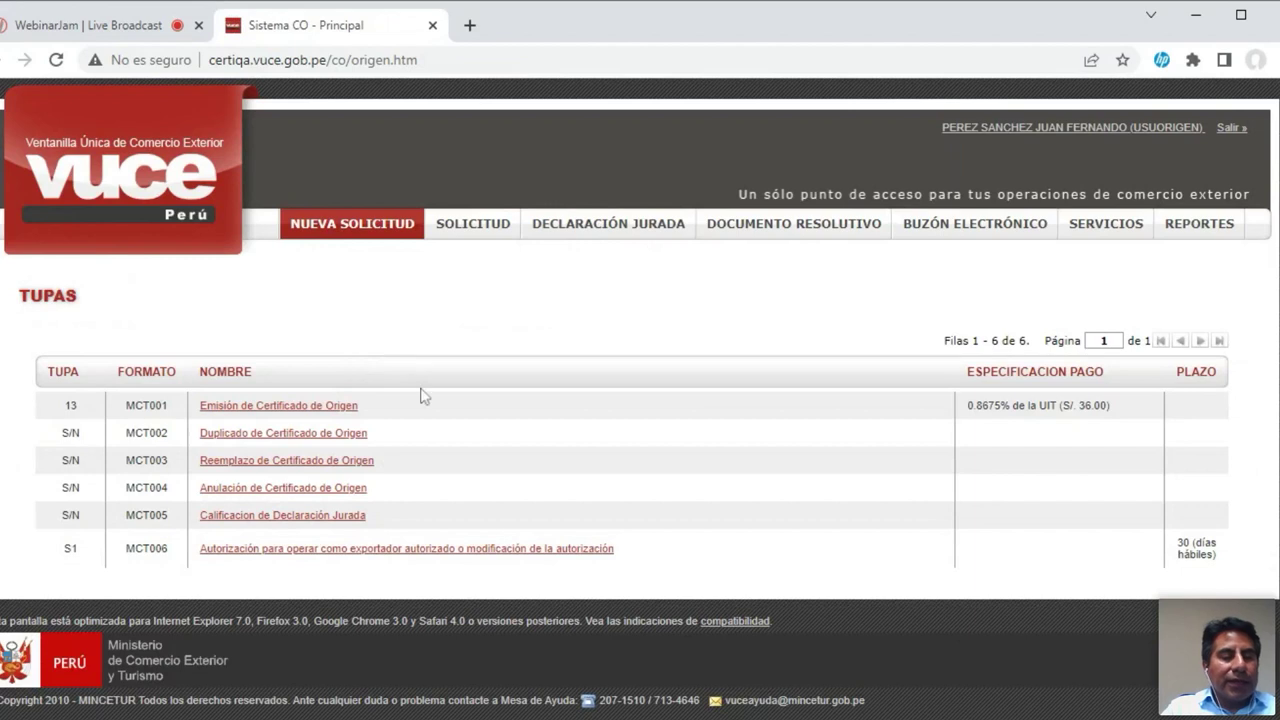
click(276, 412)
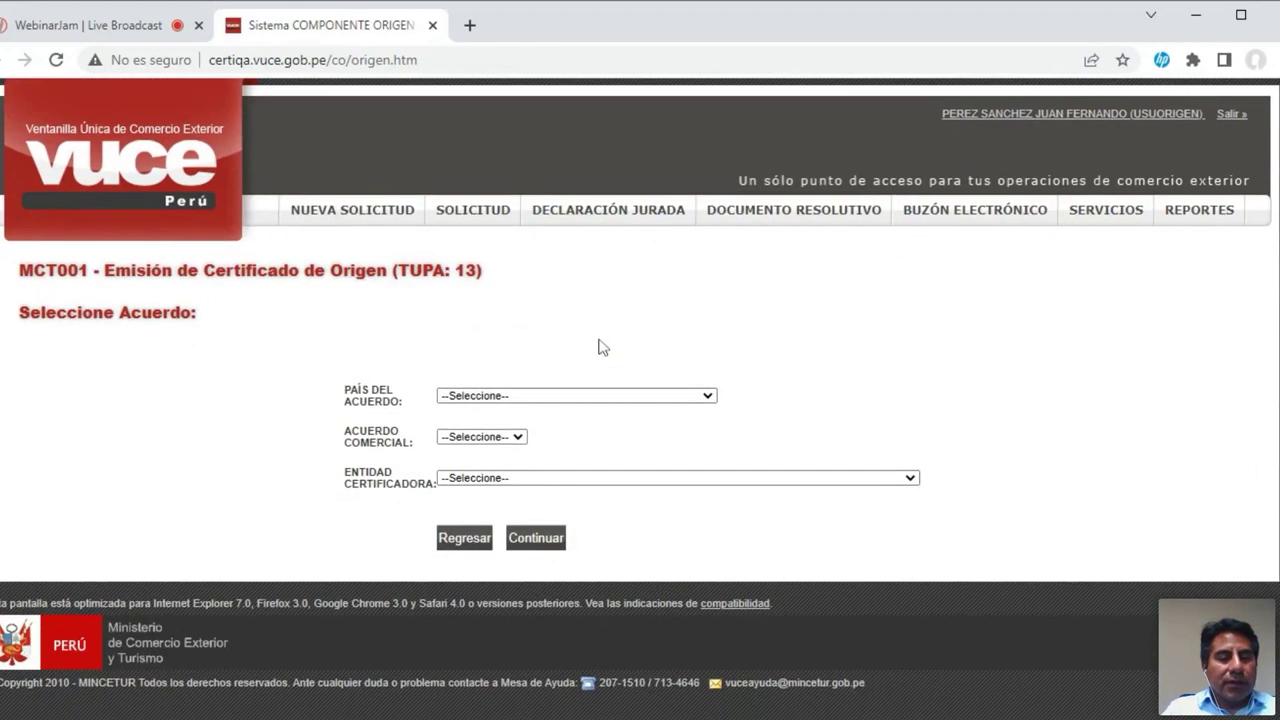
click(551, 400)
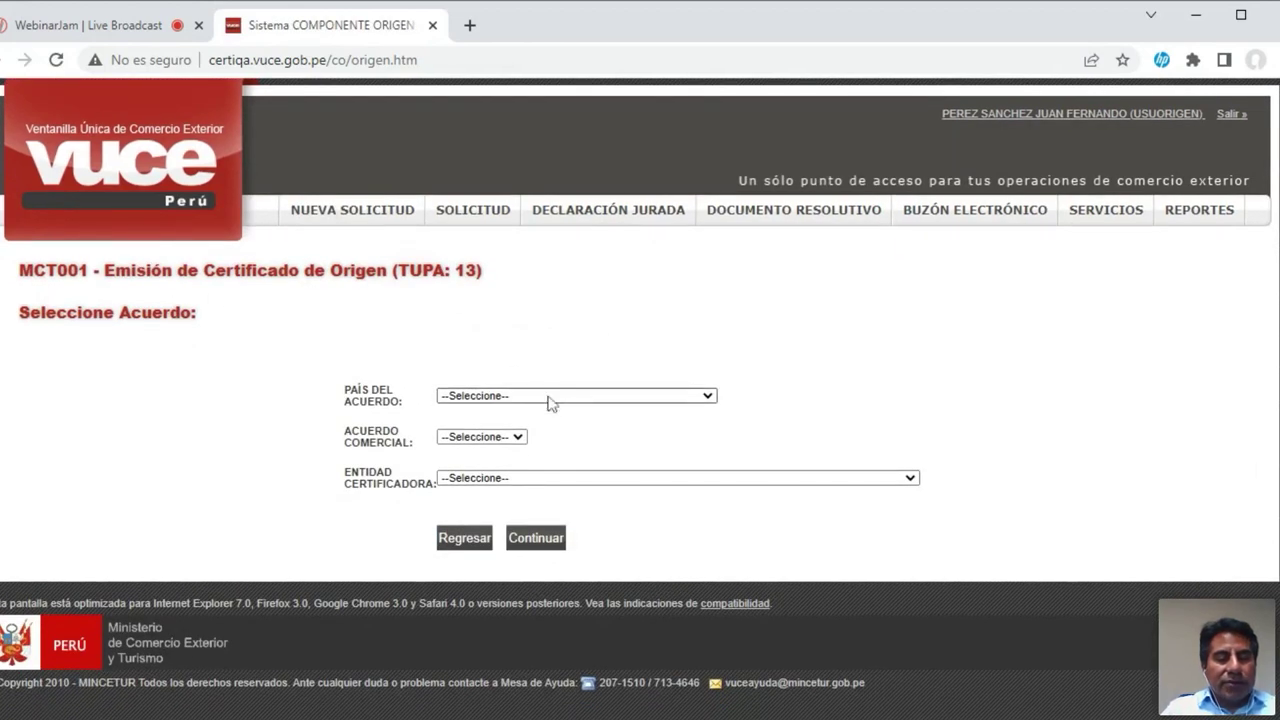
click(551, 403)
key(Down)
key(Tab)
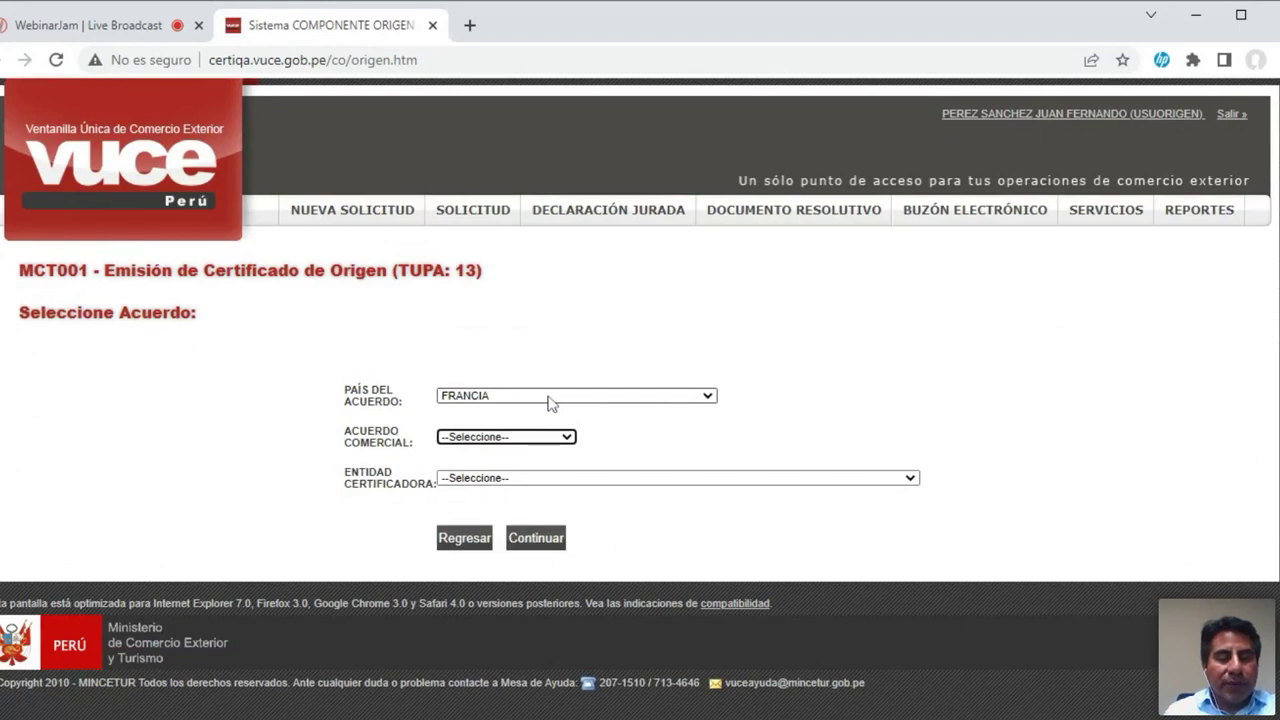
key(Down)
key(Tab)
key(Down)
key(Down)
key(Down)
key(Down)
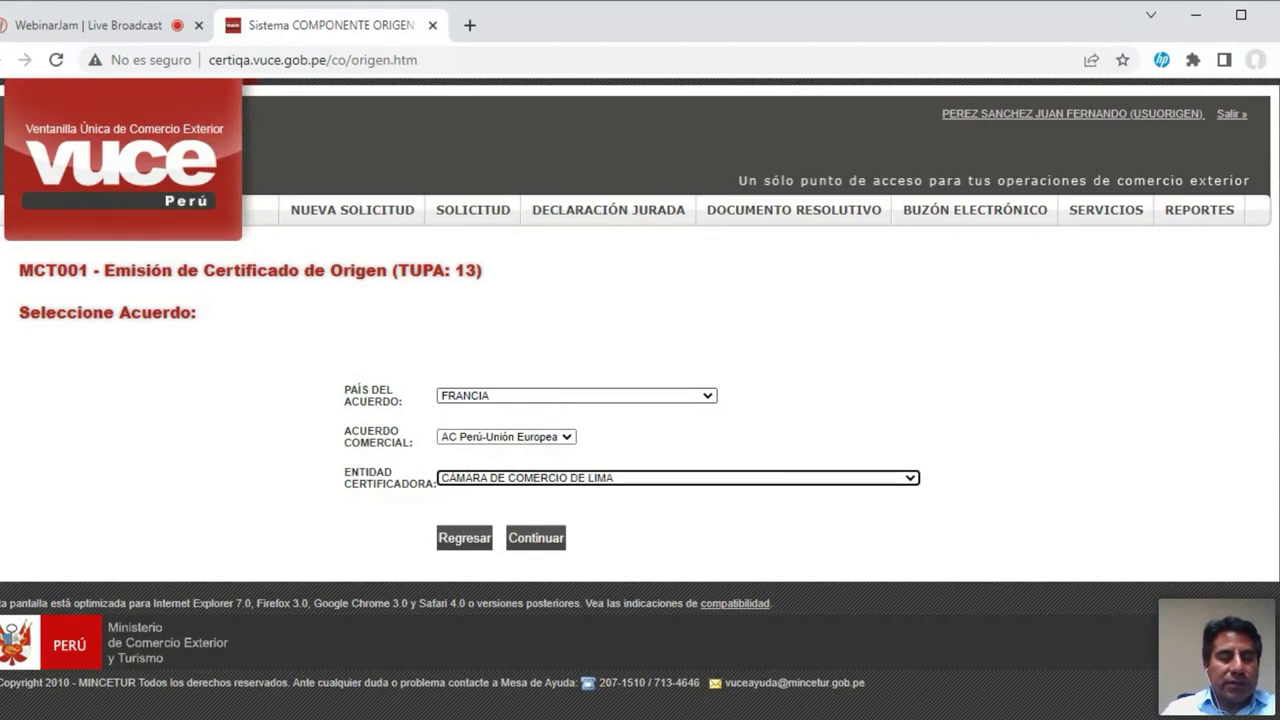
click(533, 543)
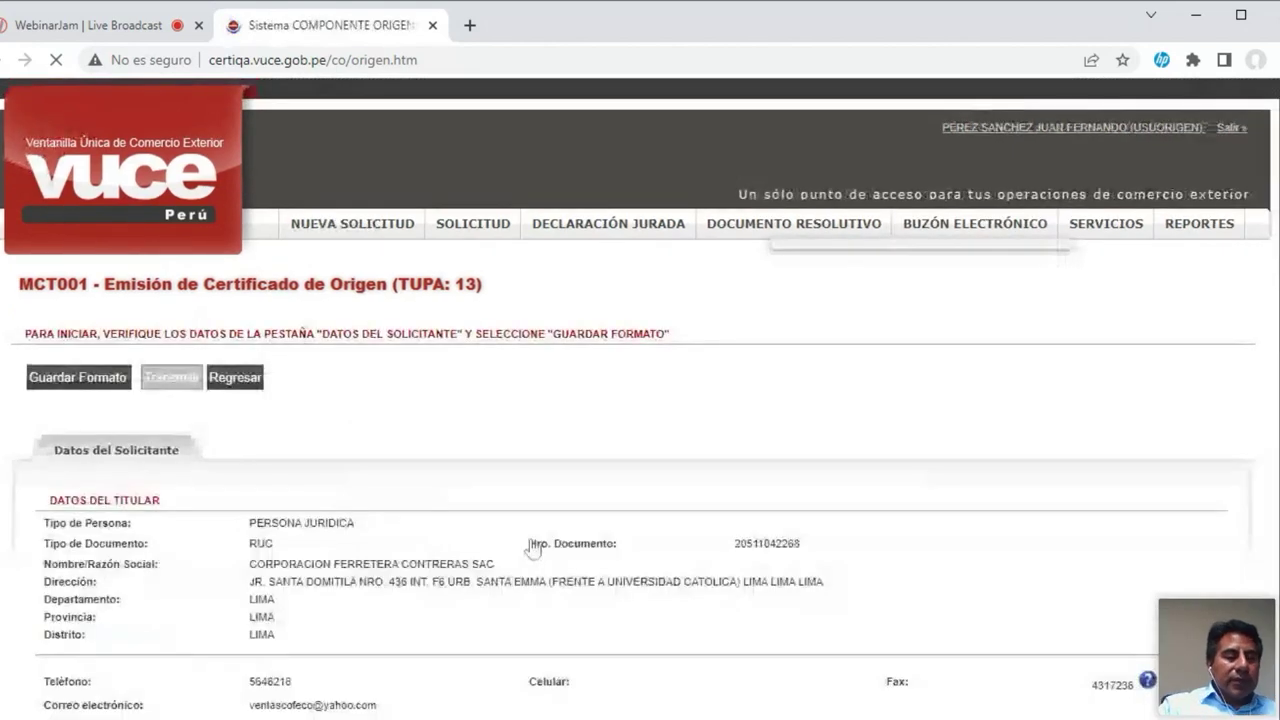
Review the Datos del Solicitante and save the request format to get a request number
scroll(533, 548, down, 3)
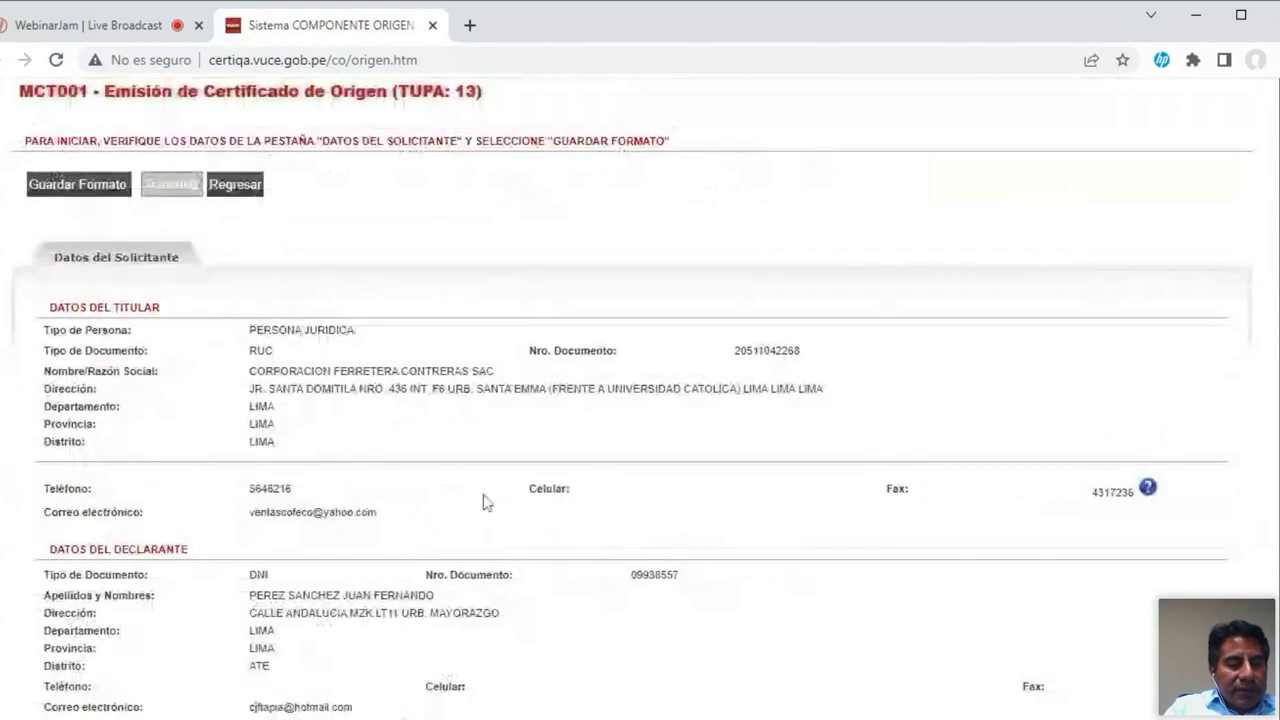
scroll(486, 501, down, 3)
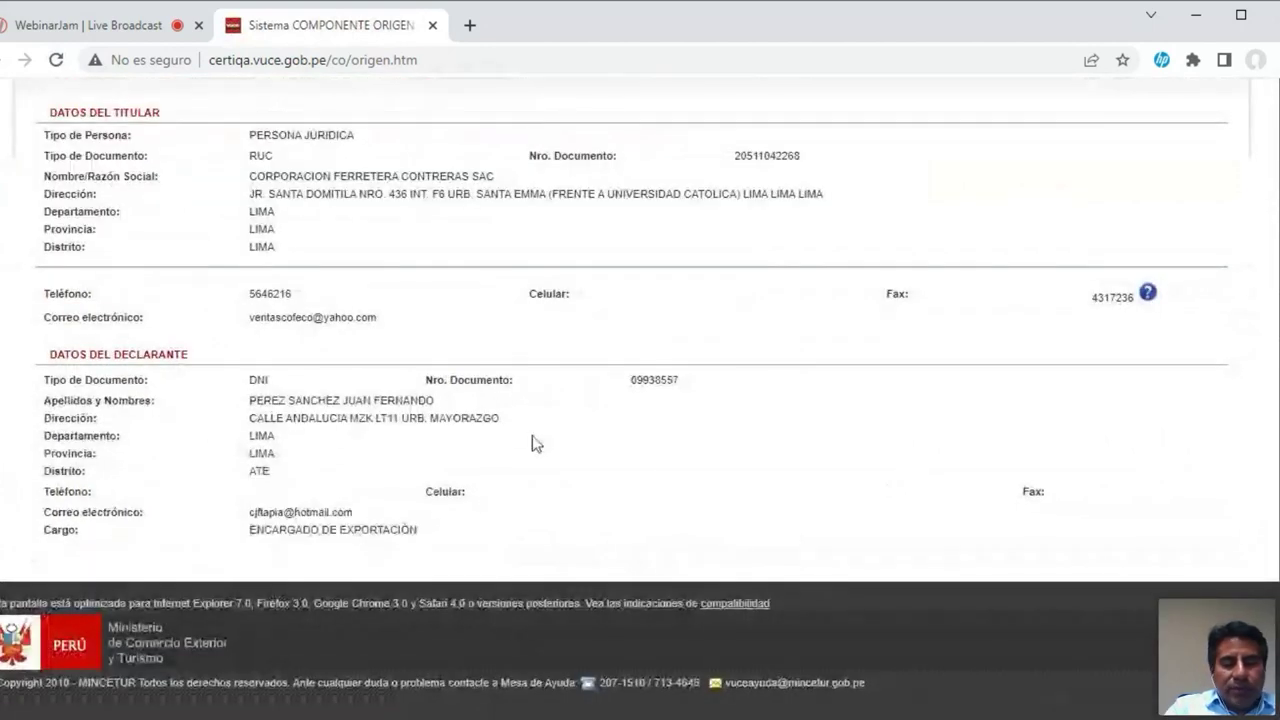
scroll(871, 463, up, 5)
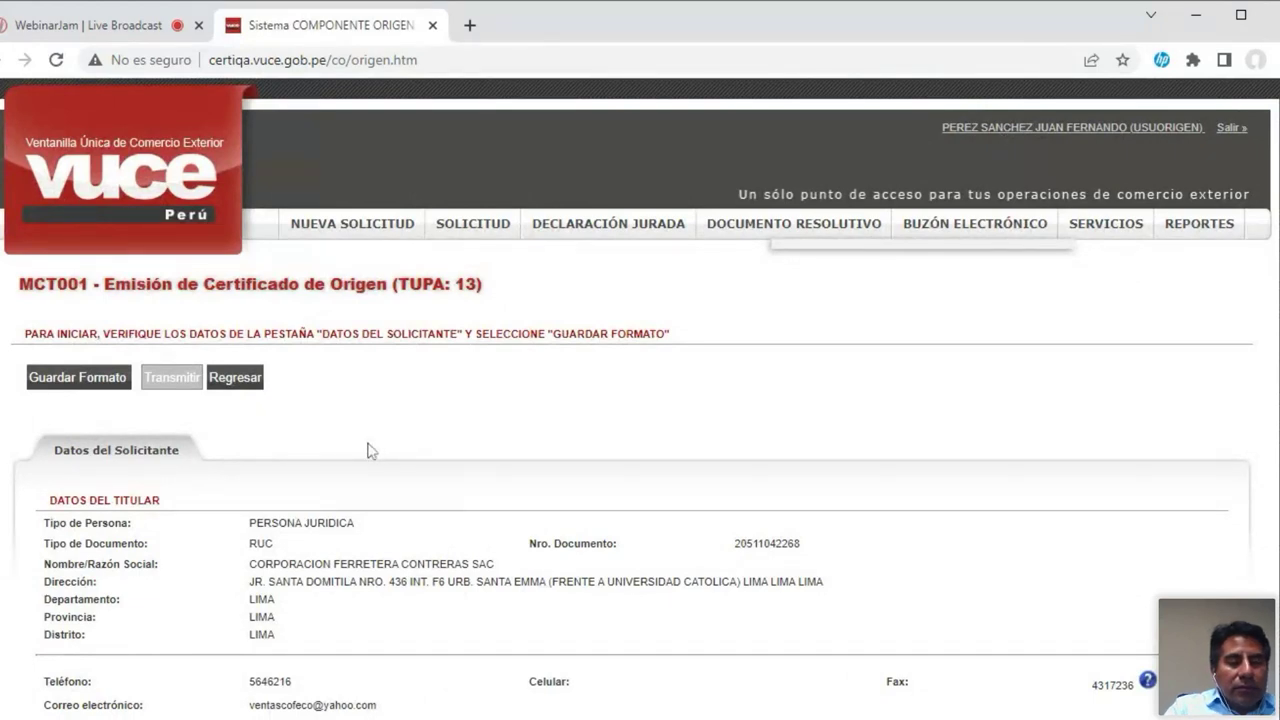
scroll(370, 451, down, 1)
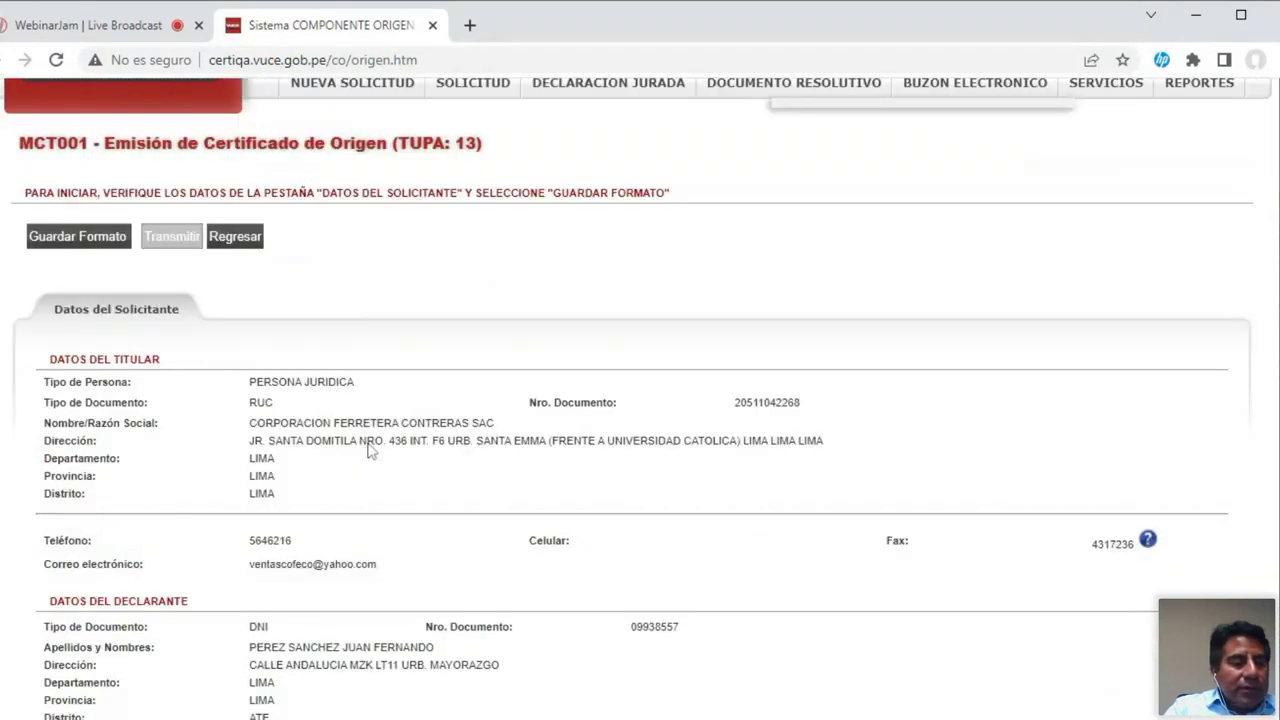
scroll(370, 451, up, 1)
click(68, 380)
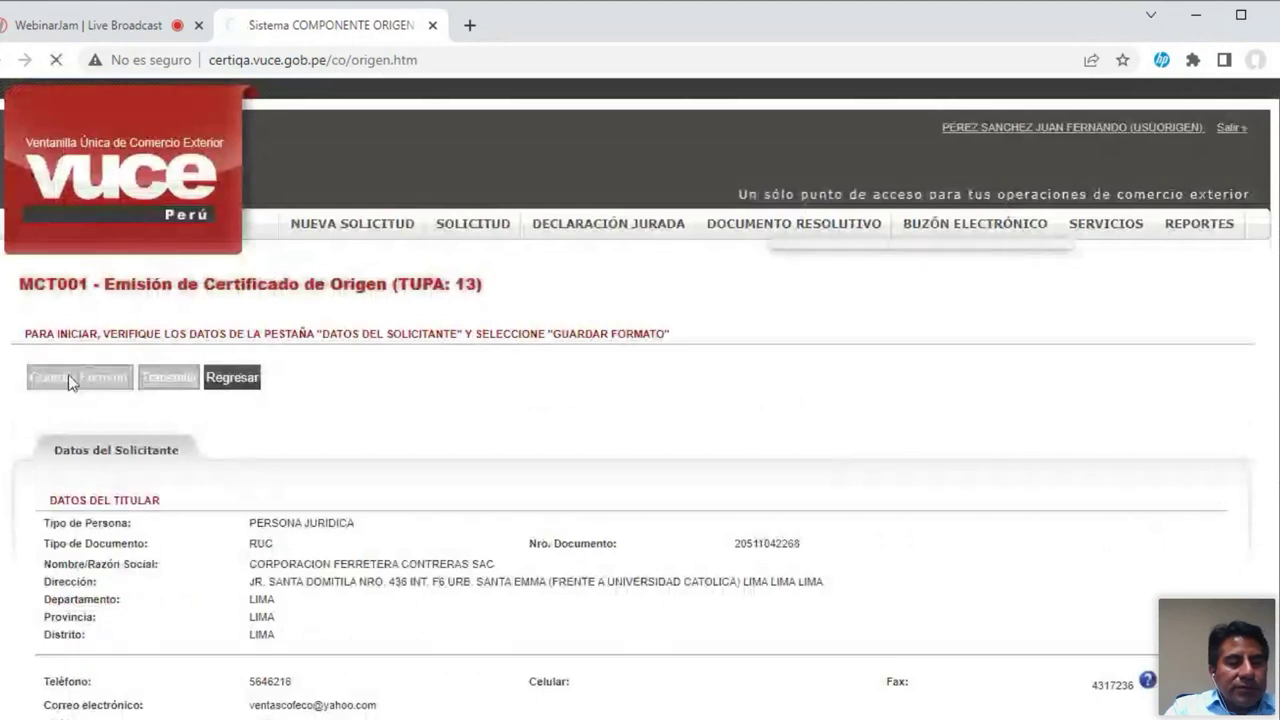
scroll(514, 354, down, 2)
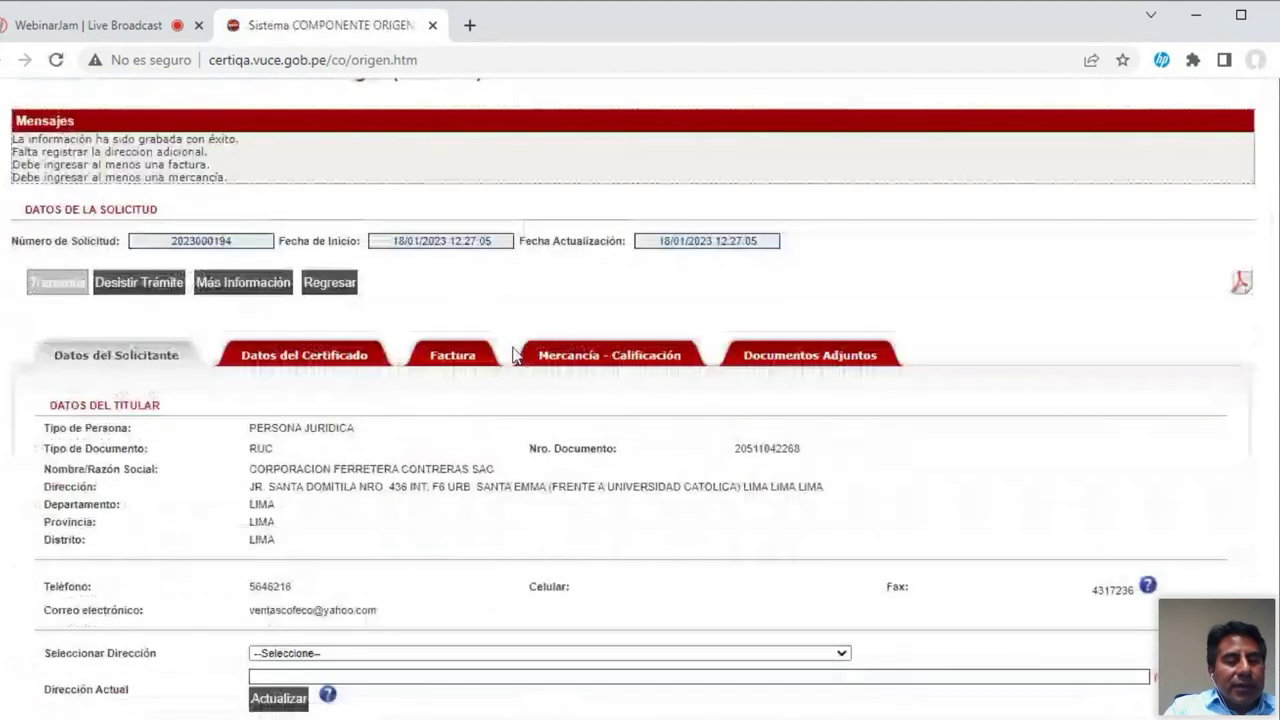
Append 'PERU' to the selected holder address, update it, and go to Datos del Certificado
scroll(514, 354, down, 1)
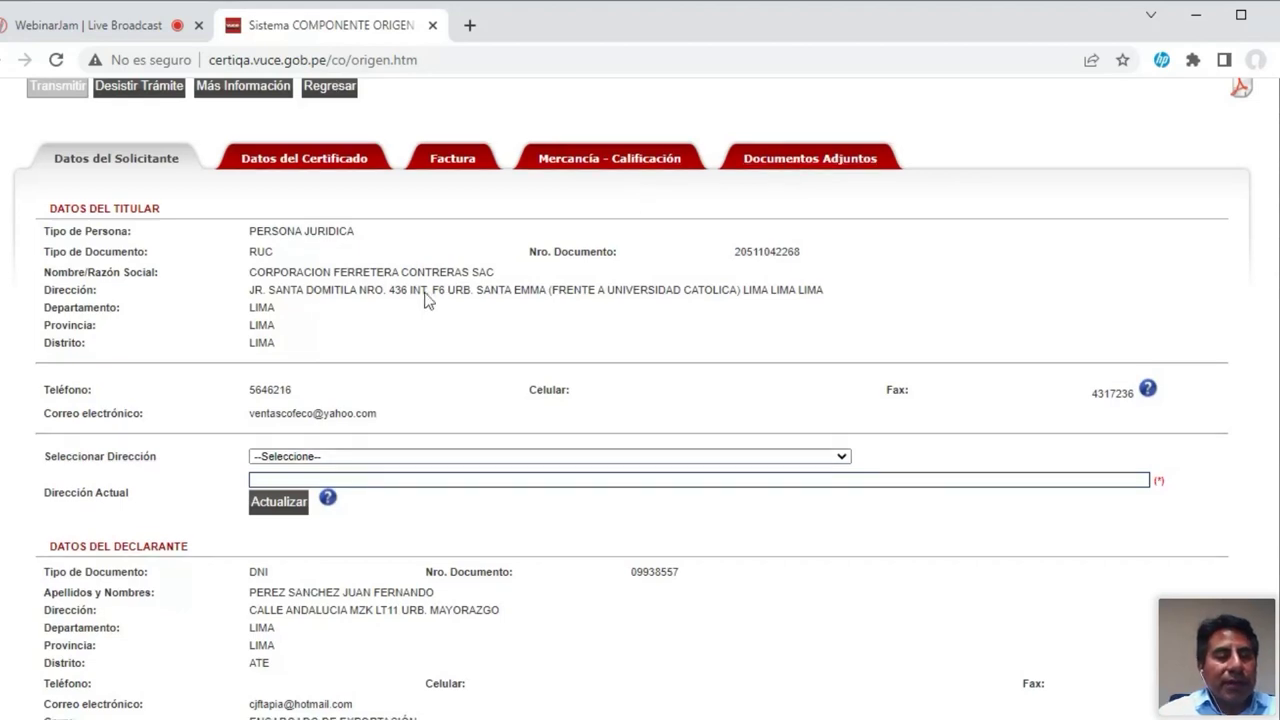
scroll(424, 298, down, 2)
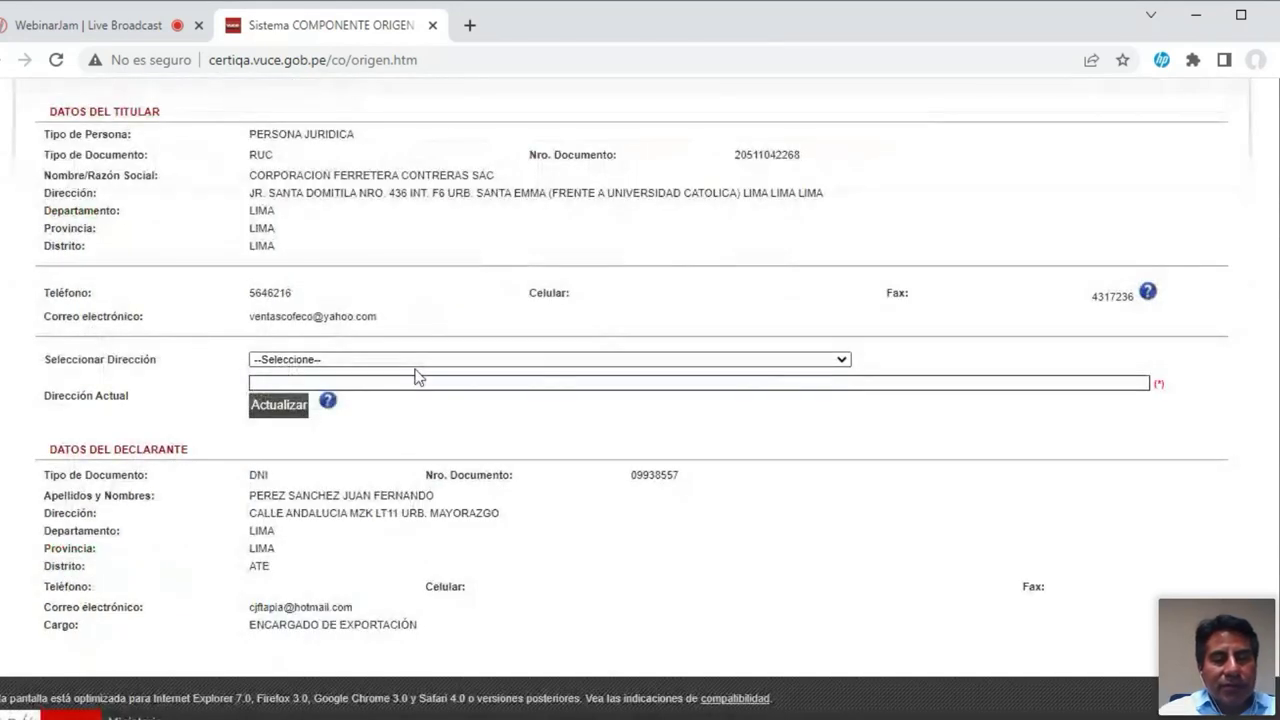
click(418, 376)
click(826, 383)
text(PERU)
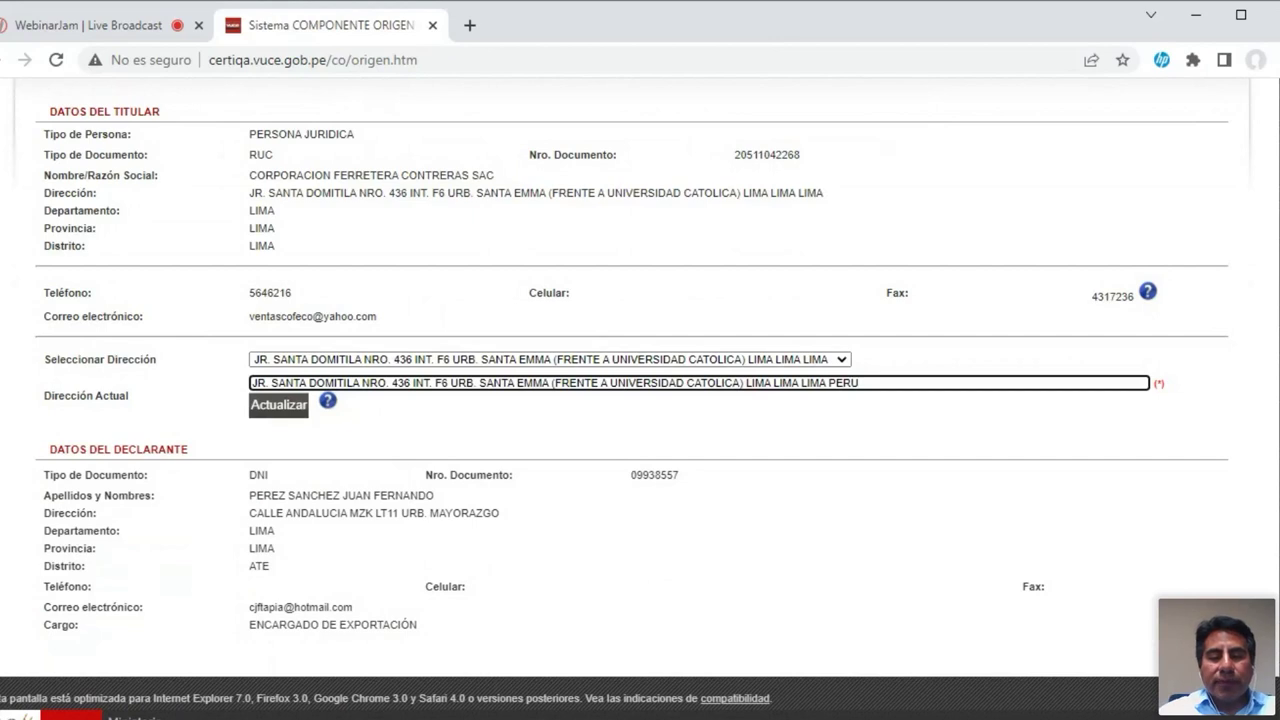
click(279, 410)
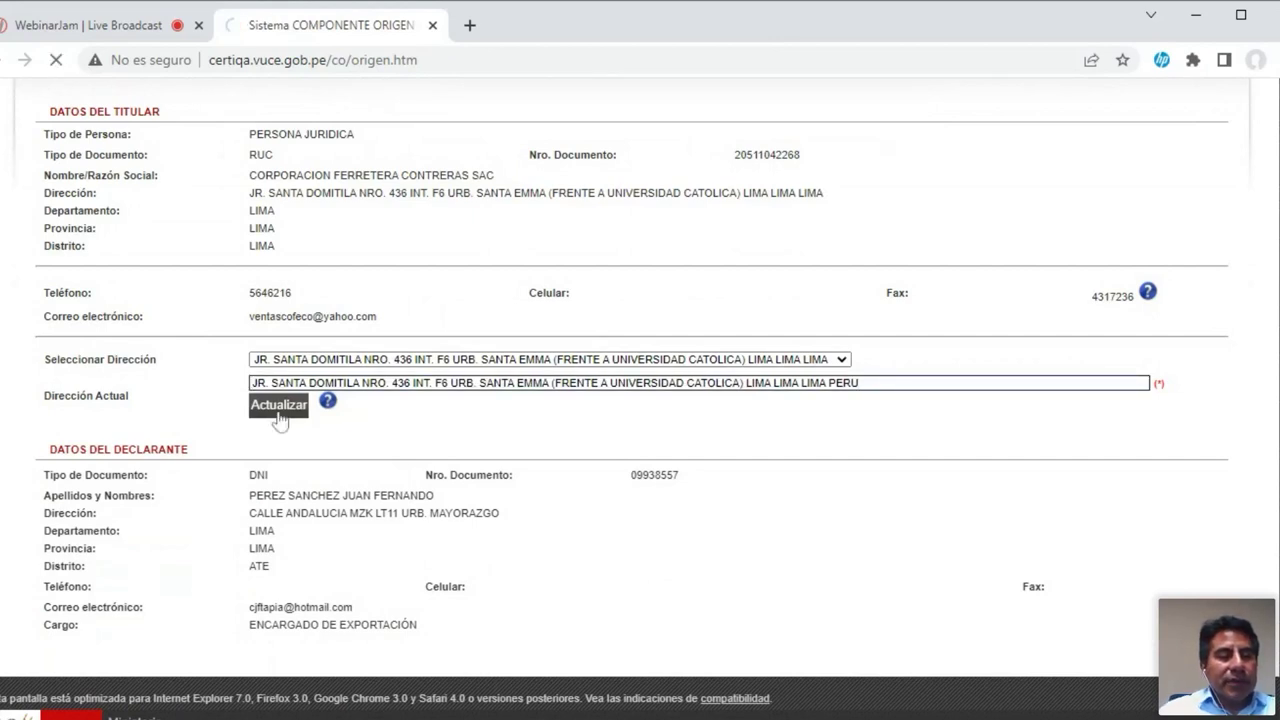
scroll(278, 330, down, 1)
click(285, 152)
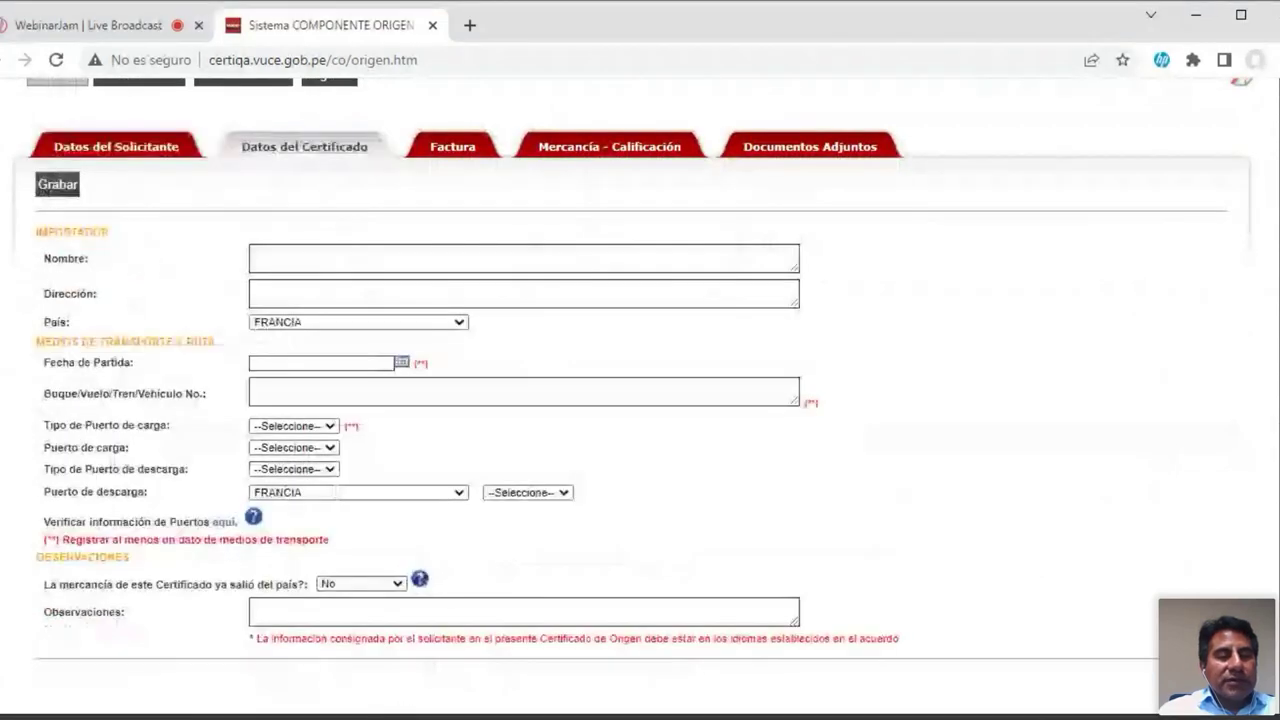
Enter importer name FRANCE IMPORT ABC and its Paris address
click(354, 260)
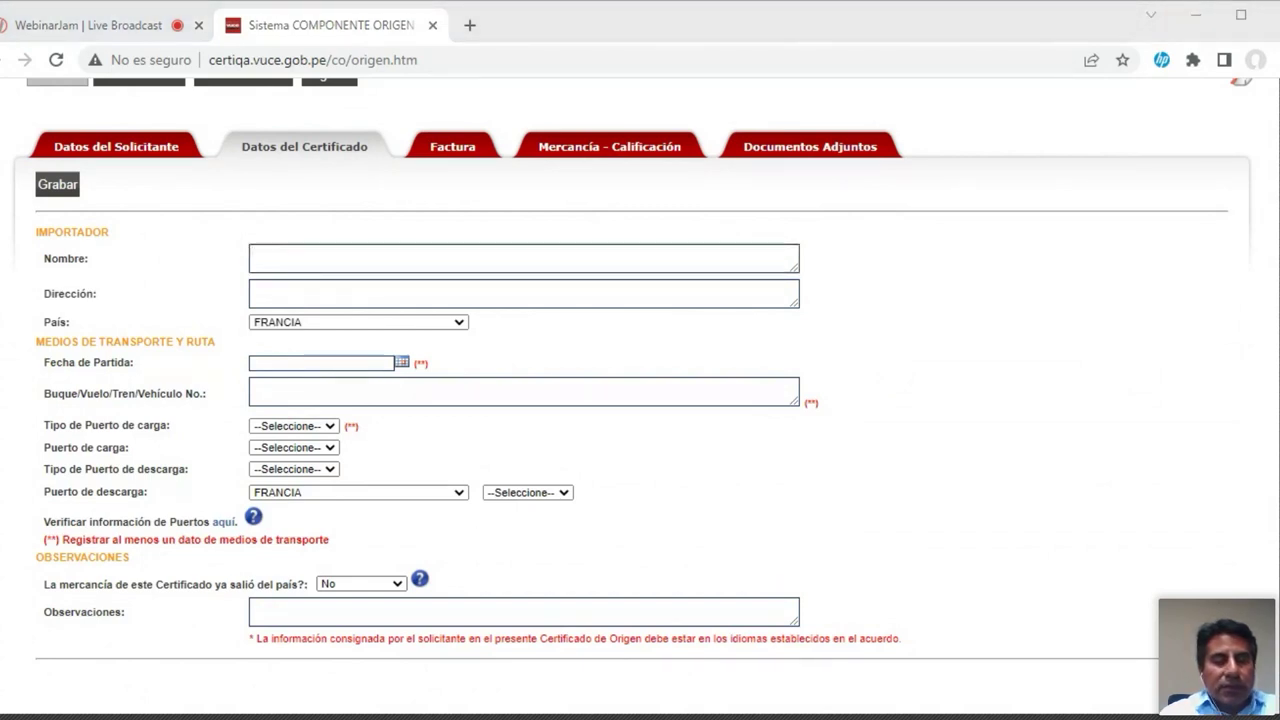
click(525, 277)
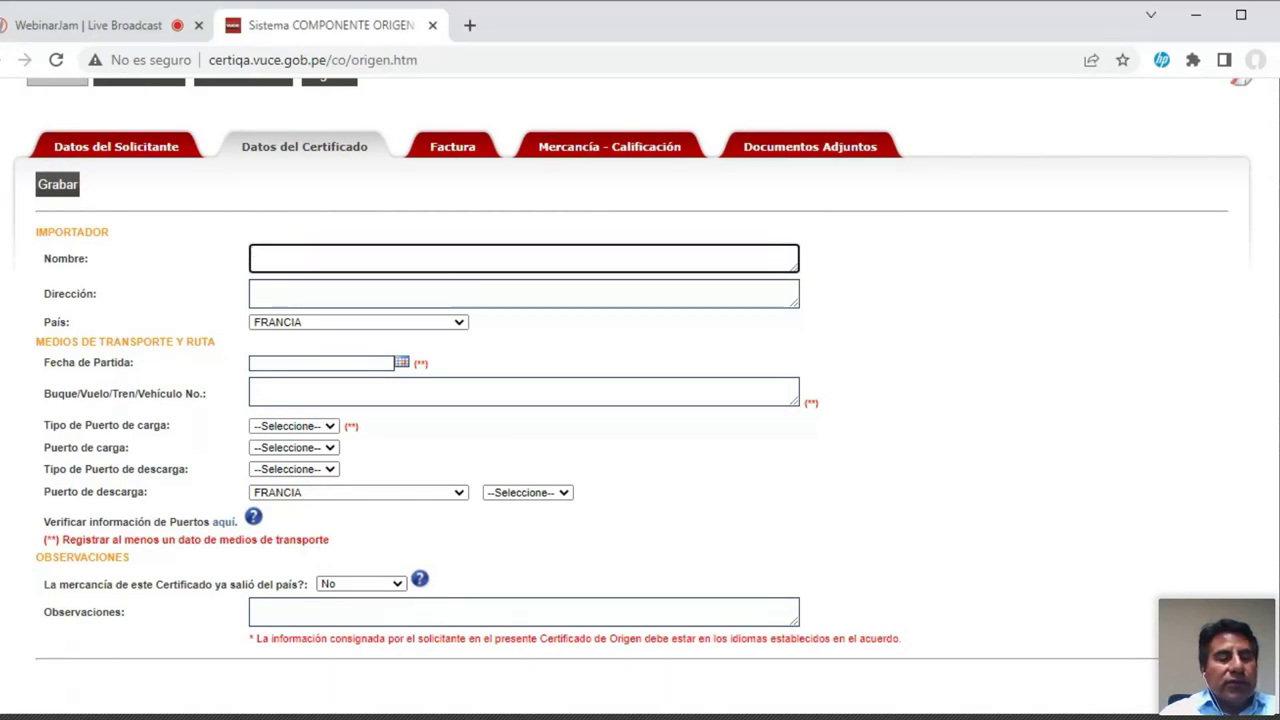
text(FRANCE IMPORT ABC)
key(Tab)
key(alt+Tab)
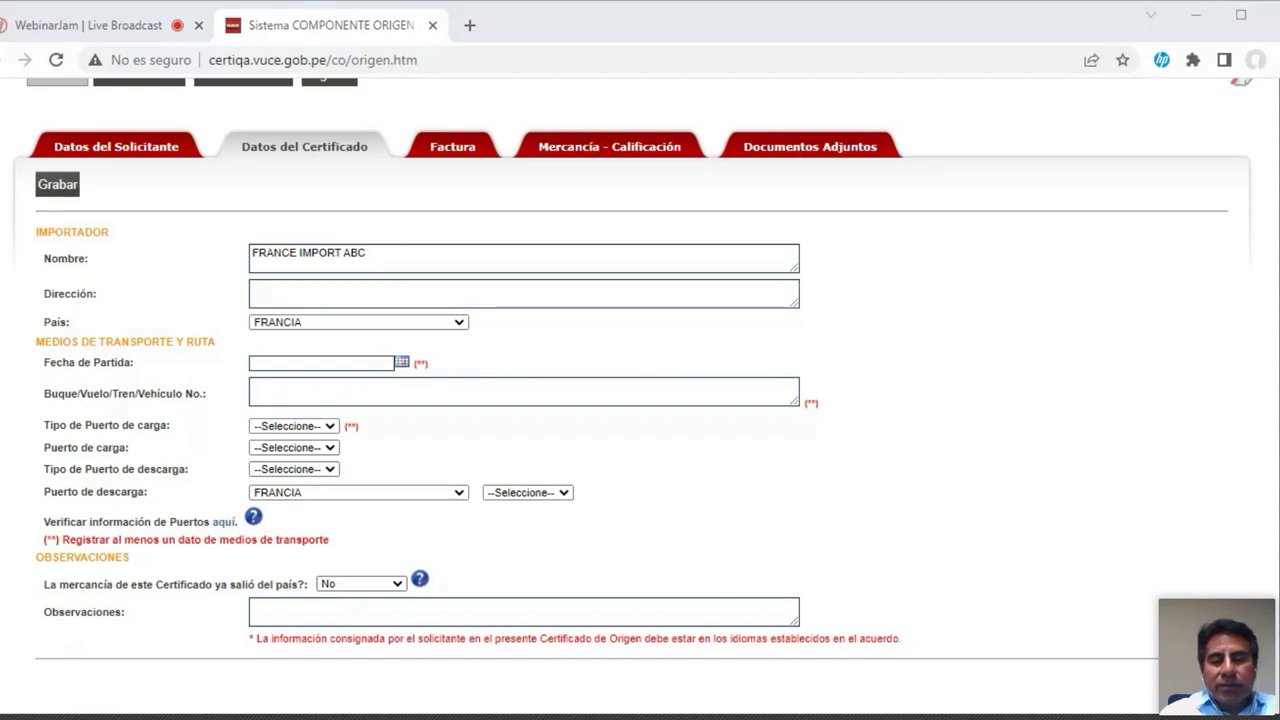
key(alt+Tab)
text(AV. LAS AMERICAS 1685, PARIS)
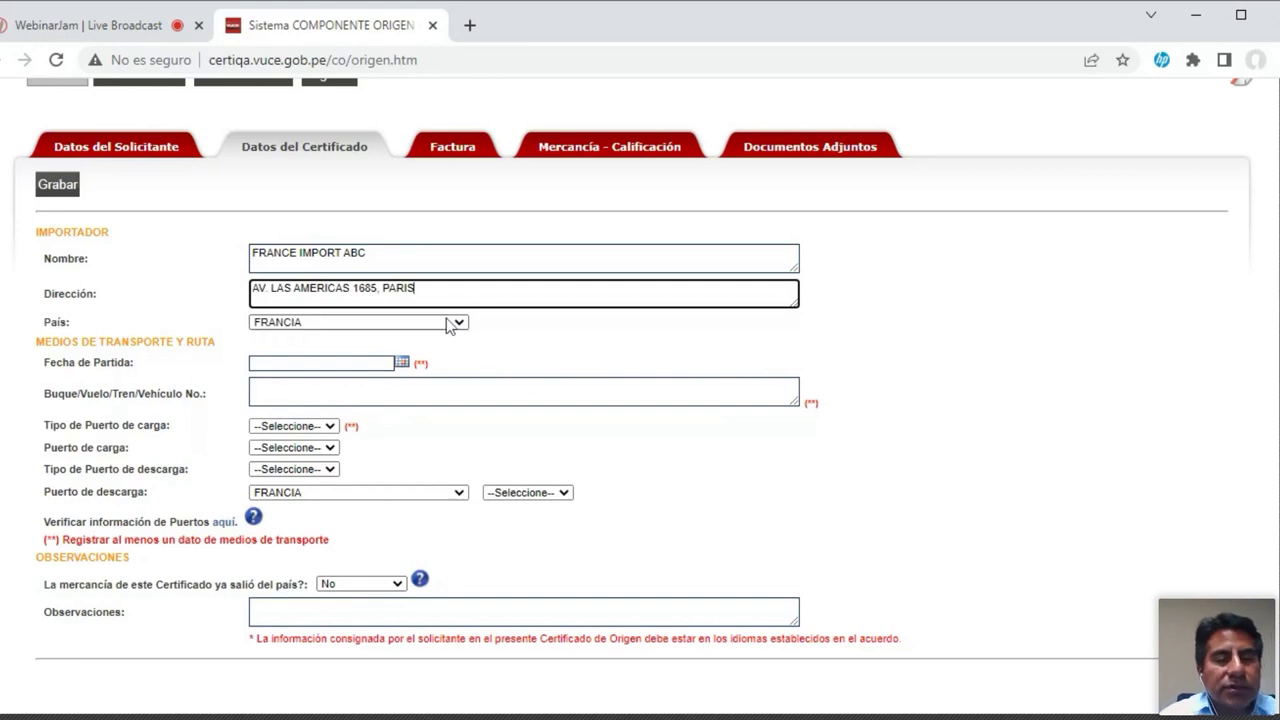
key(alt+Tab)
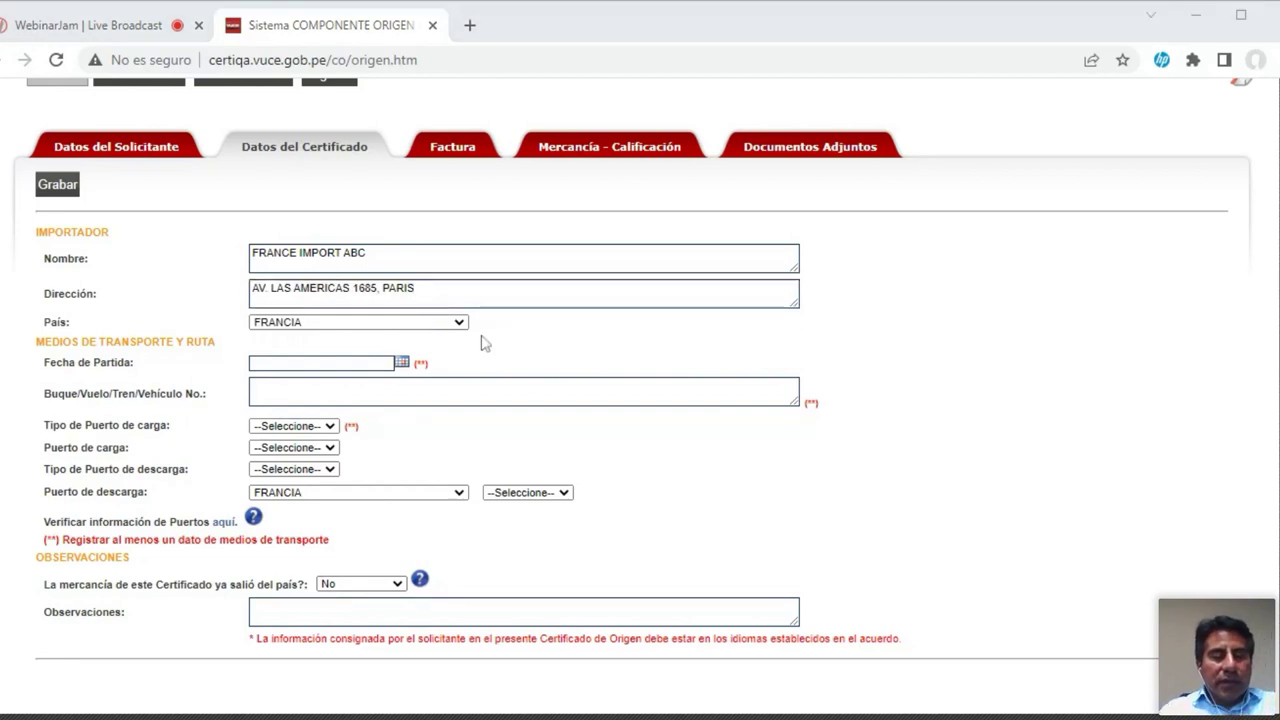
key(alt+Tab)
Set the departure date to 10/01/2023
click(401, 364)
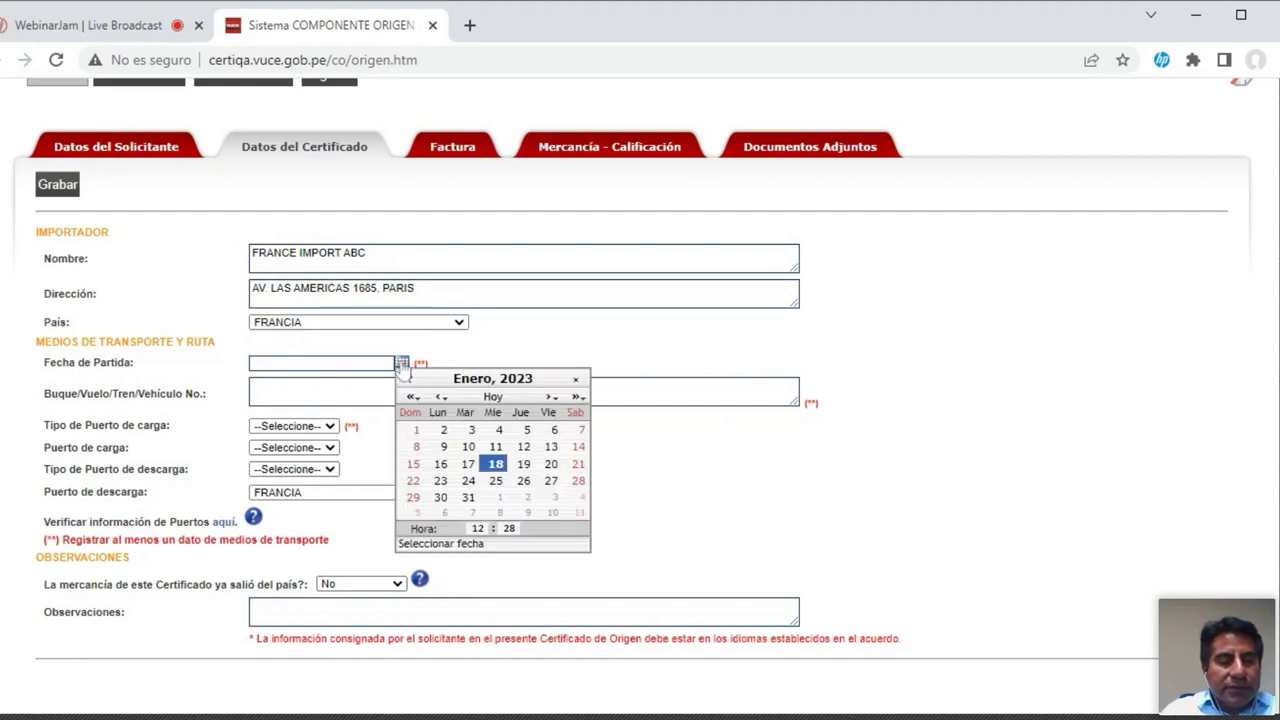
click(466, 452)
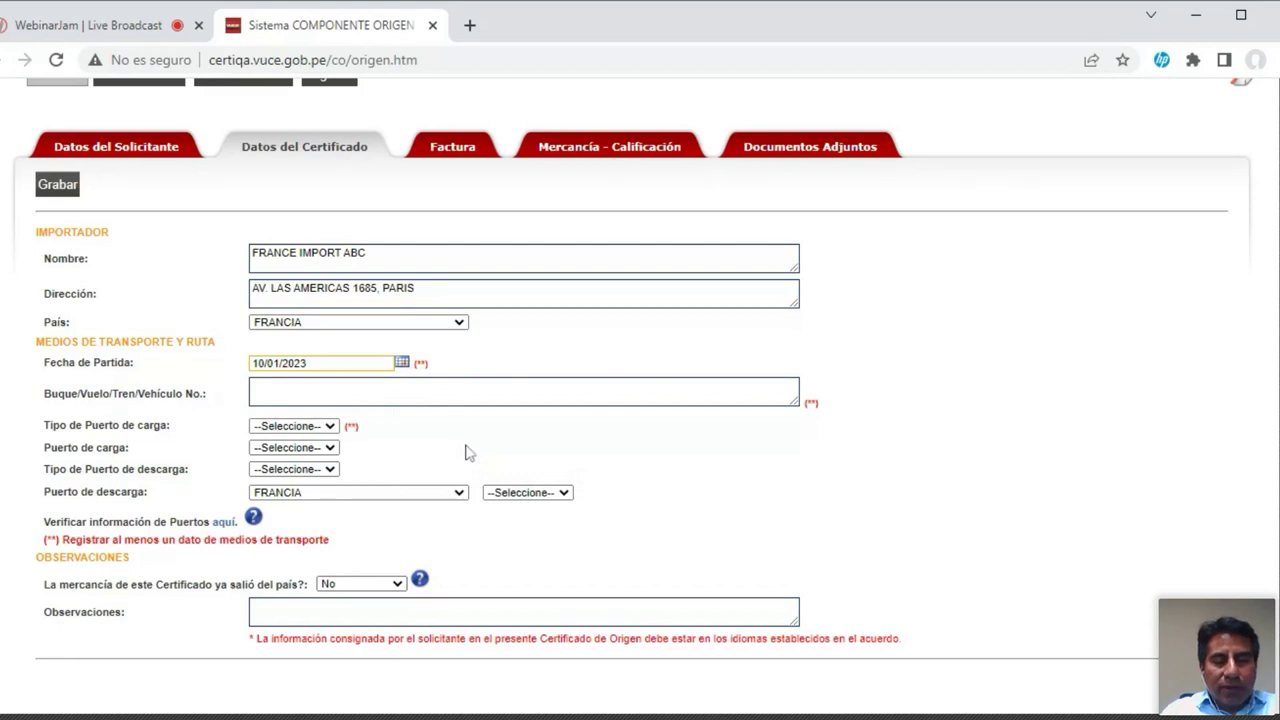
key(Tab)
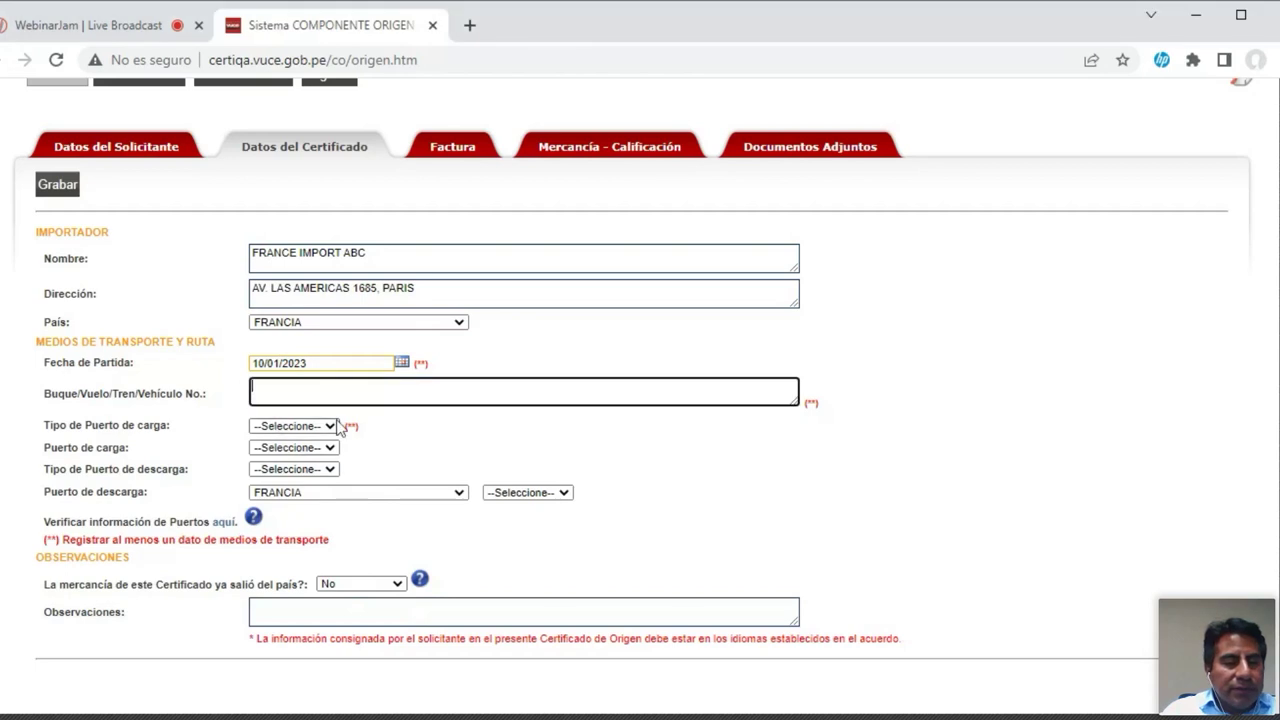
Set maritime loading port CALLAO and maritime discharge port LE HAVRE
click(310, 443)
click(328, 444)
click(367, 358)
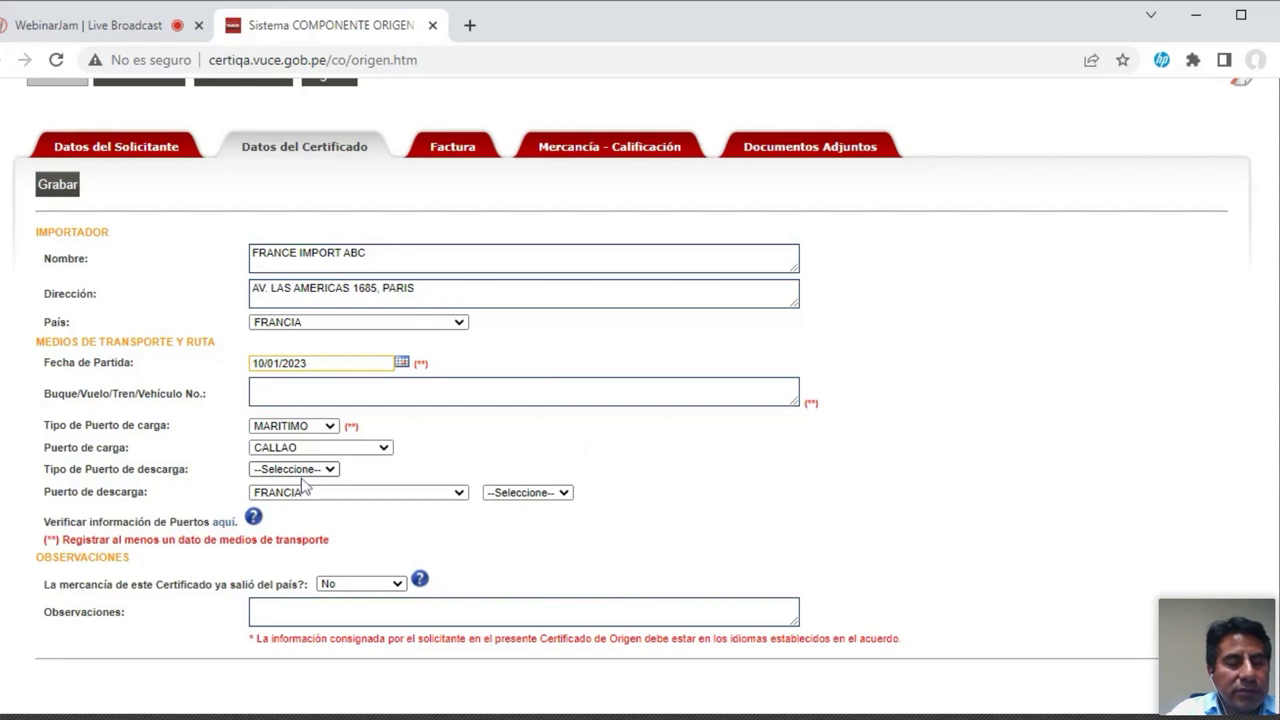
click(303, 483)
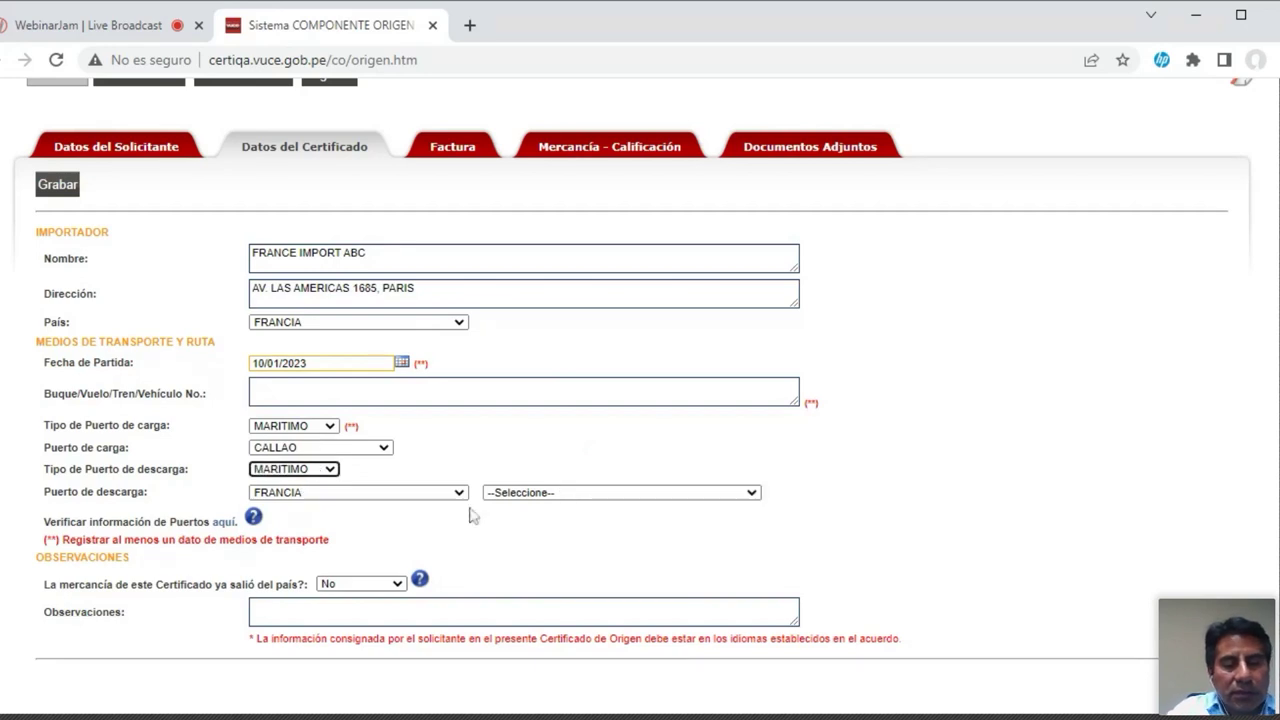
click(520, 494)
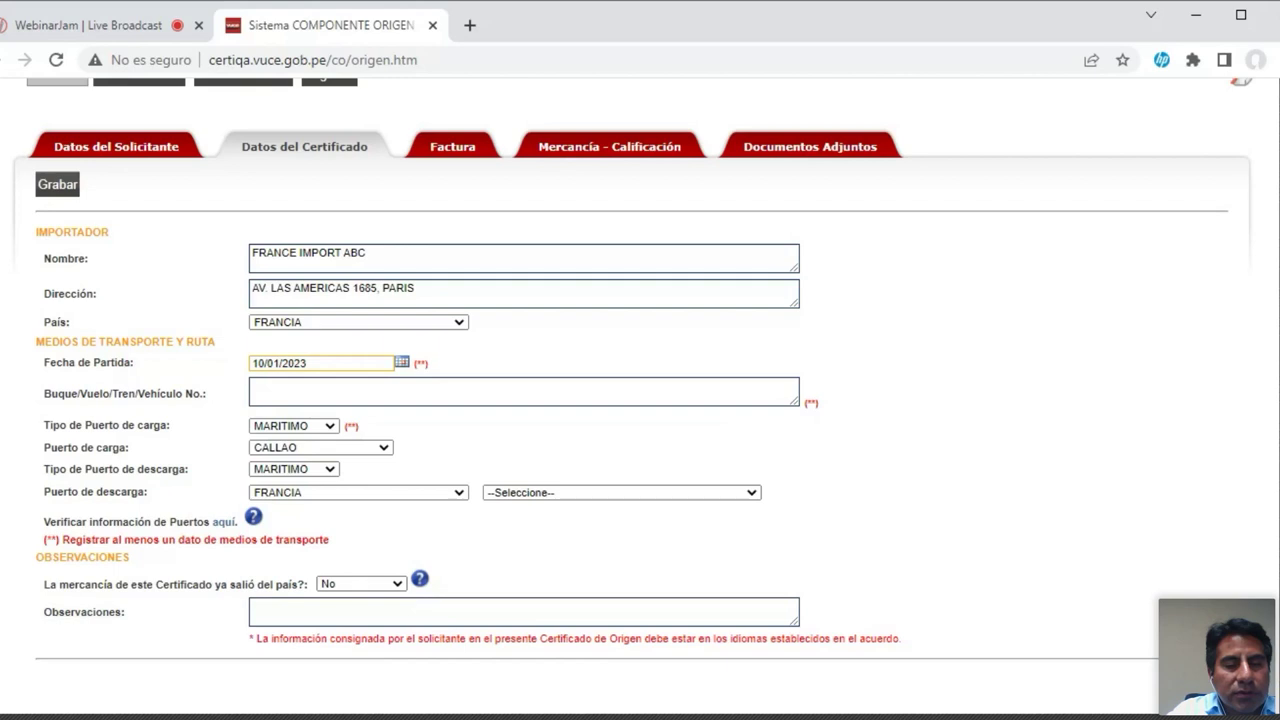
click(603, 488)
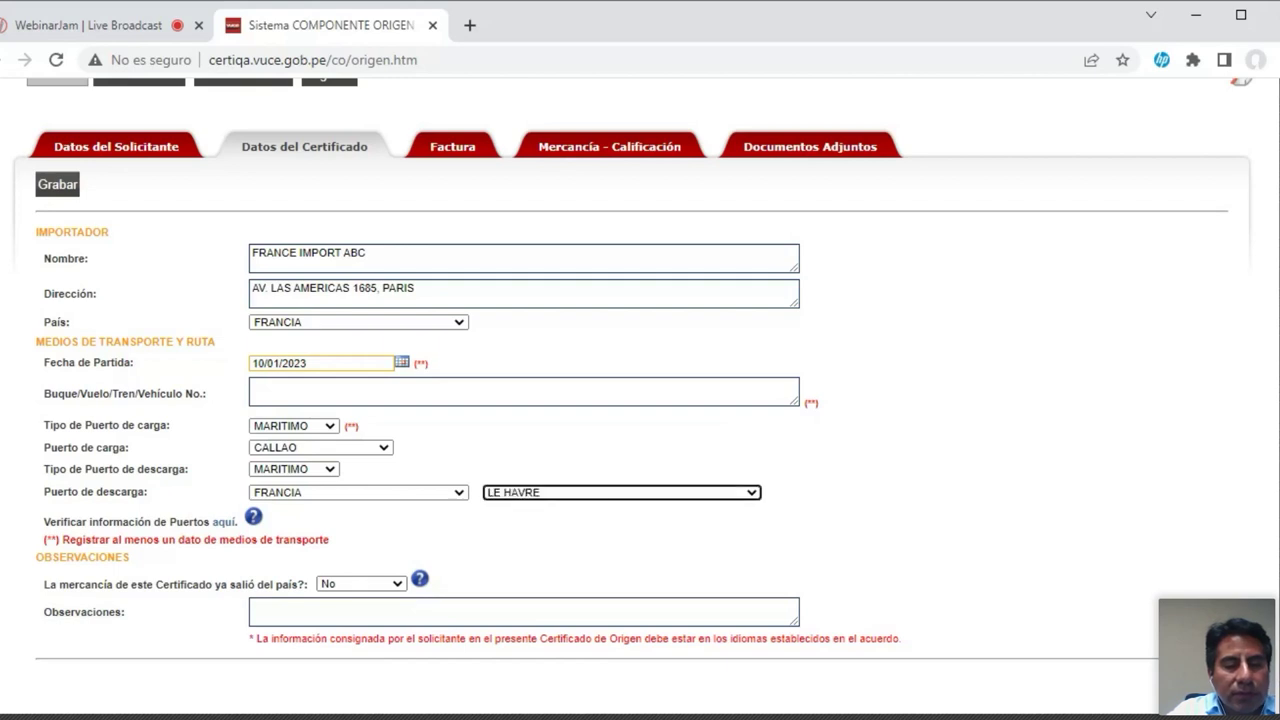
click(582, 539)
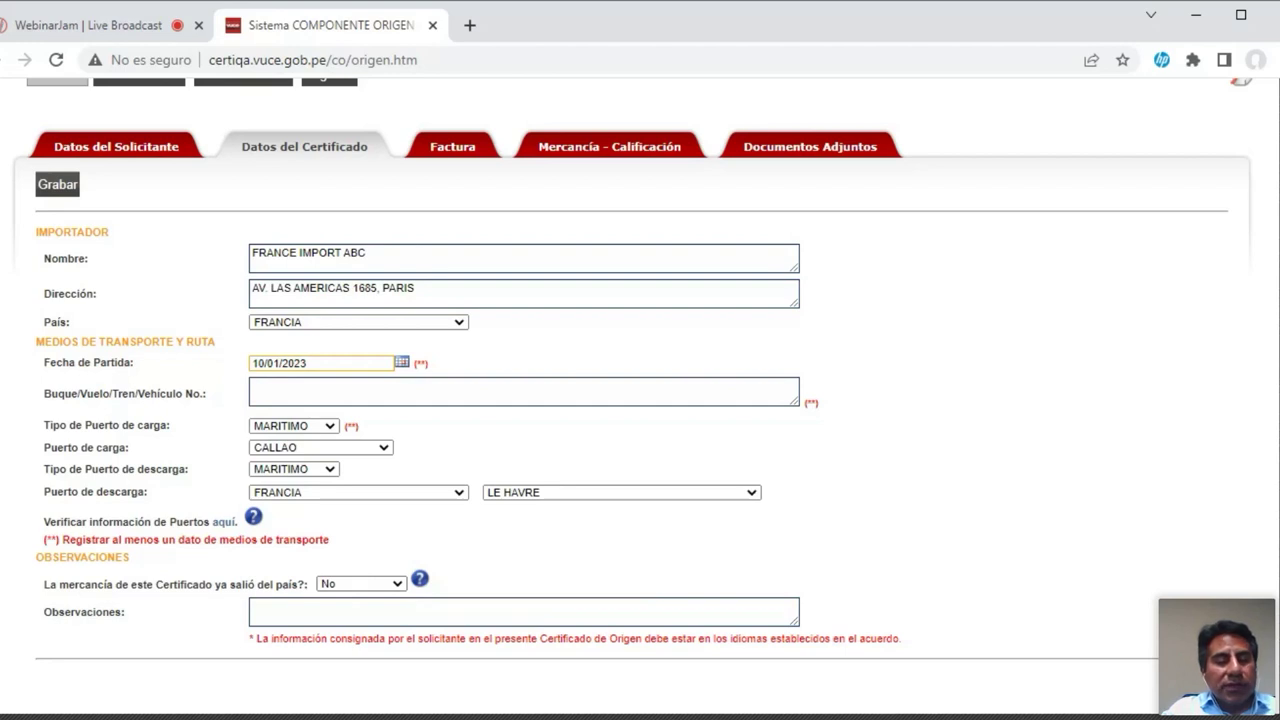
Mark the goods as already shipped (Sí) and save the certificate data
scroll(551, 537, down, 1)
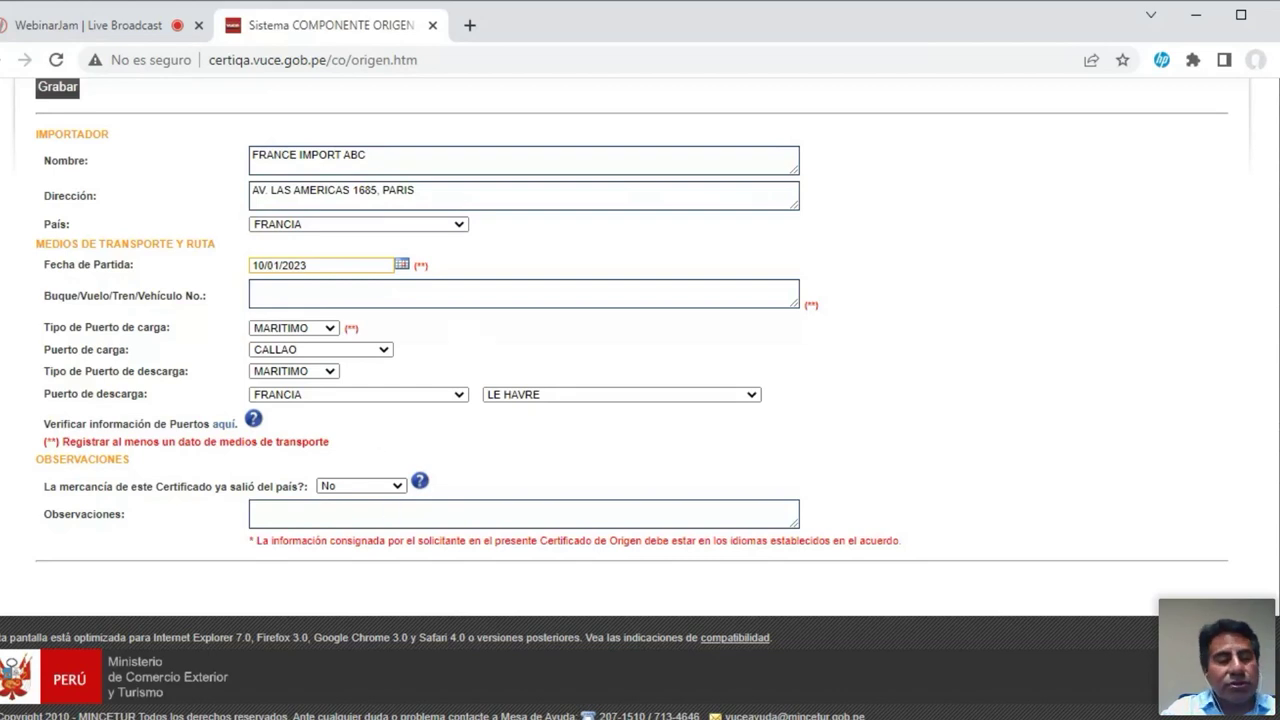
click(379, 506)
scroll(100, 363, up, 2)
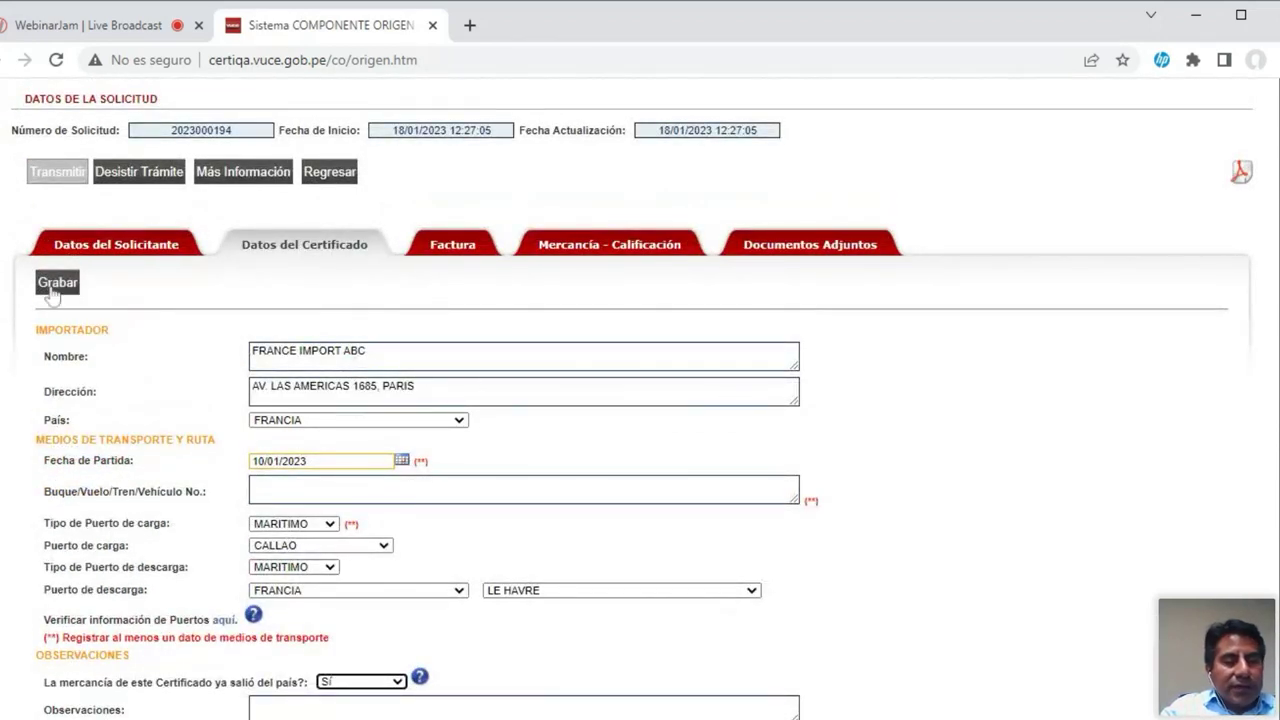
click(52, 286)
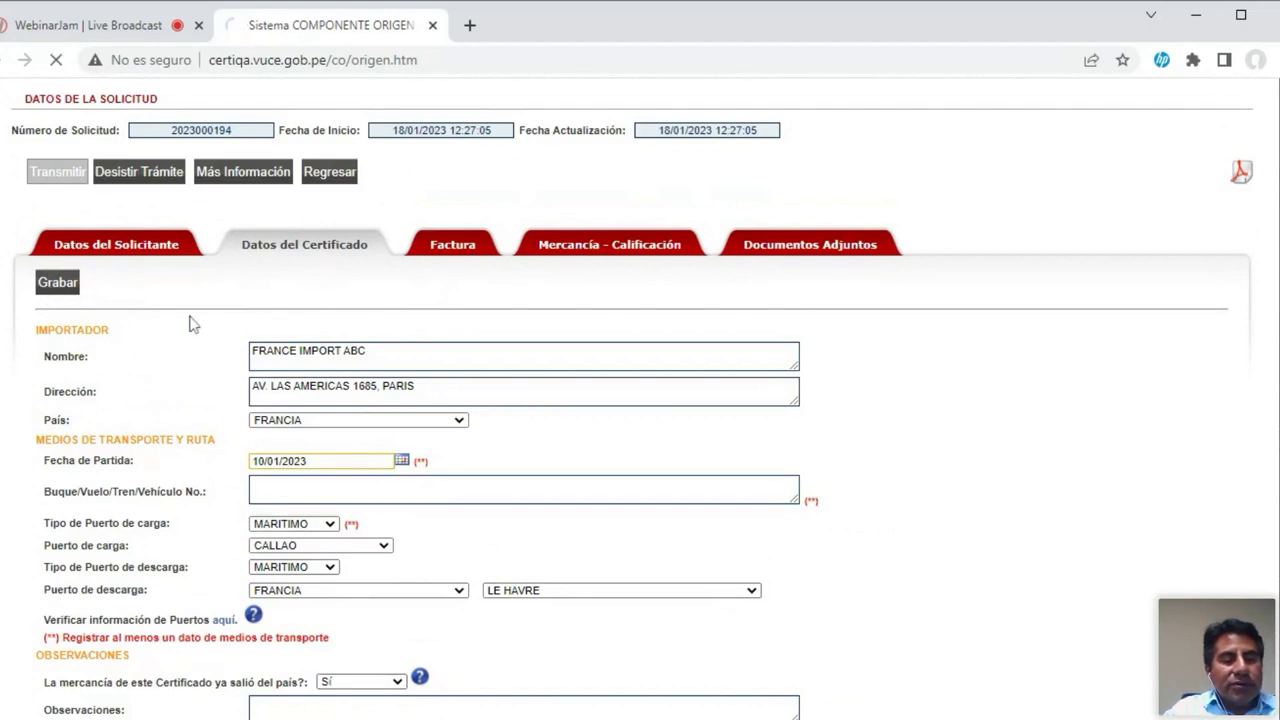
scroll(466, 343, down, 5)
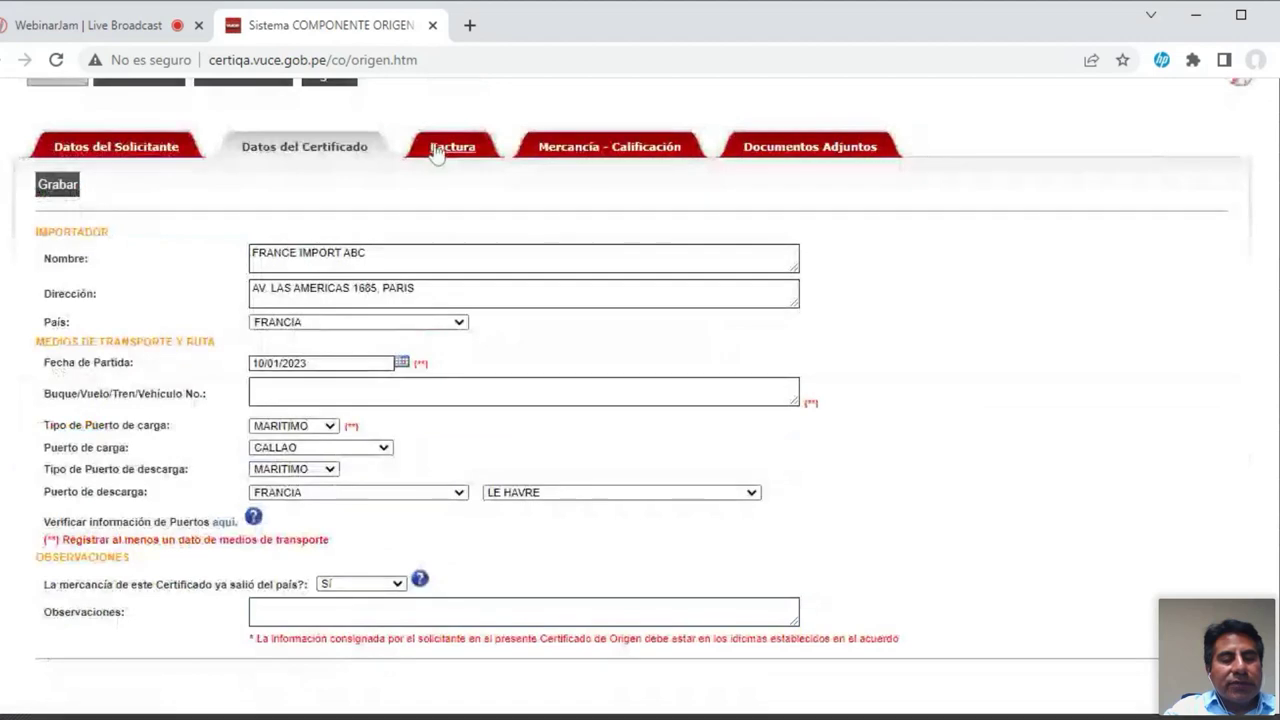
Add a new invoice with its number and date 09/01/2023
click(440, 150)
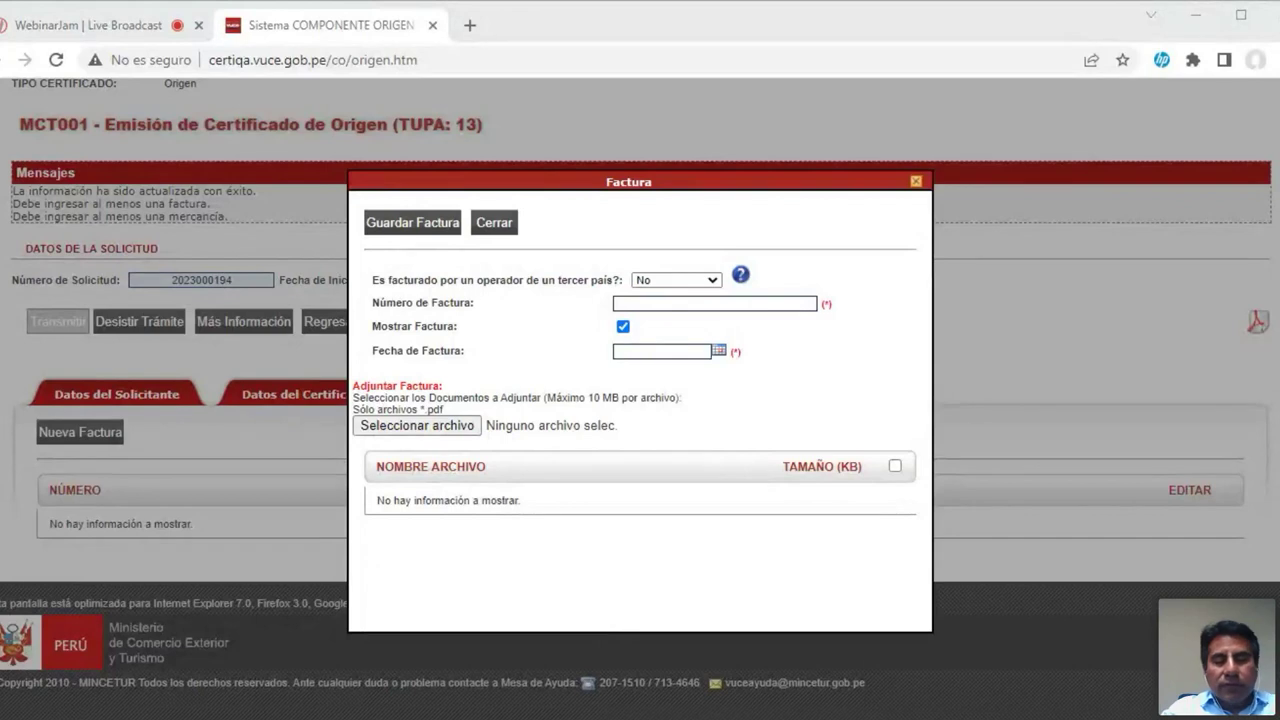
click(715, 303)
text(F001-0259)
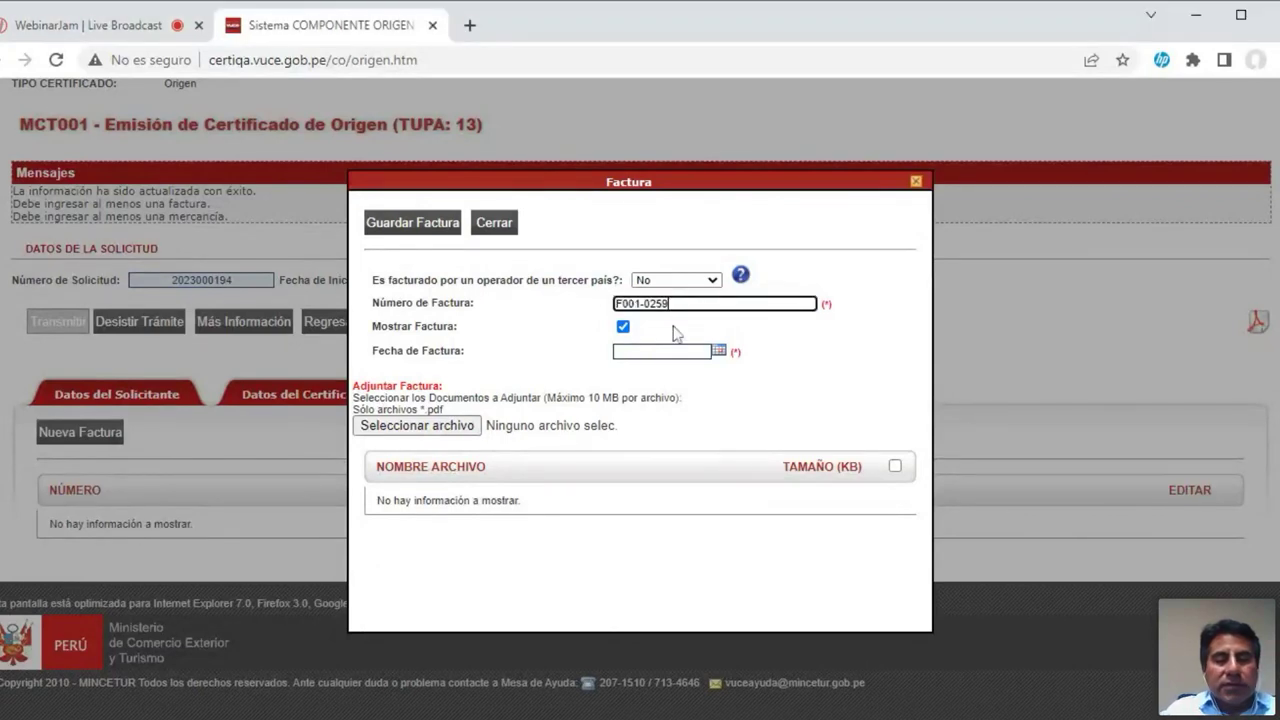
click(718, 353)
click(718, 353)
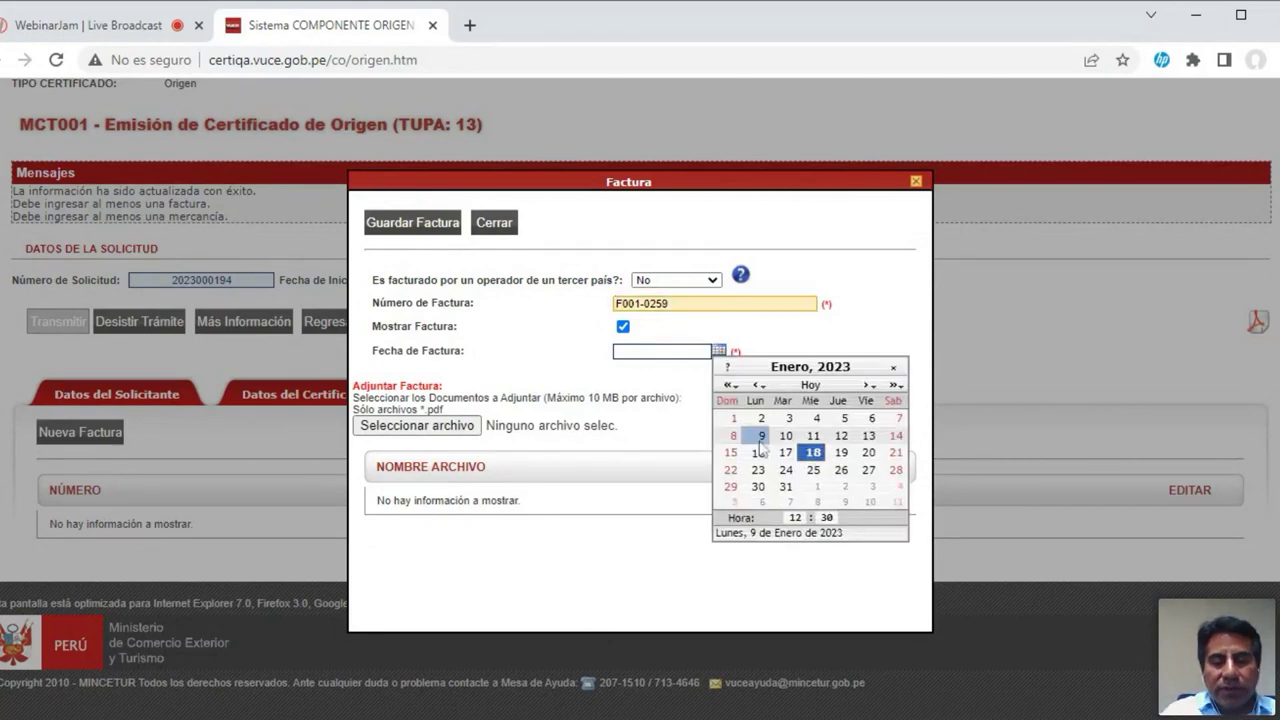
click(761, 437)
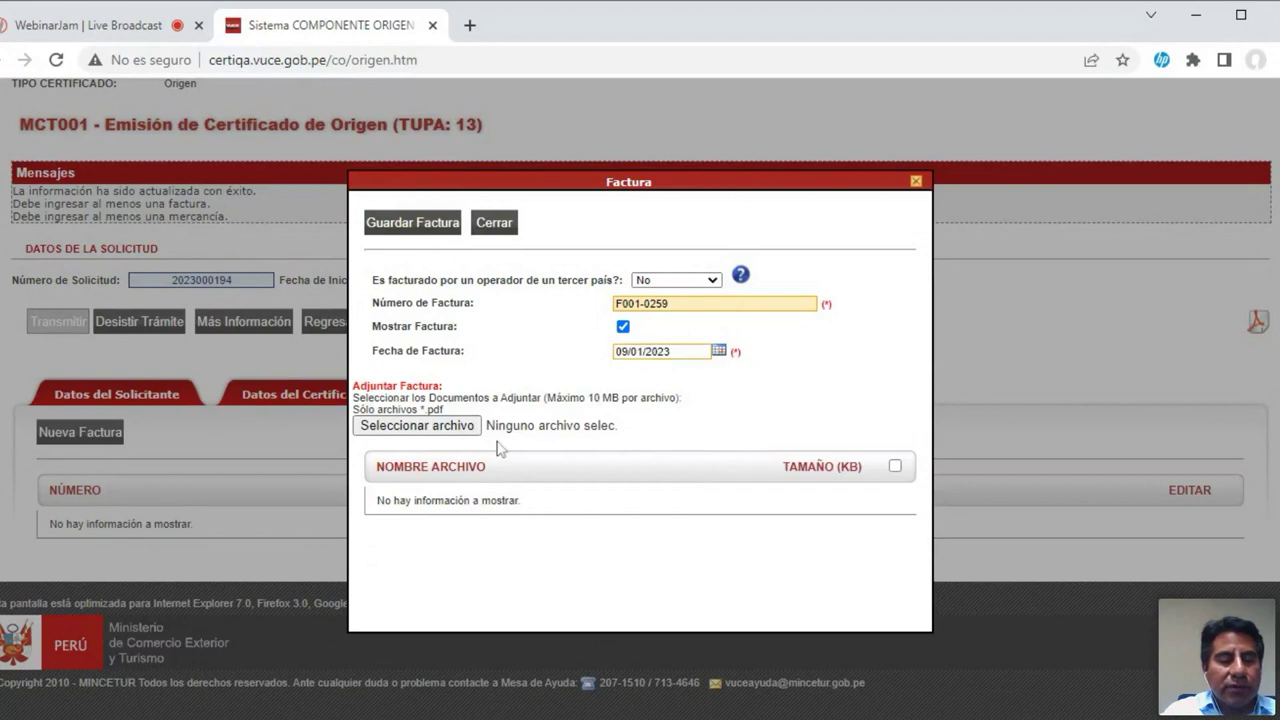
Attach FACTURA PROCESOS.pdf, save the invoice and close the invoice window
click(420, 428)
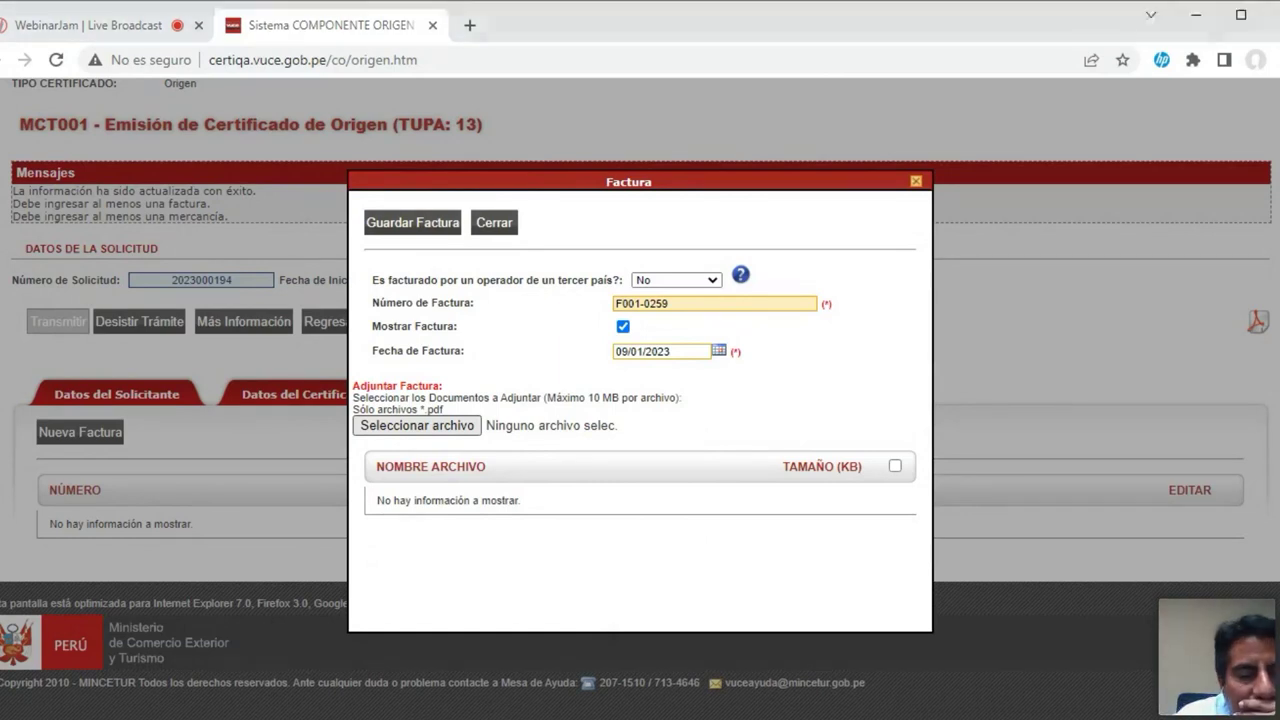
key(Return)
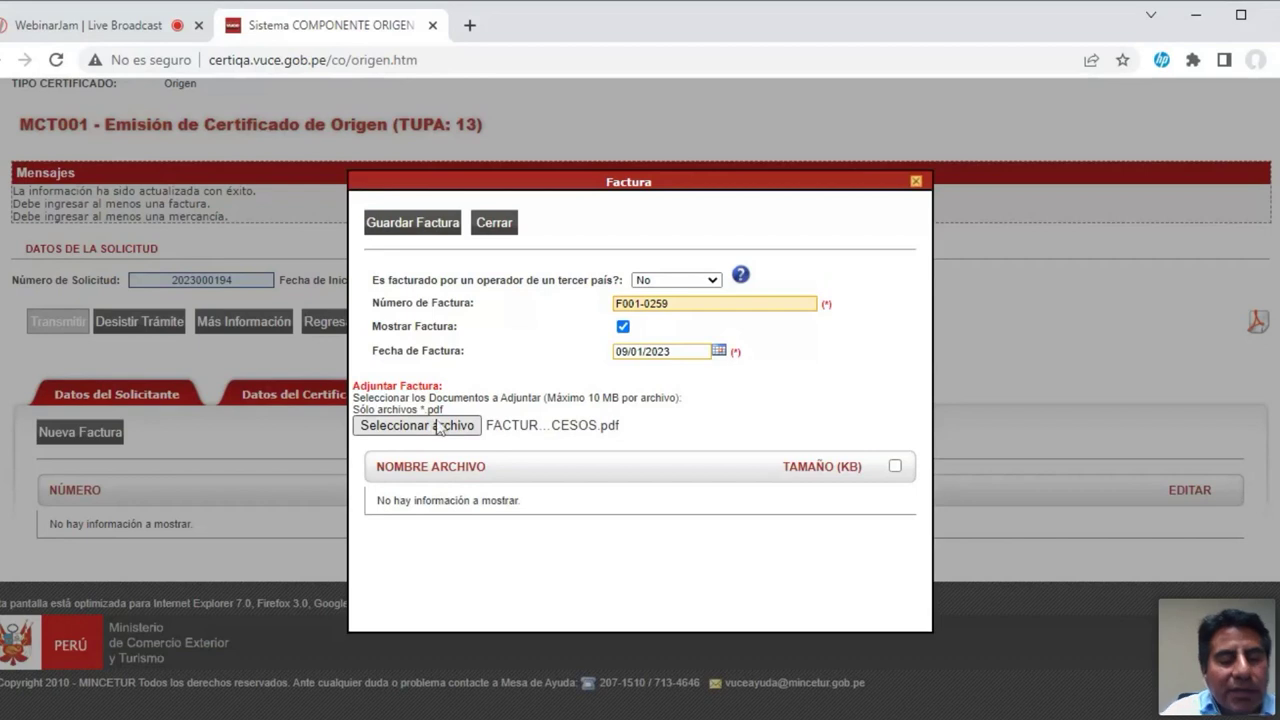
click(395, 236)
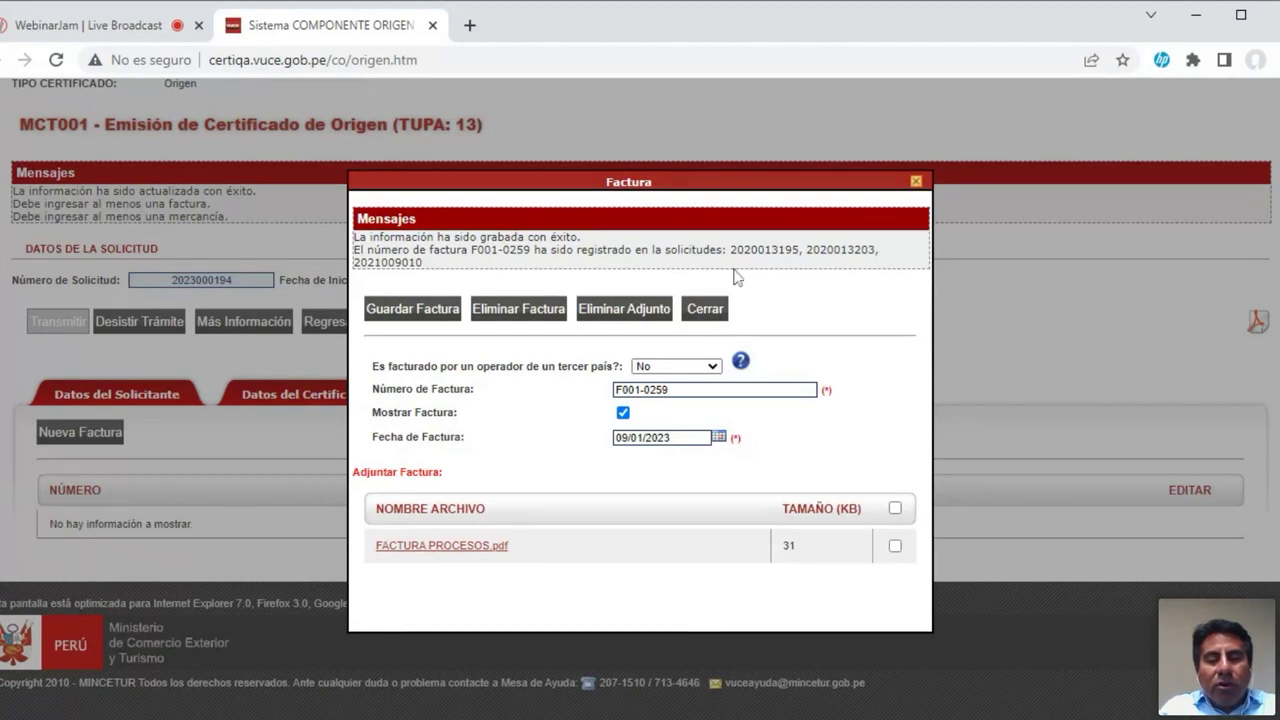
drag(730, 249, 863, 268)
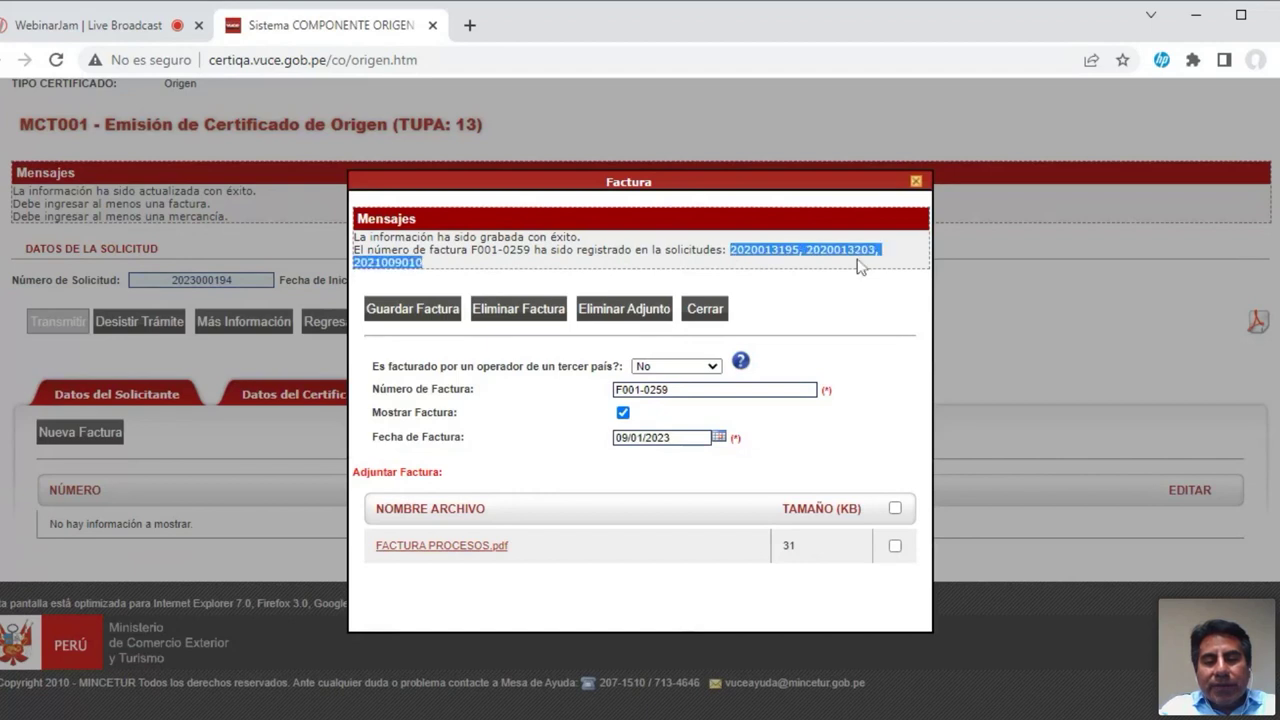
click(740, 262)
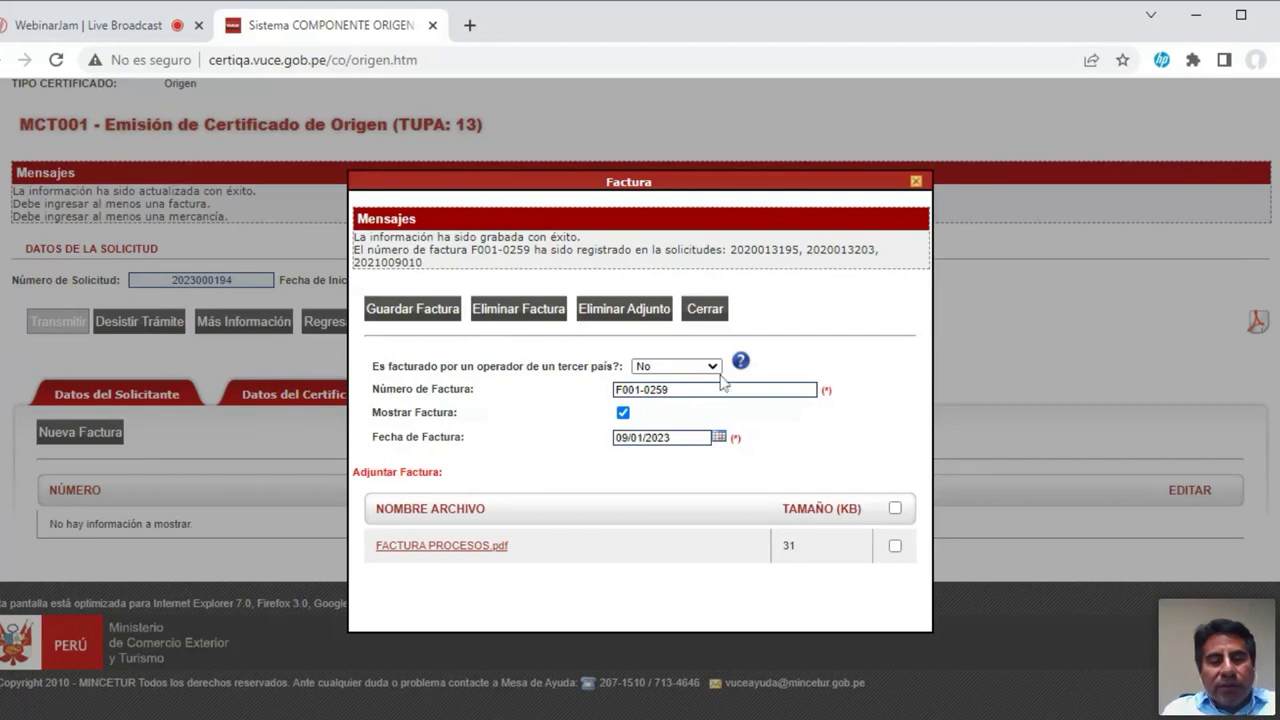
click(702, 312)
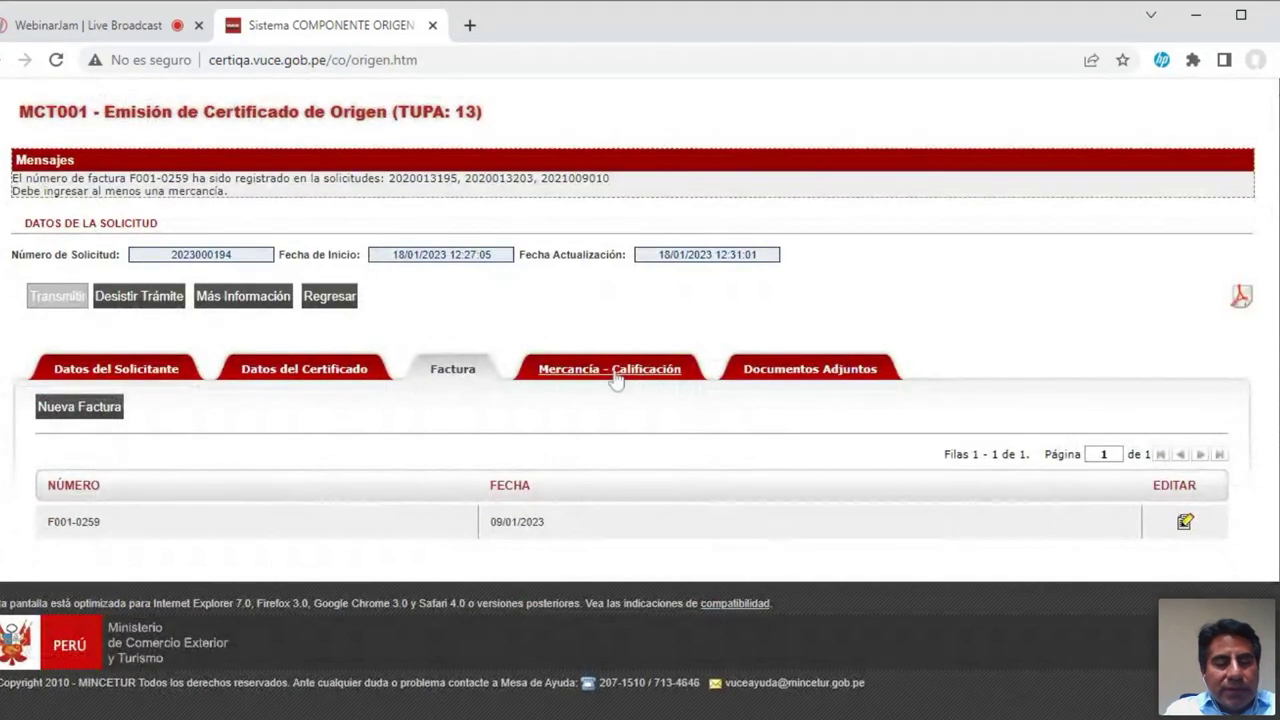
Add a new goods item from the existing CACAO EN POLVO origin declaration dated 18/01/2023
click(615, 378)
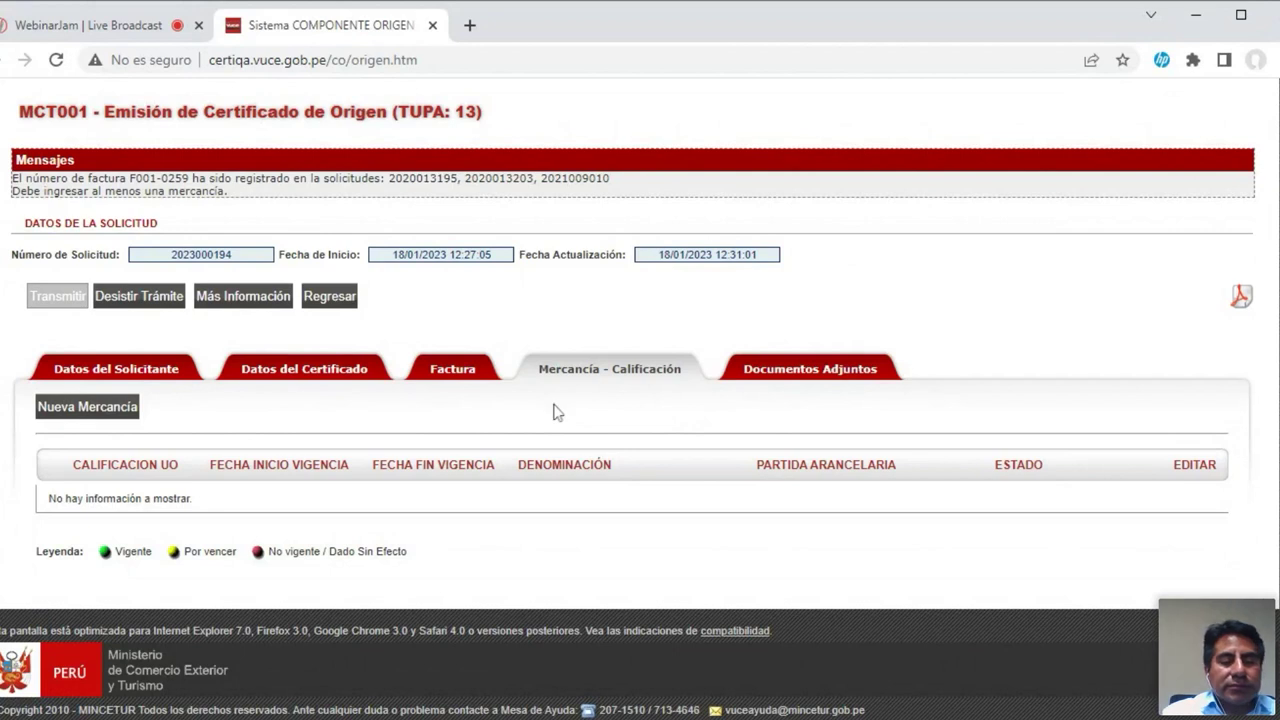
click(104, 412)
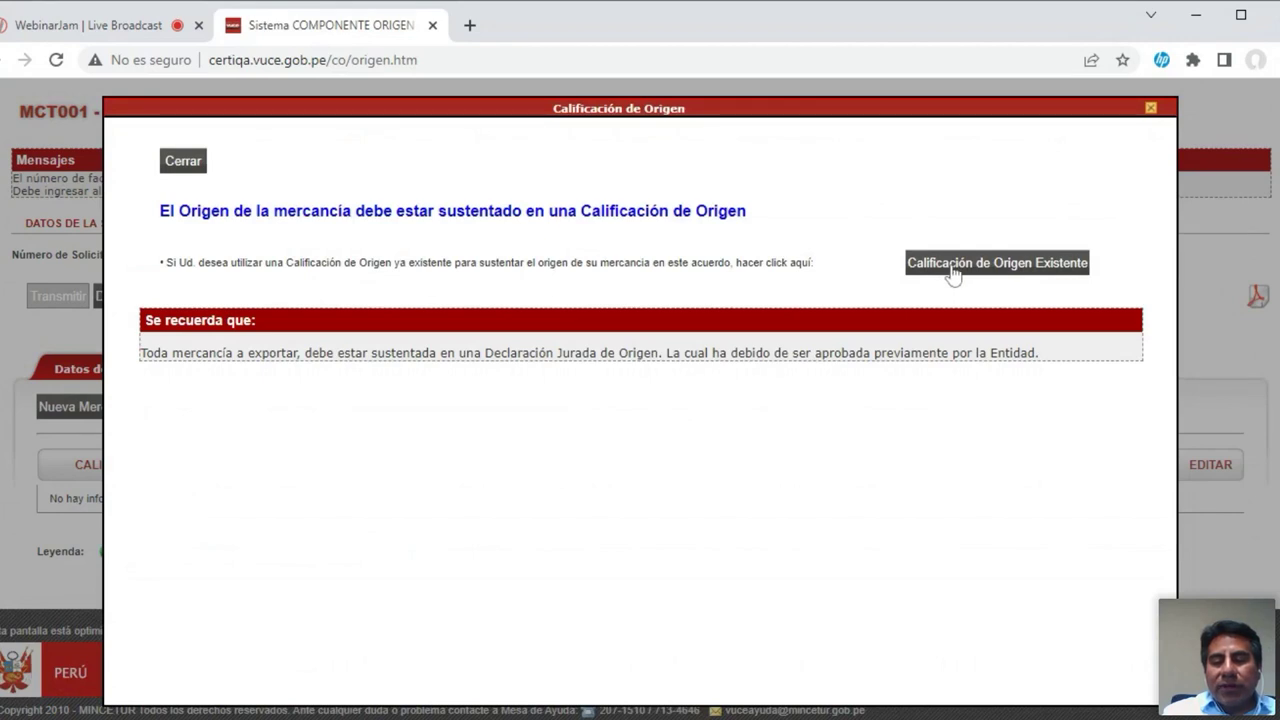
click(951, 272)
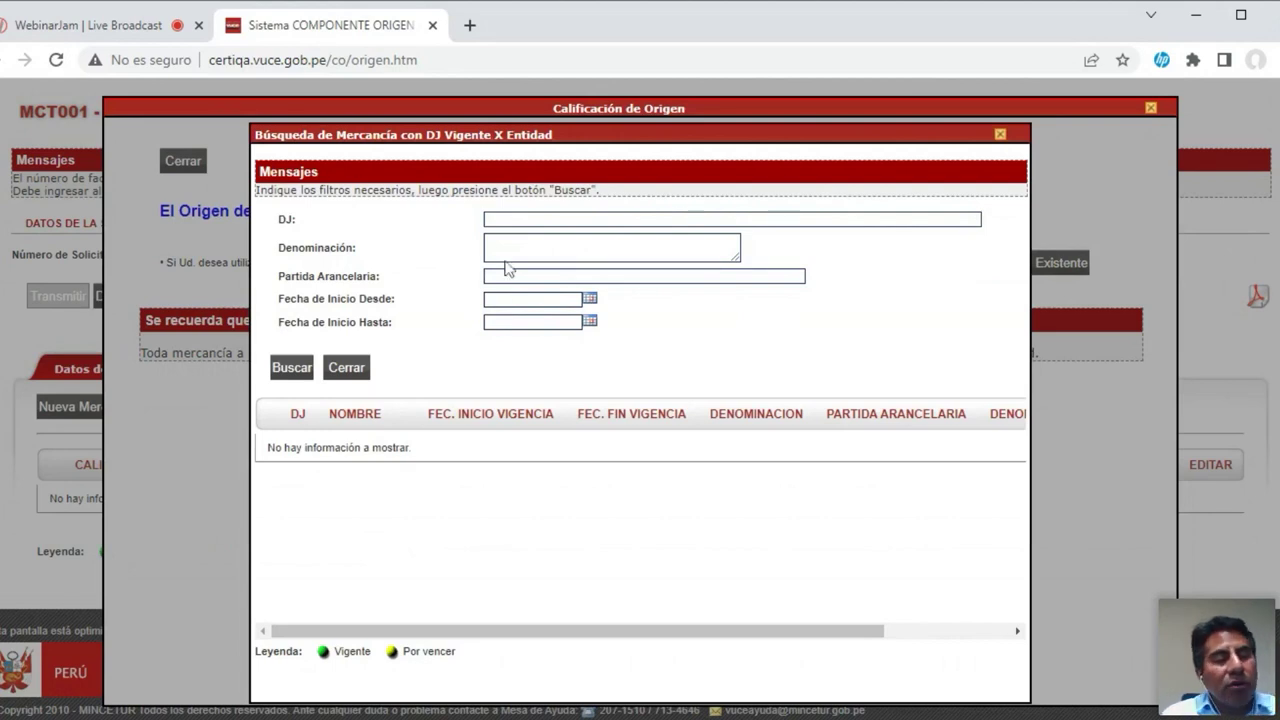
click(296, 367)
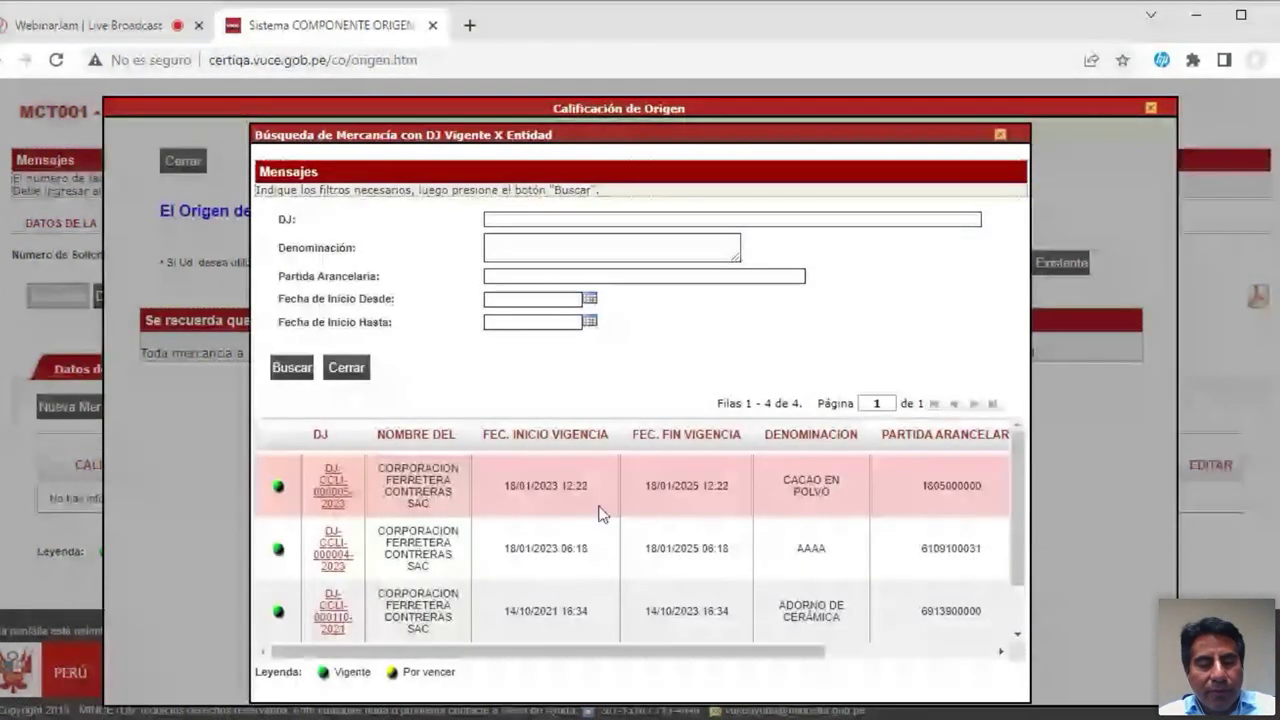
scroll(600, 510, down, 2)
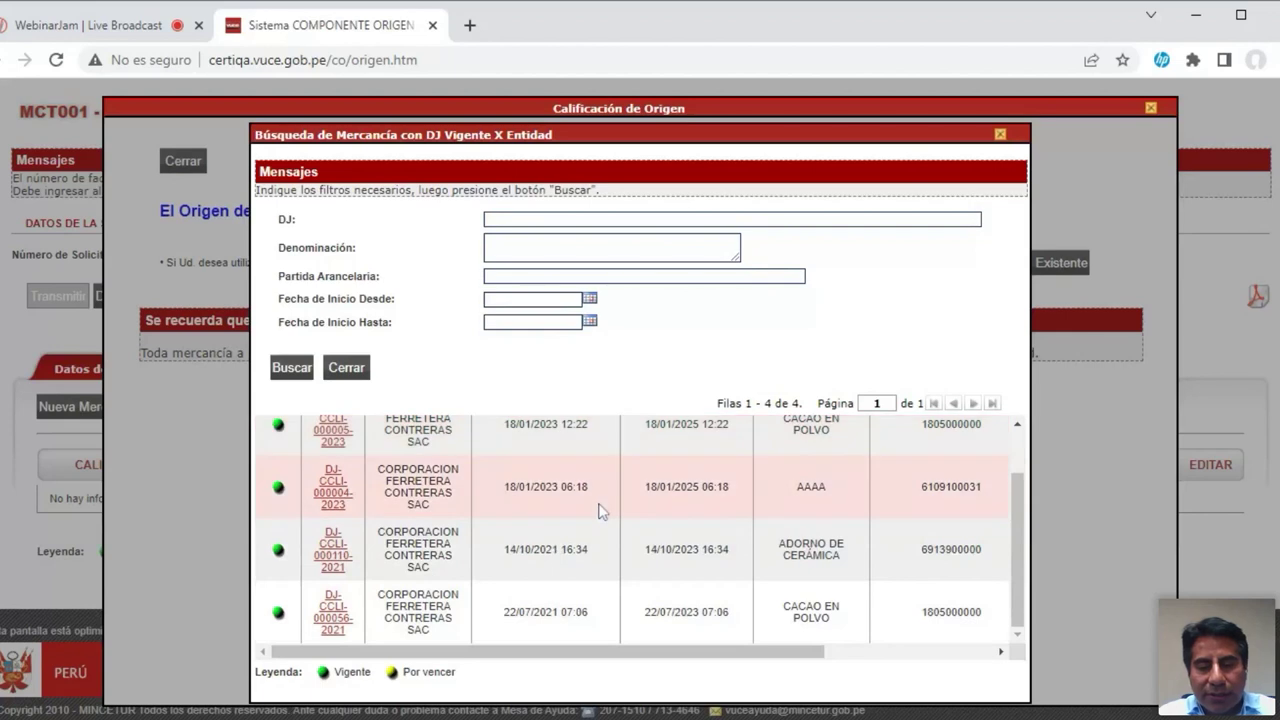
scroll(600, 511, up, 2)
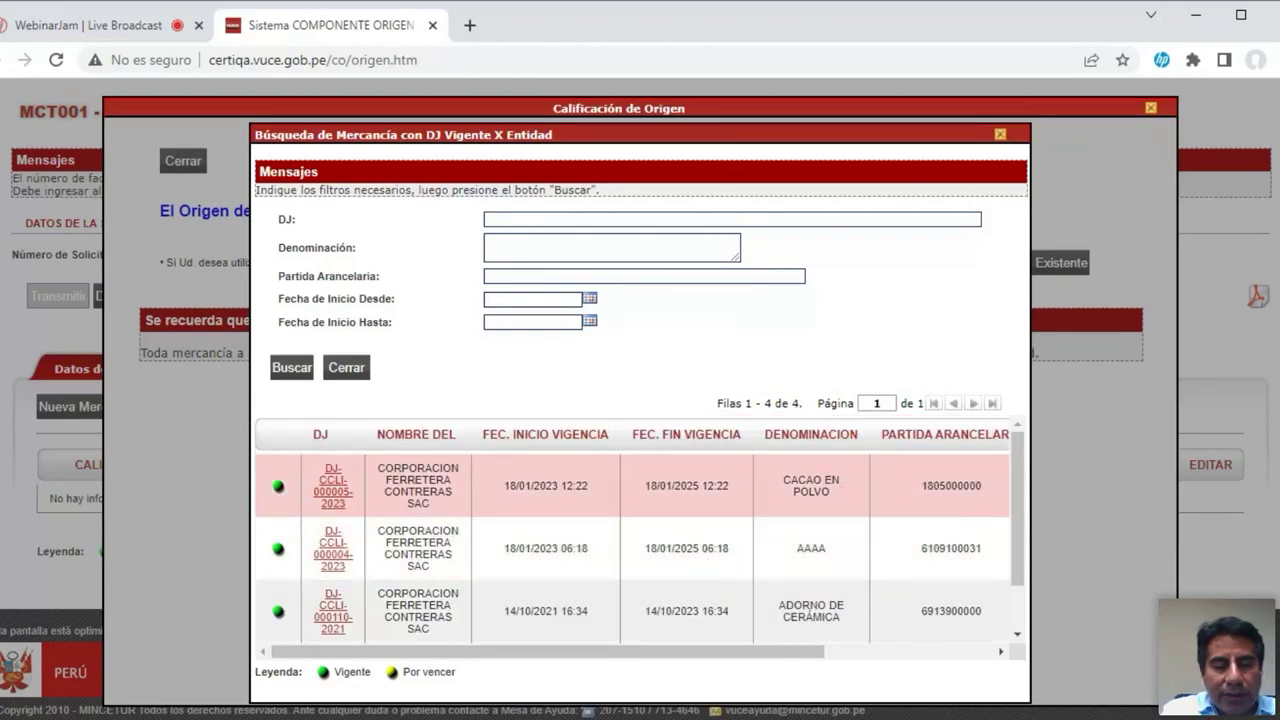
click(333, 493)
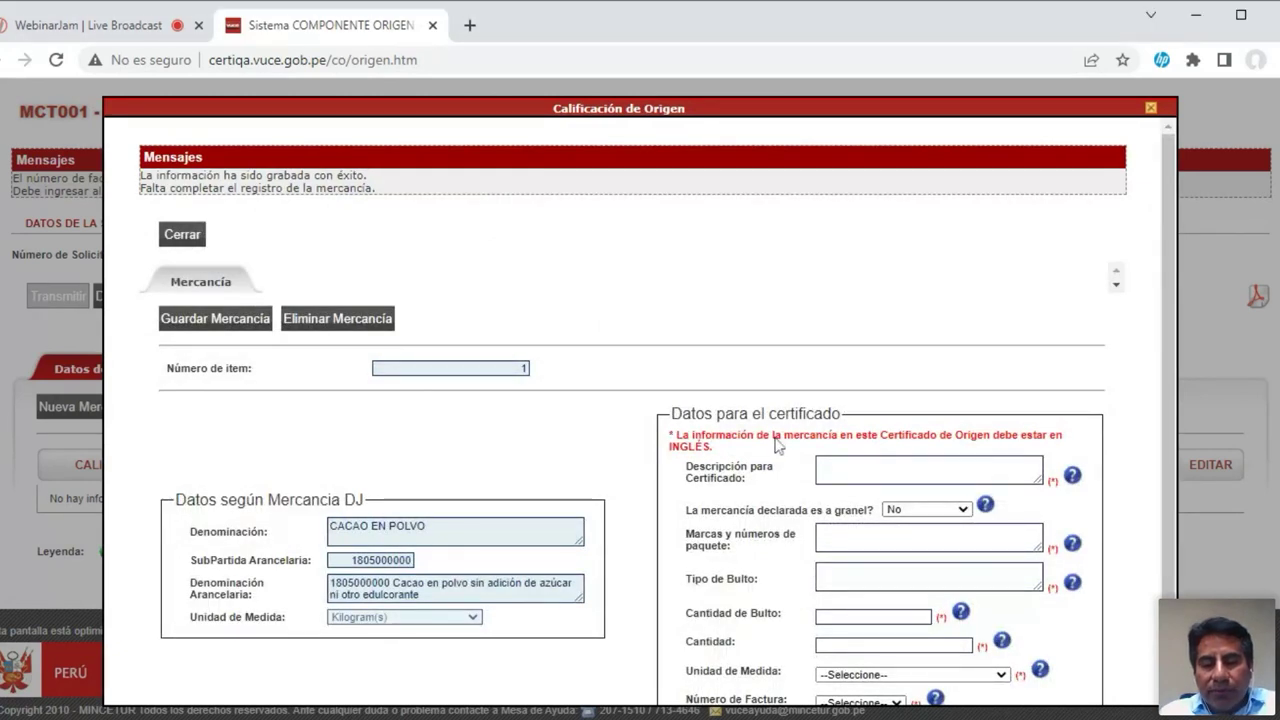
Enter COCOA POWDER as the item's certificate description
click(880, 470)
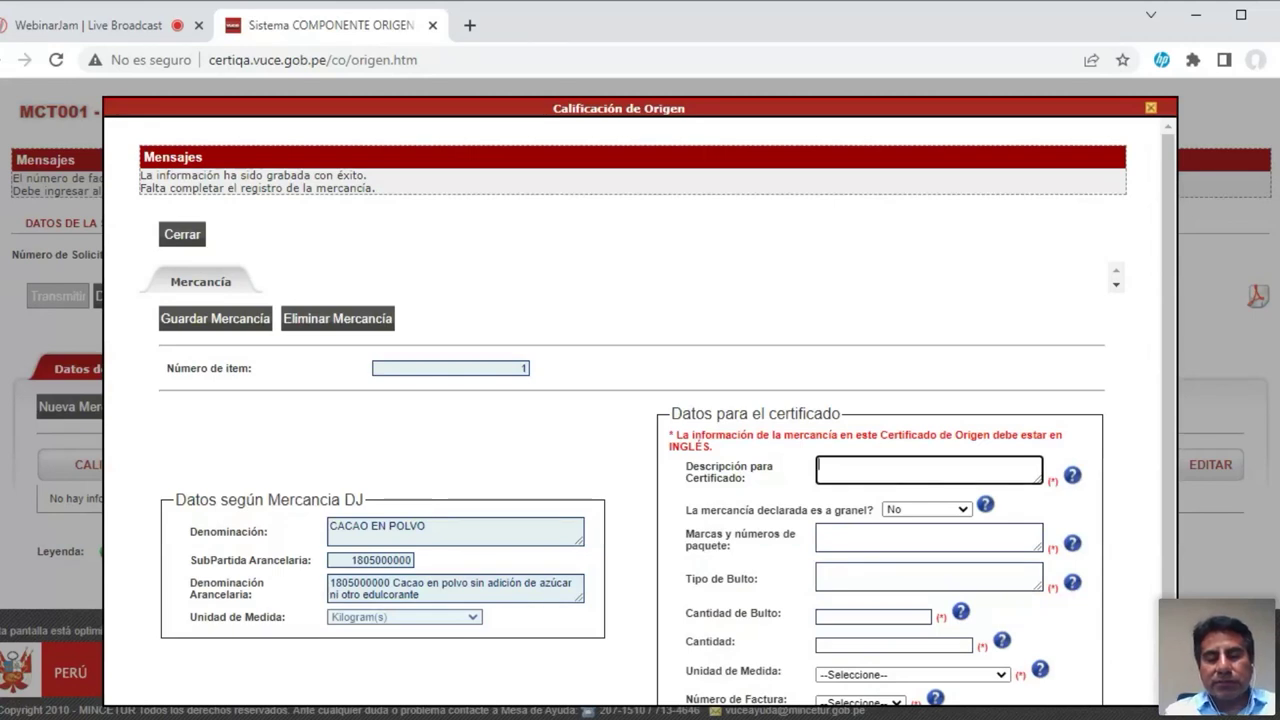
text(COCOA PU)
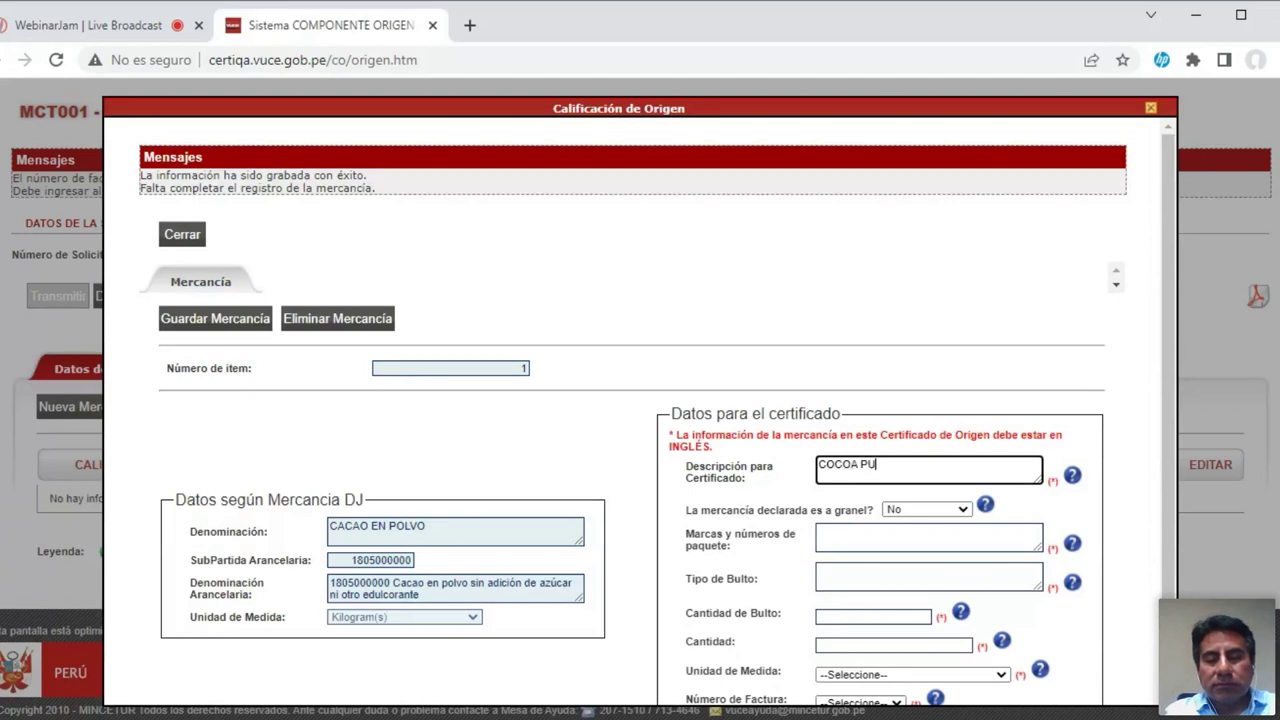
key(BackSpace)
text(OWDER)
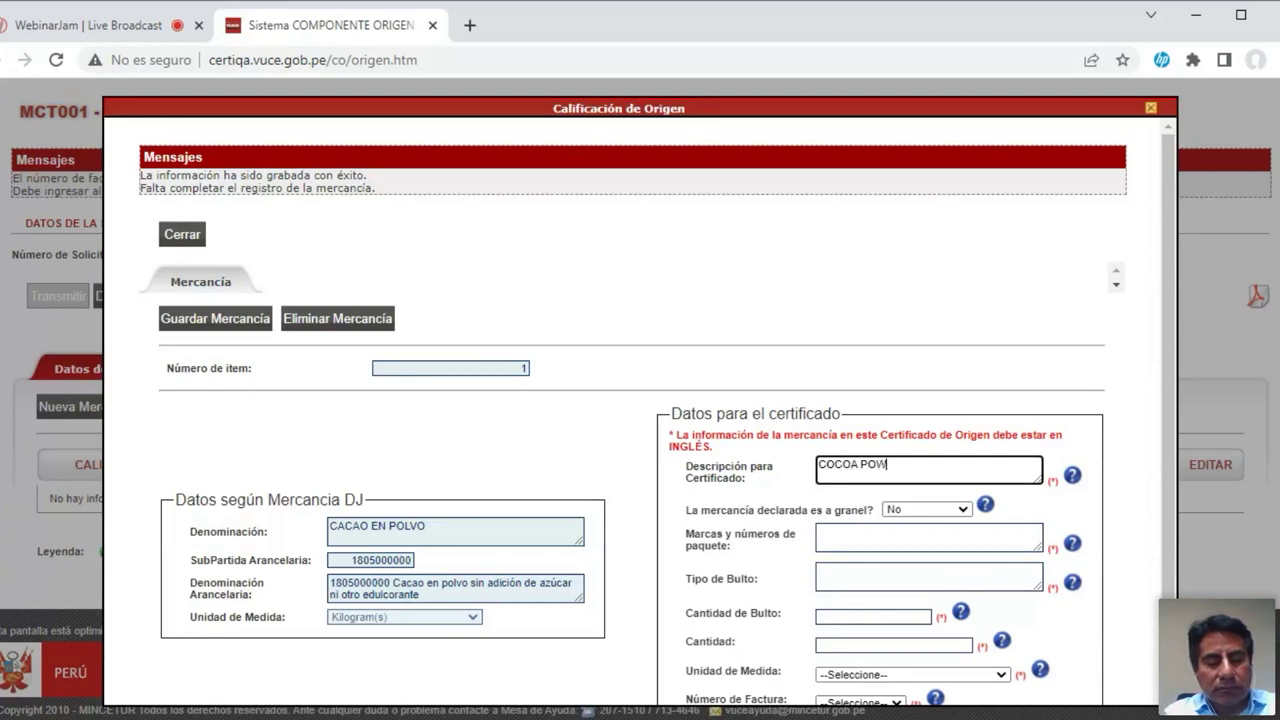
click(900, 537)
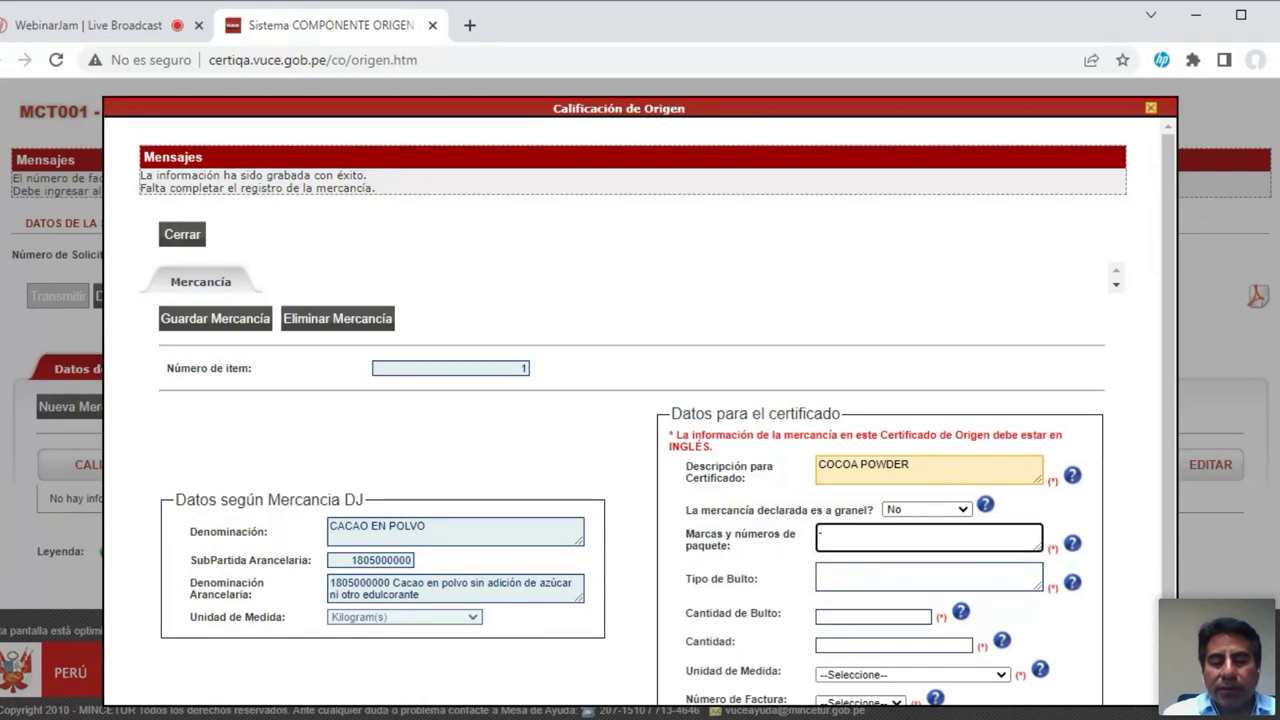
key(Tab)
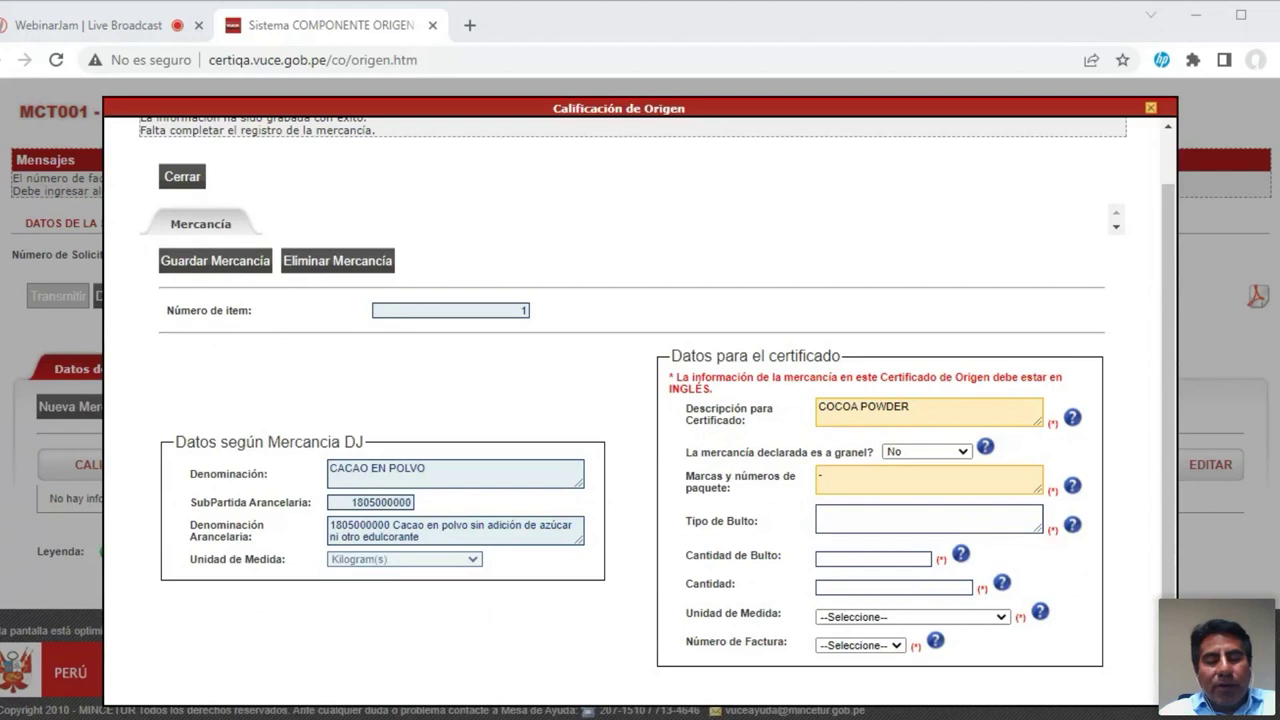
Set package type BOXES X 5 KG and package count 500
click(643, 606)
text(BOXES)
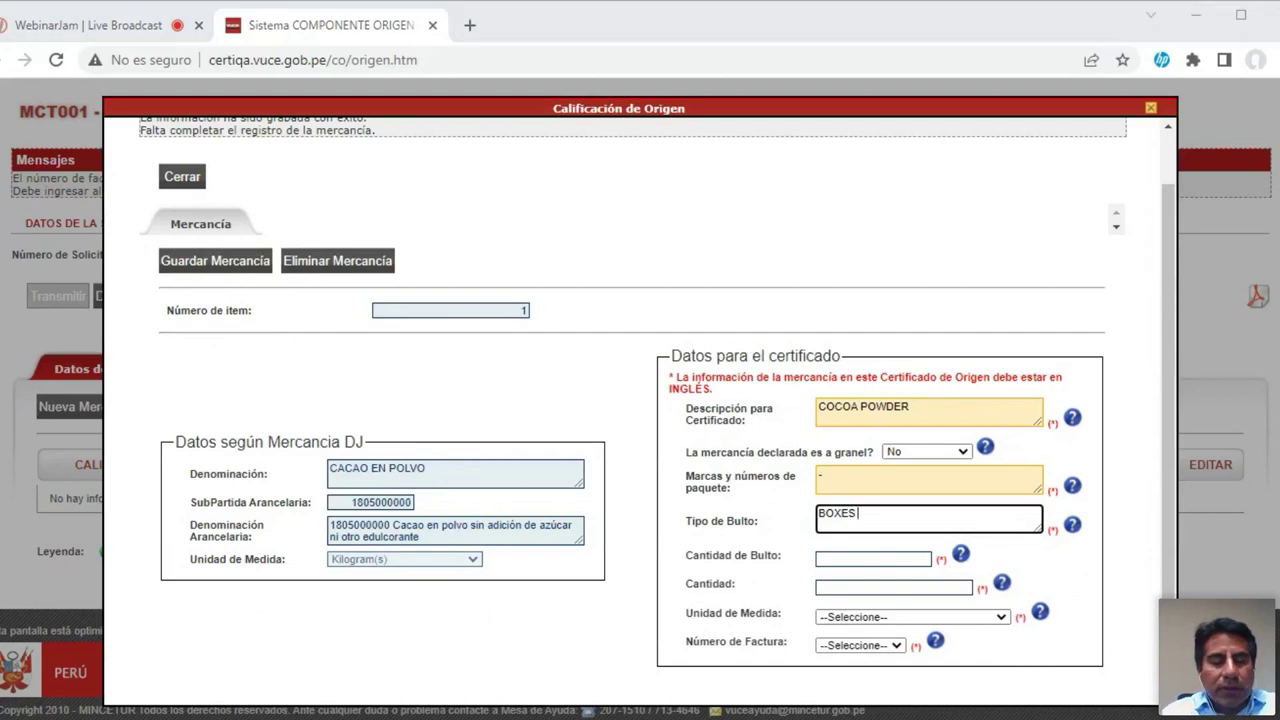
text( X)
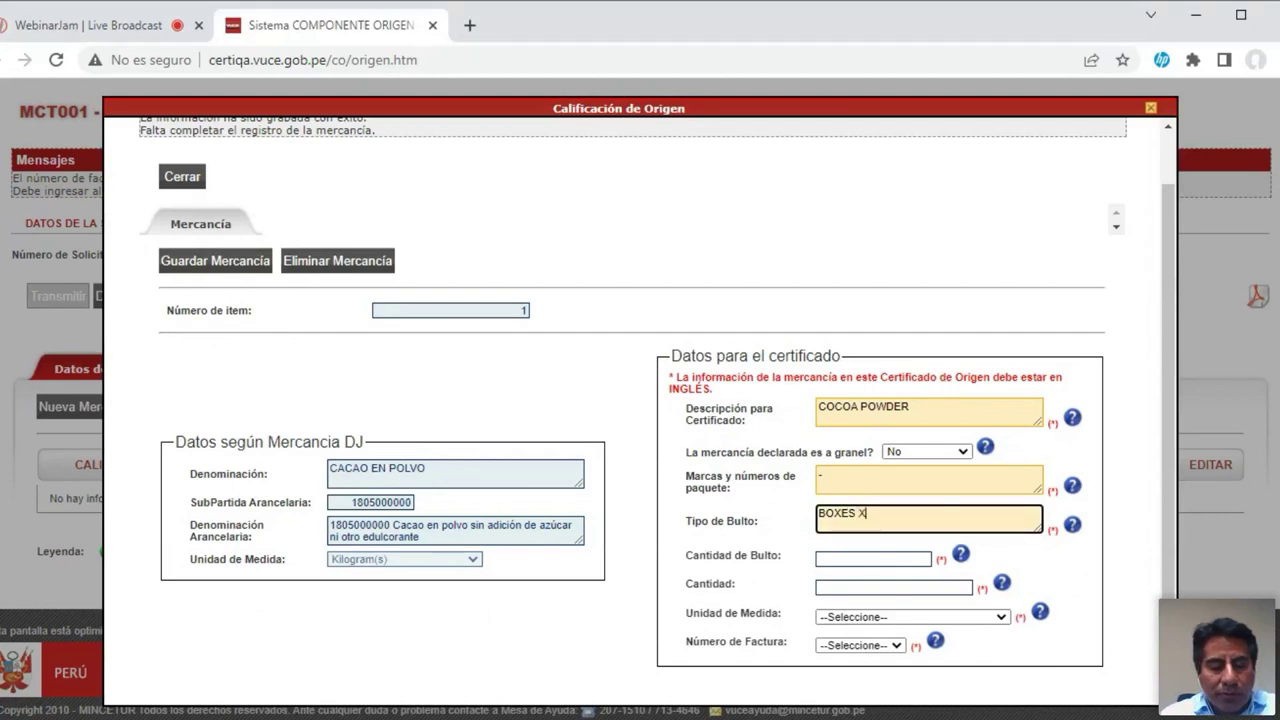
text( 5)
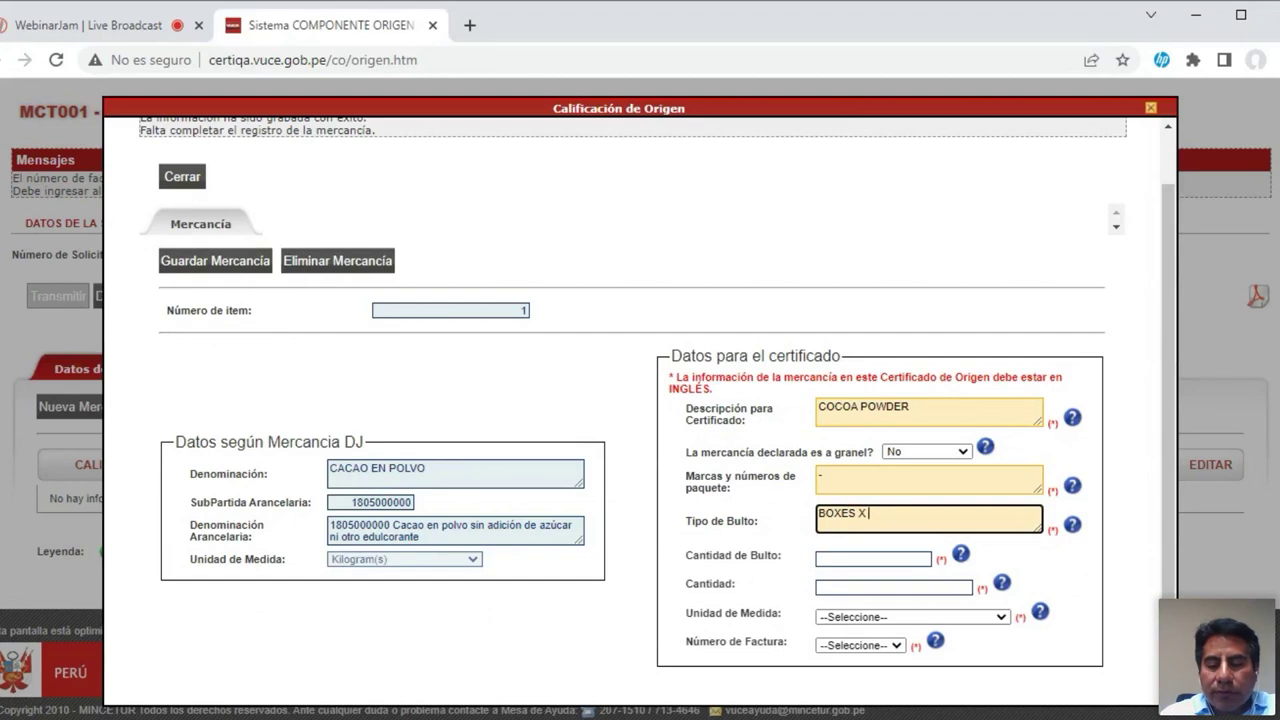
text( KG)
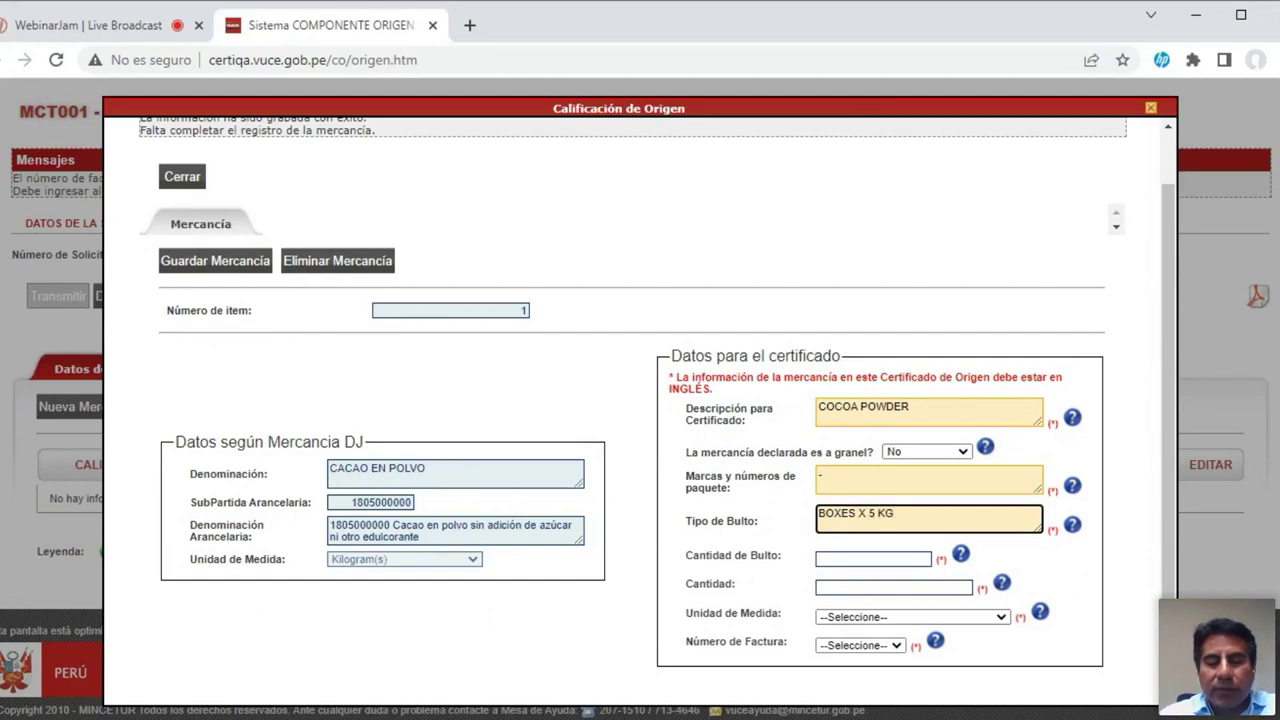
click(873, 559)
text(500)
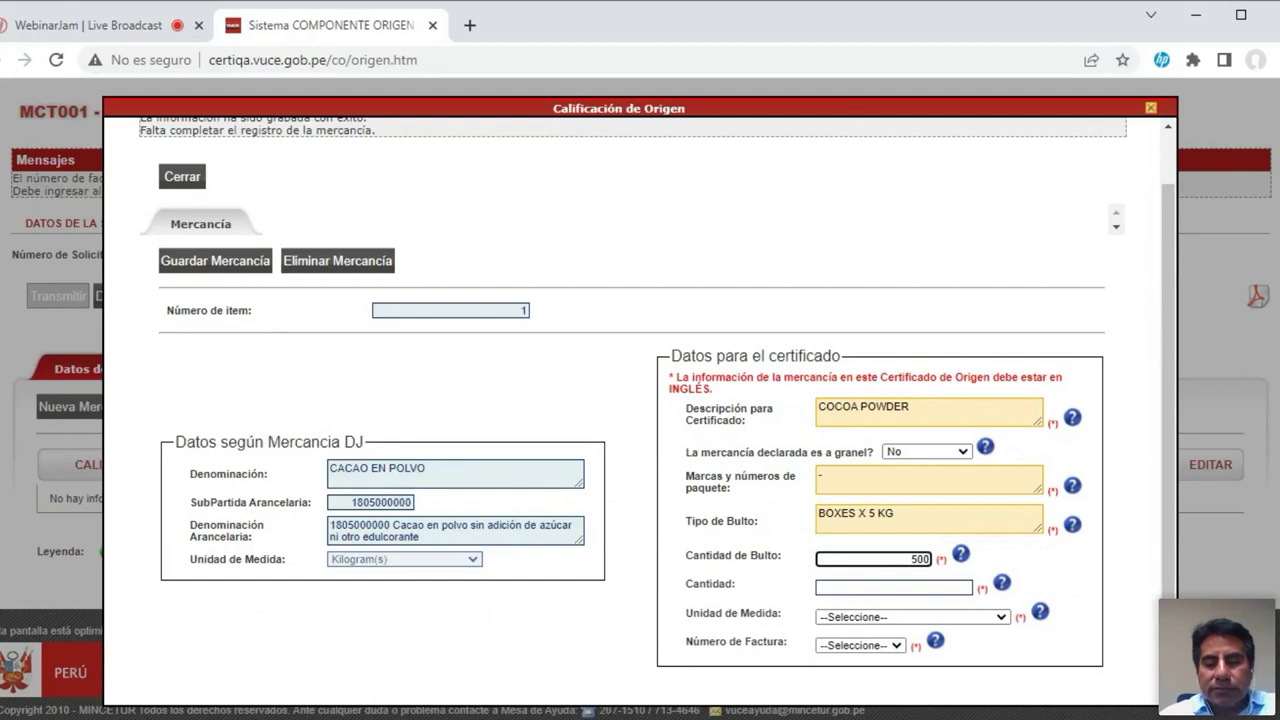
Set the item quantity to 2600 Kilogram(s)
click(893, 587)
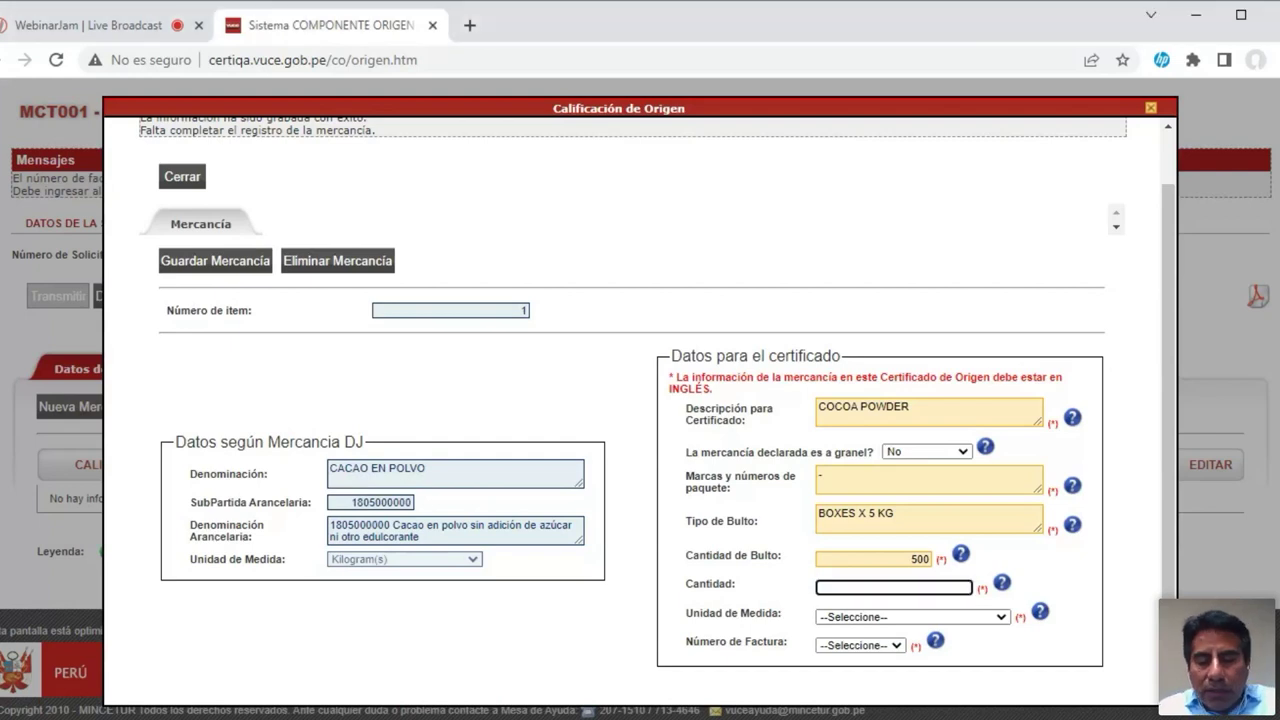
mouse_move(1036, 610)
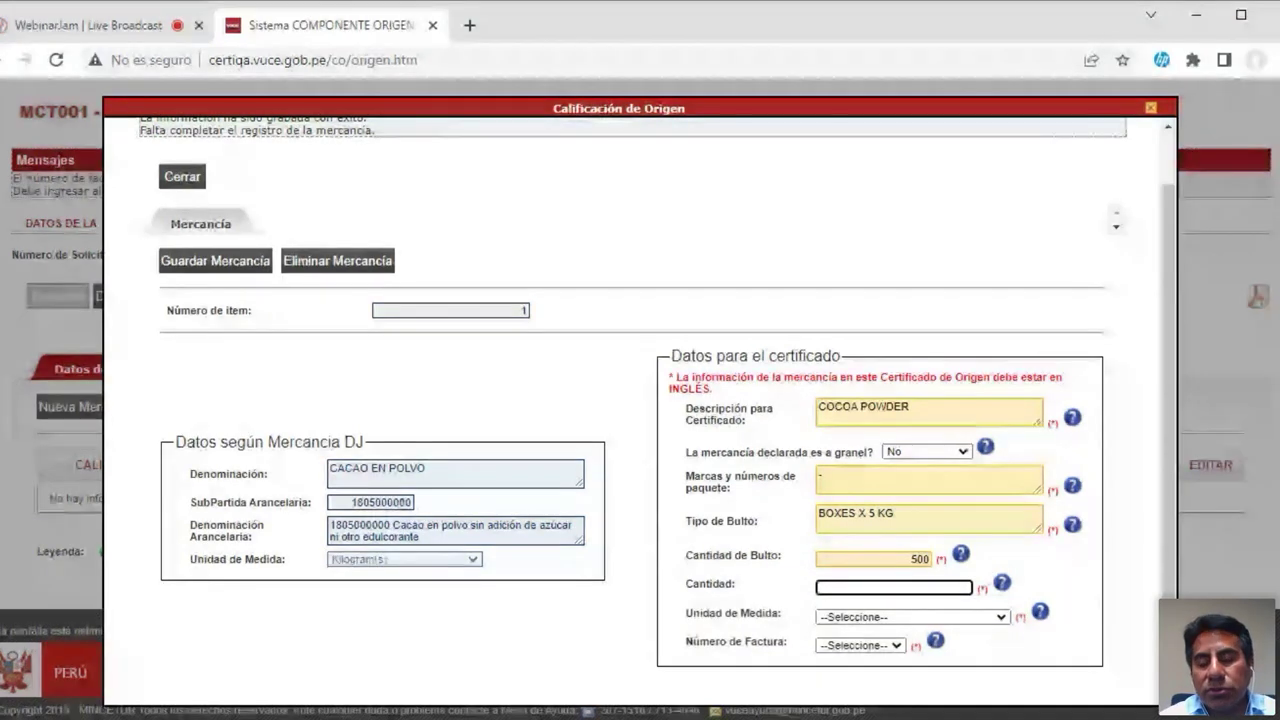
text(2600)
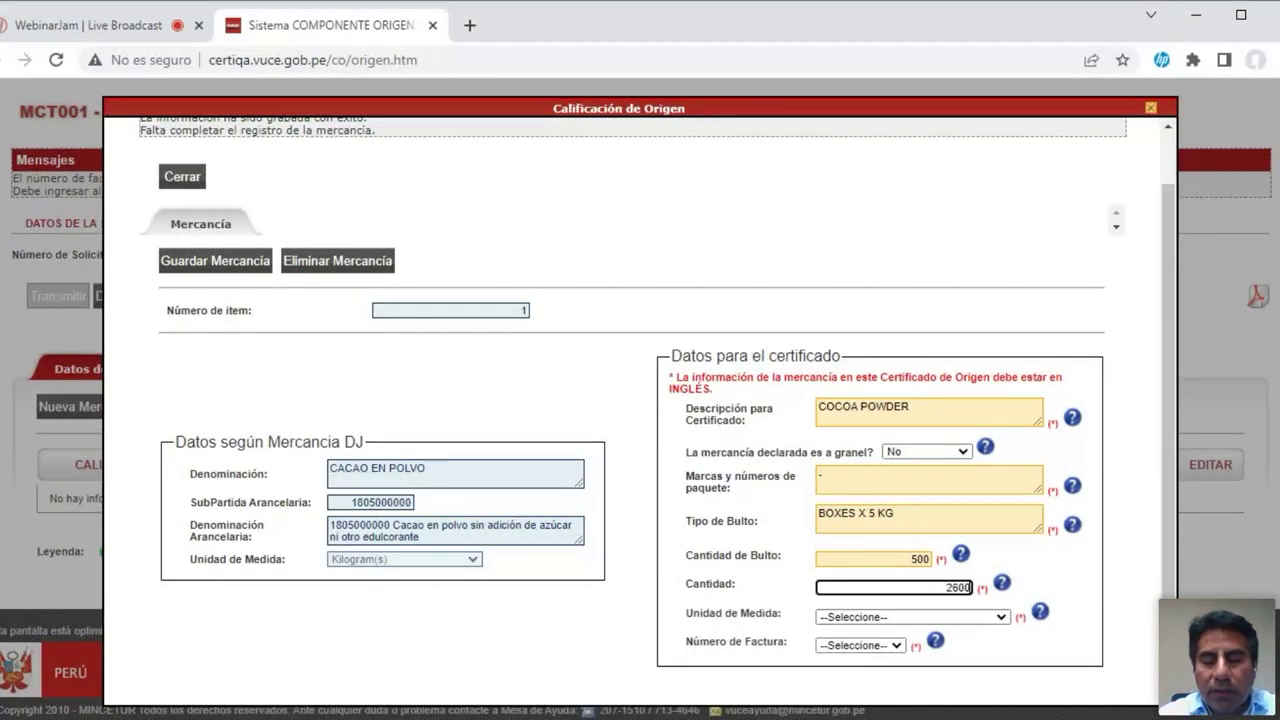
key(Tab)
key(k)
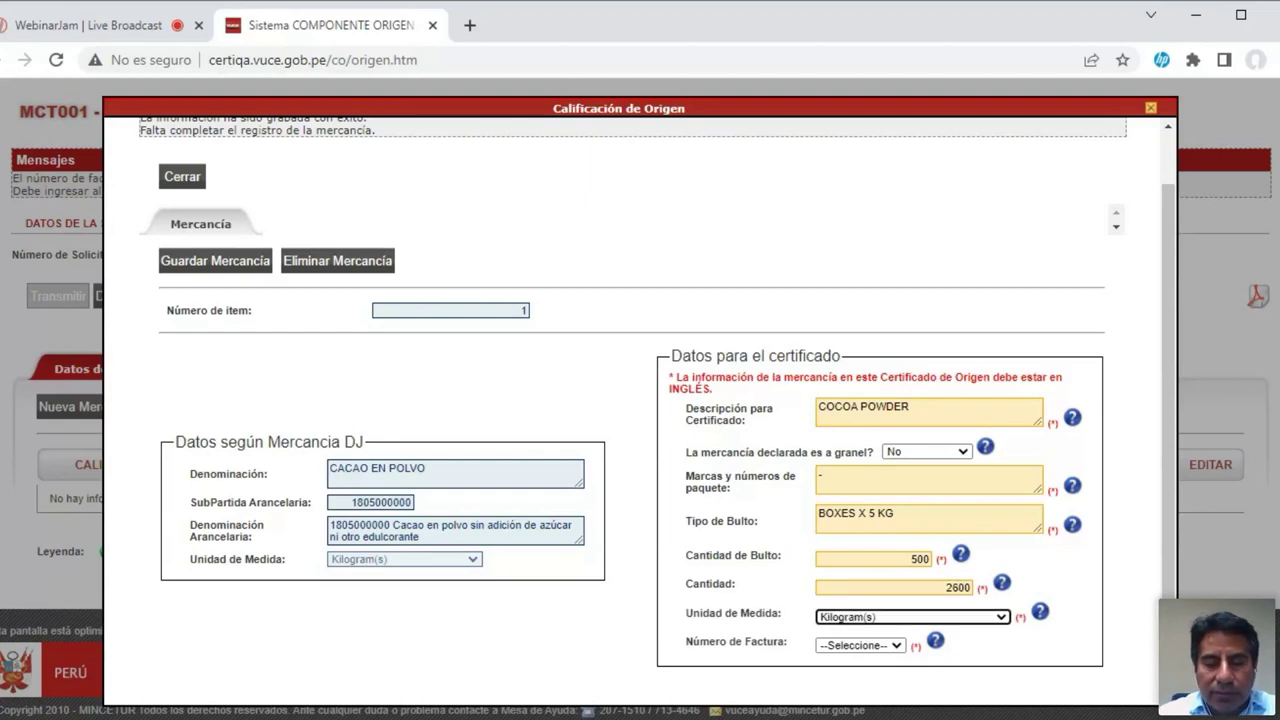
Link the item to invoice F001-0259 and save the merchandise
click(897, 646)
click(902, 662)
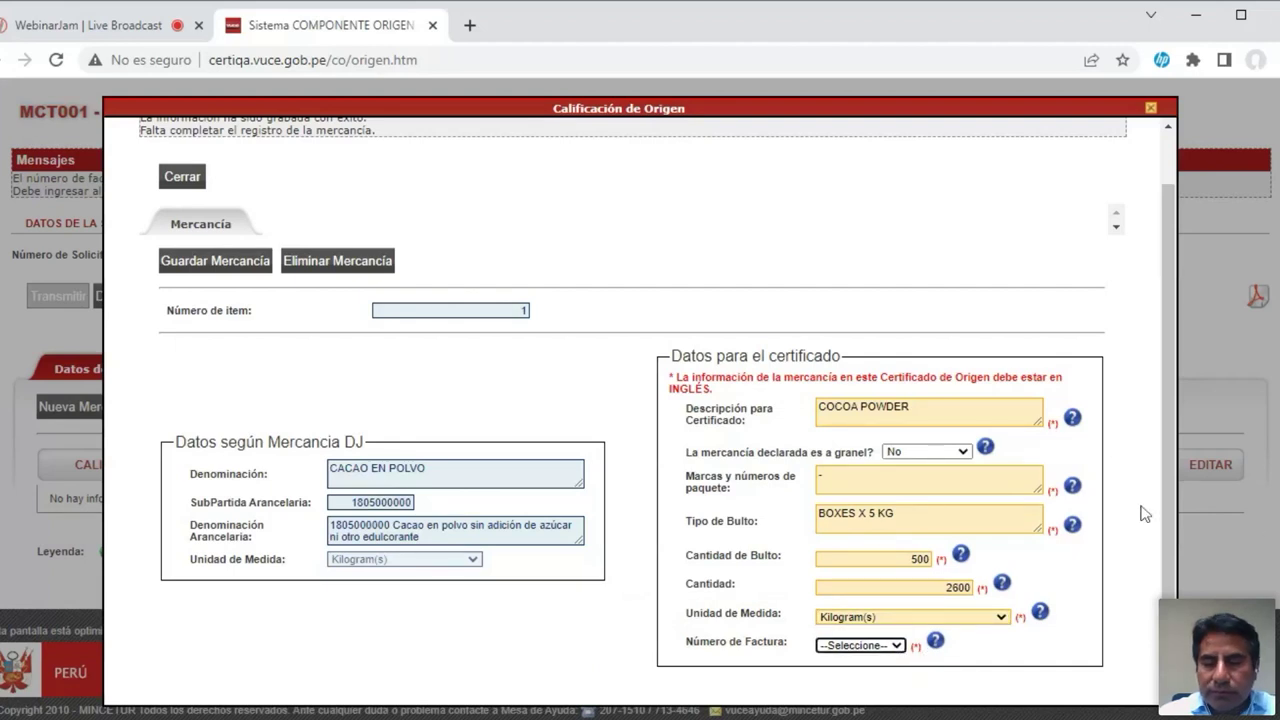
triple_click(894, 102)
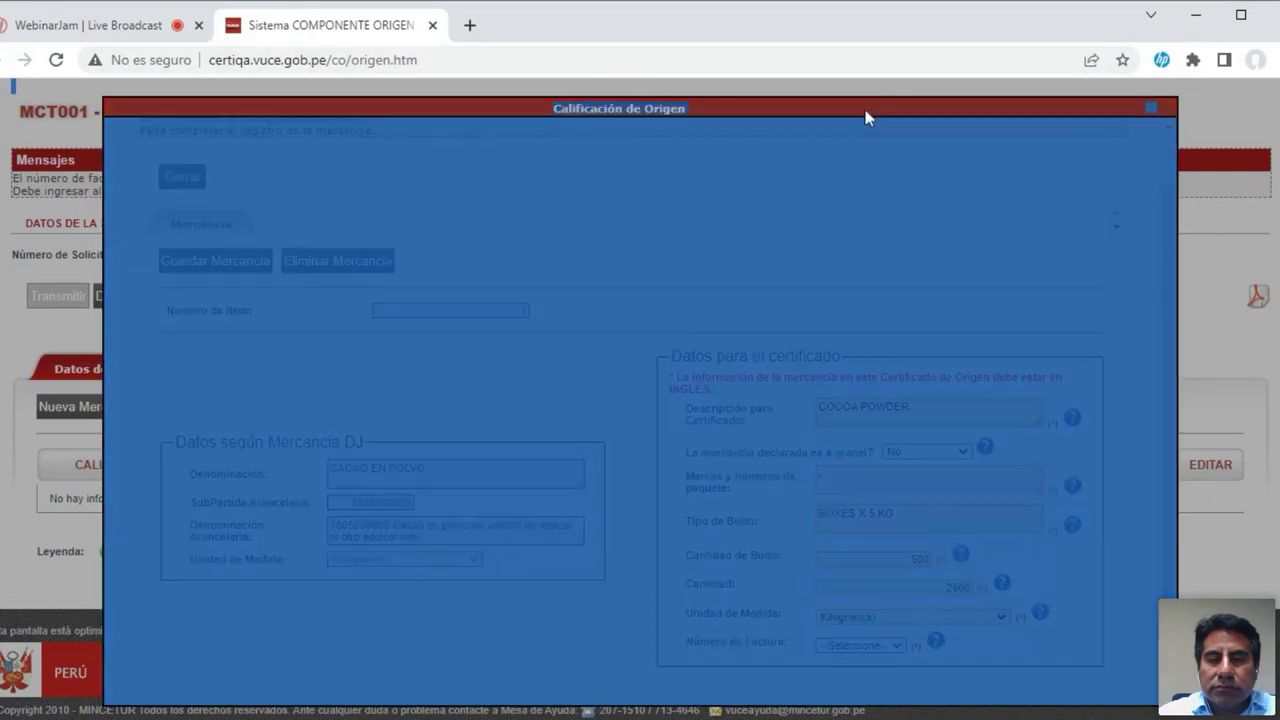
drag(866, 117, 874, 83)
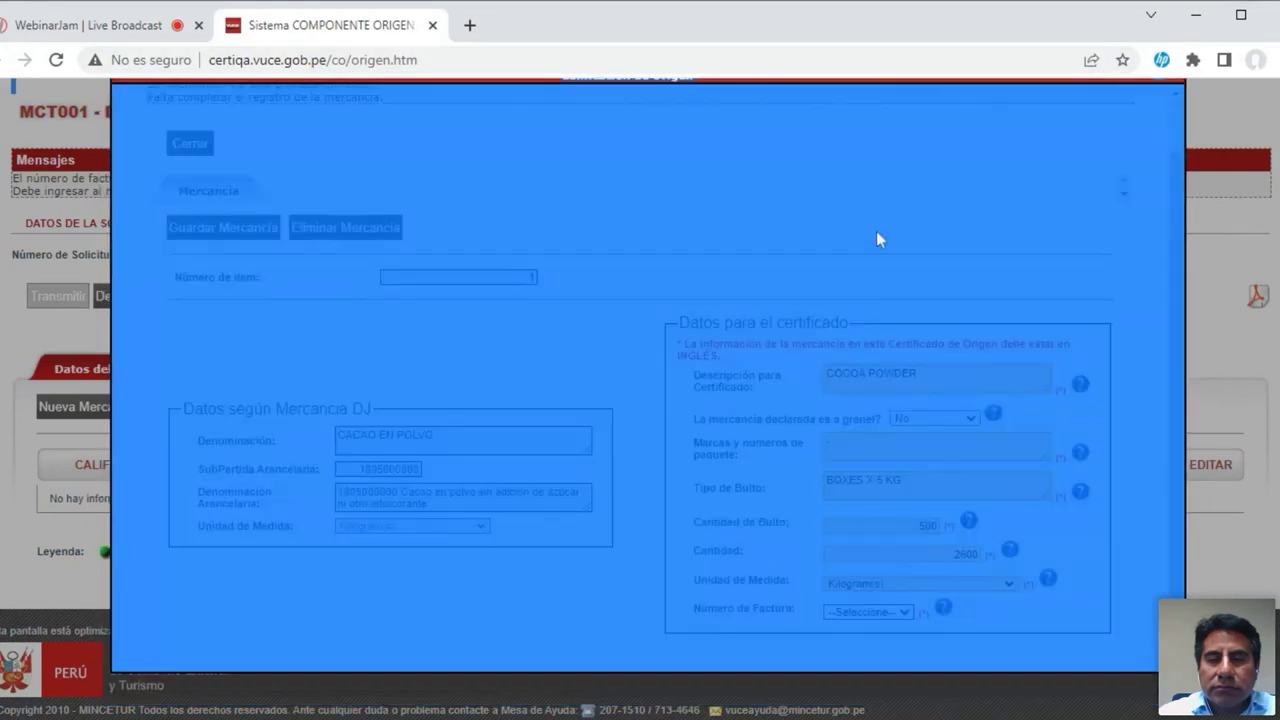
click(894, 273)
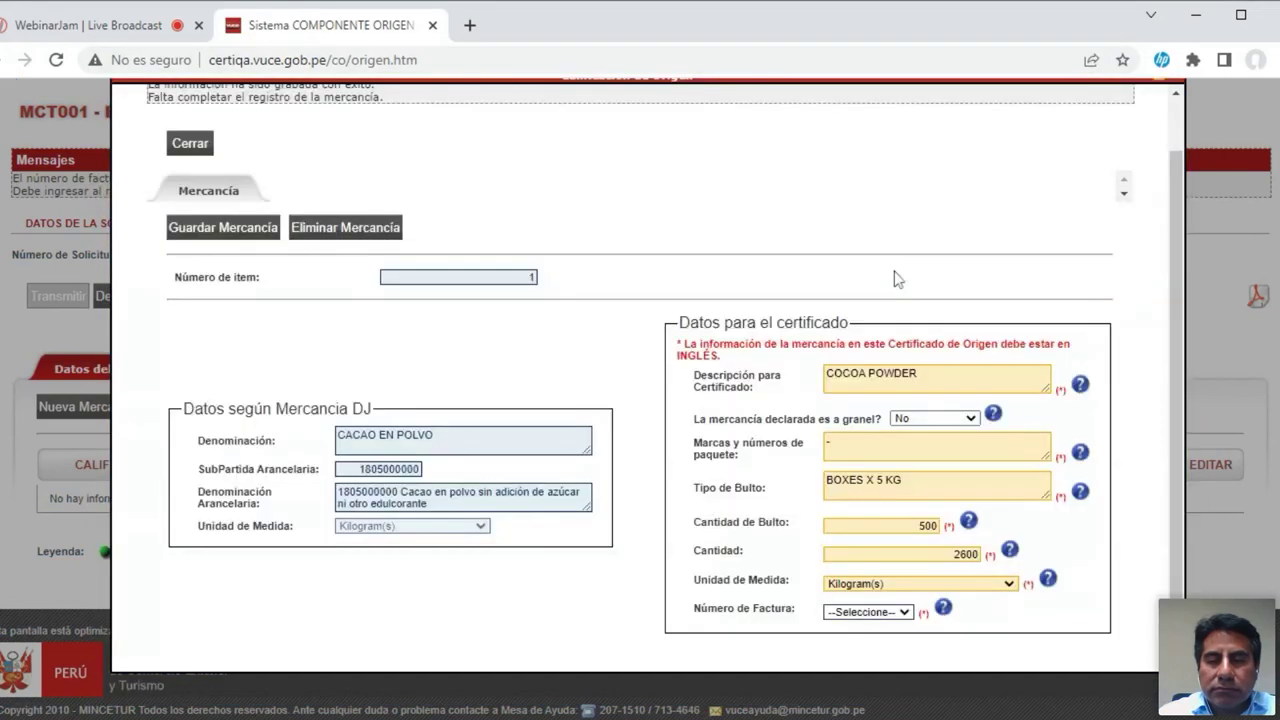
click(895, 612)
click(868, 630)
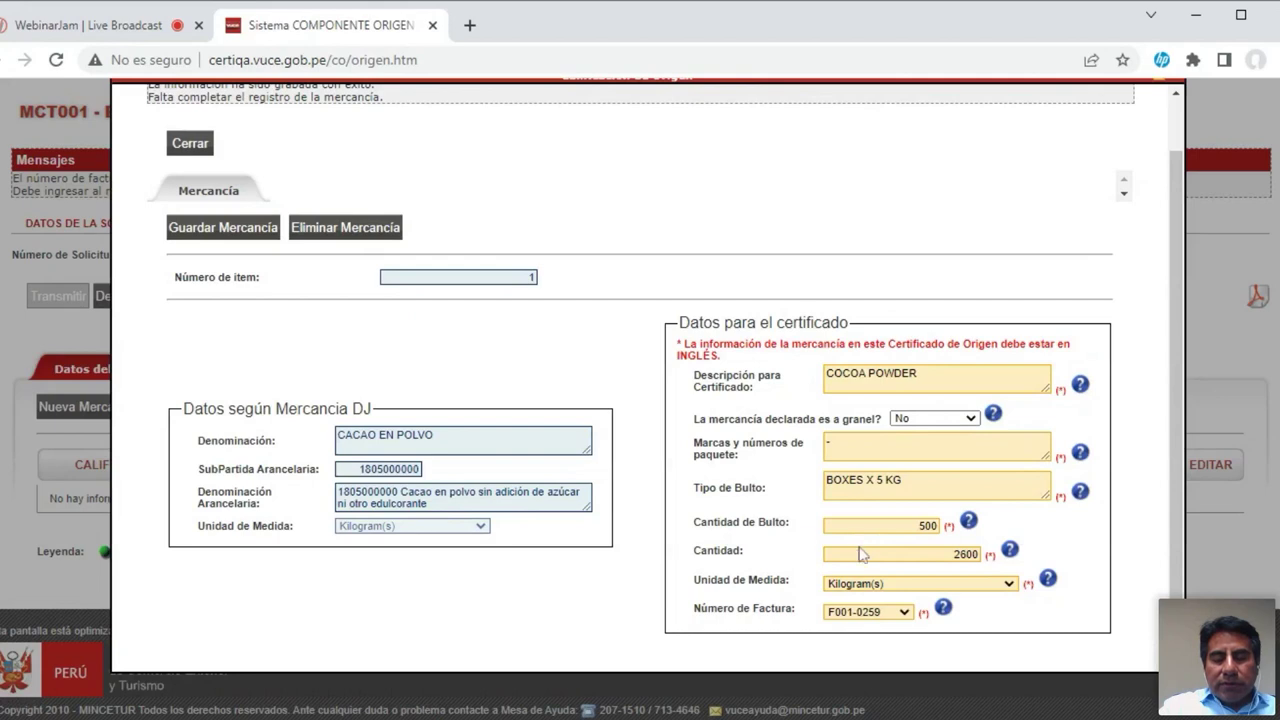
click(185, 236)
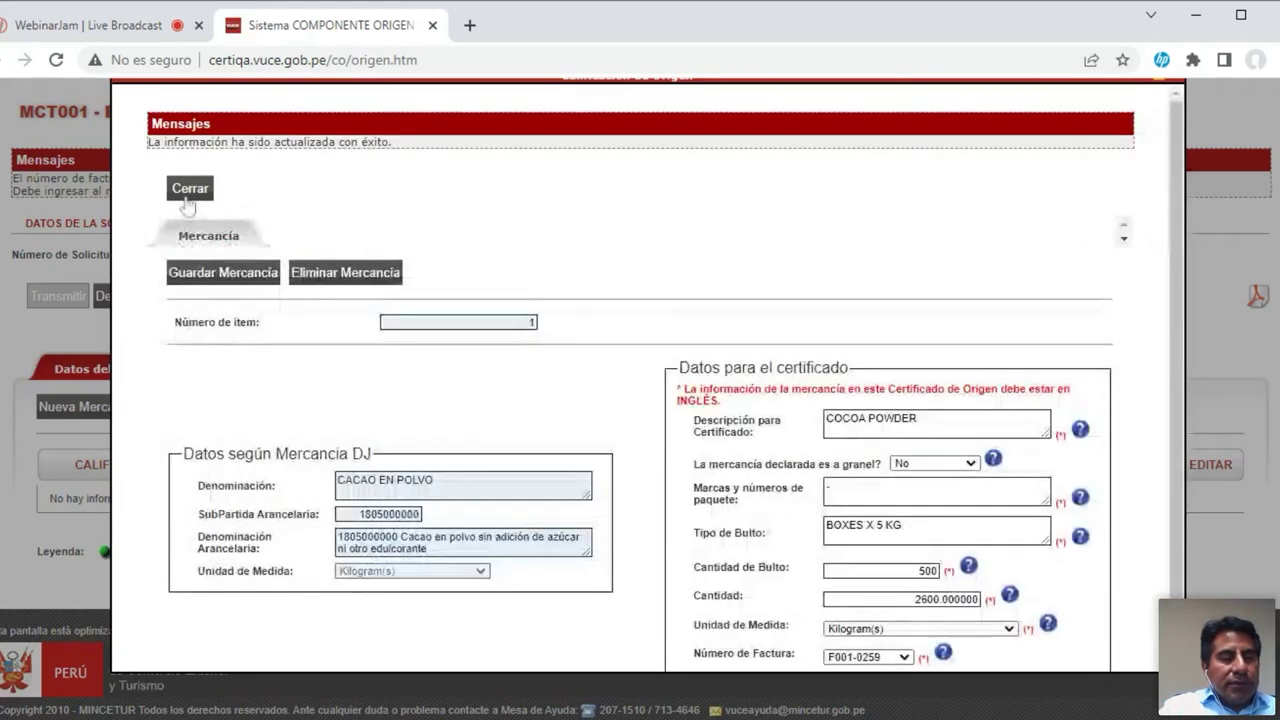
Close the Calificación de Origen form and open the request summary PDF
click(190, 188)
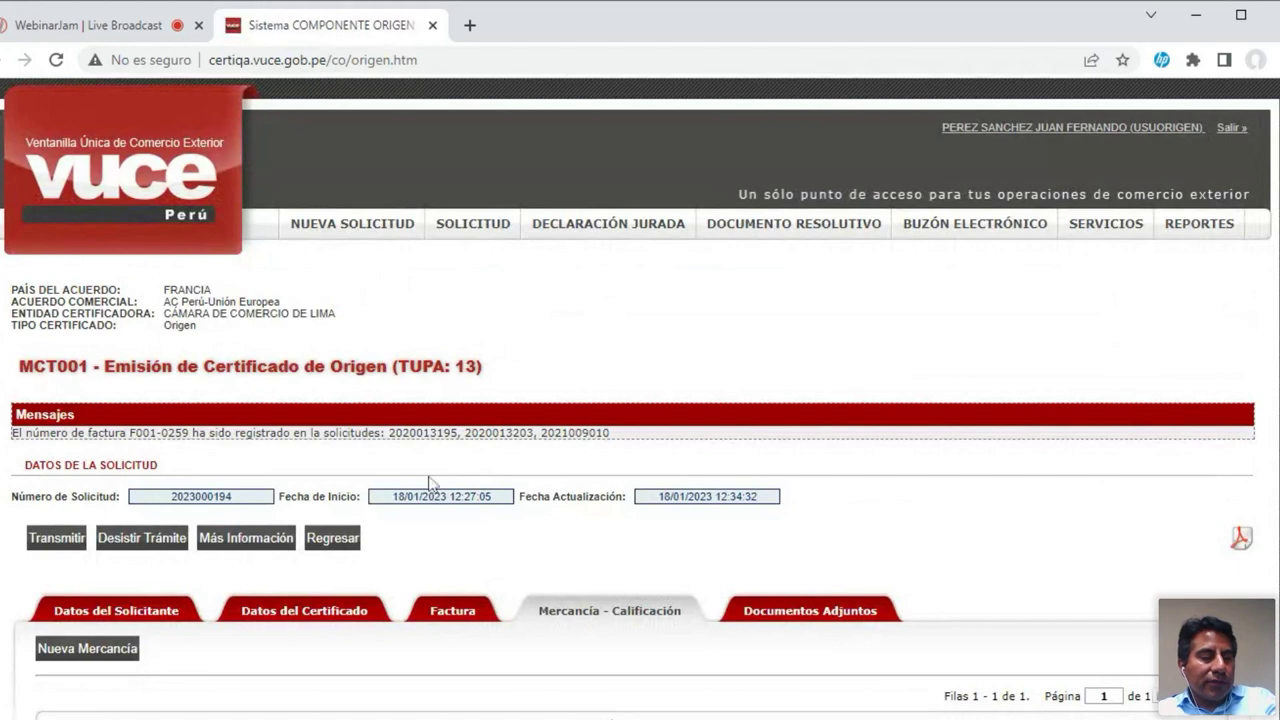
click(200, 496)
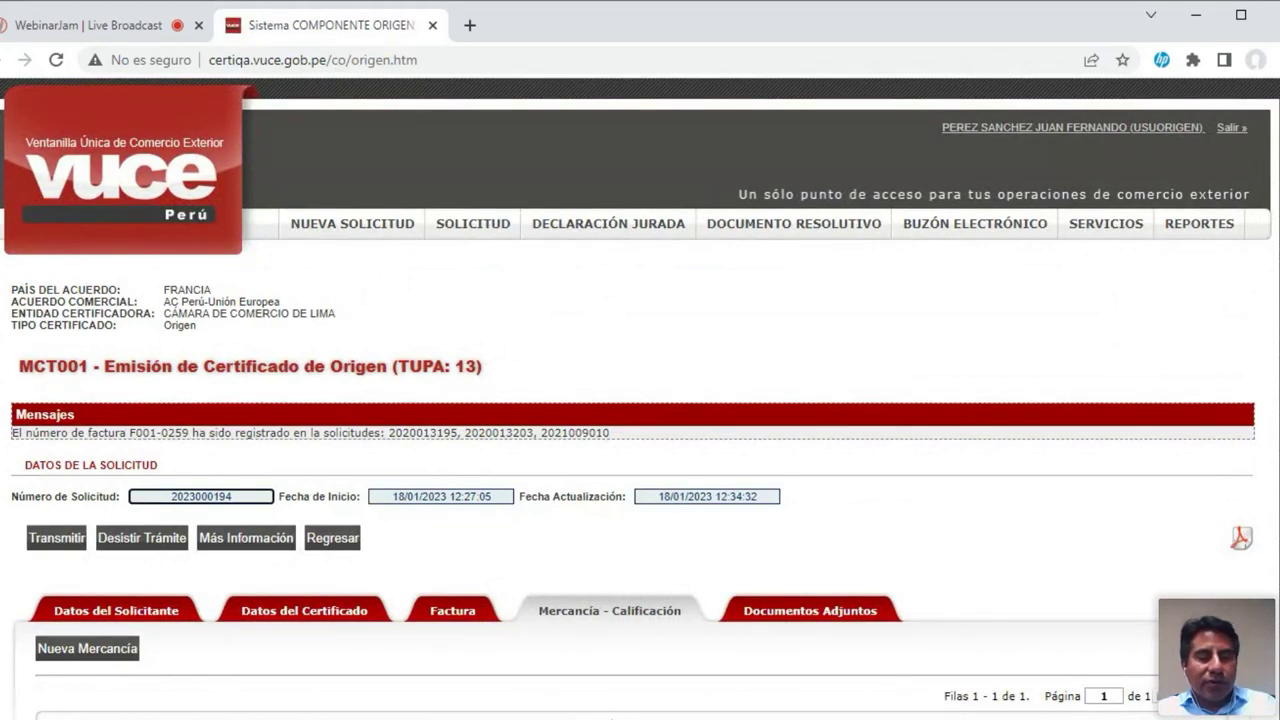
click(603, 524)
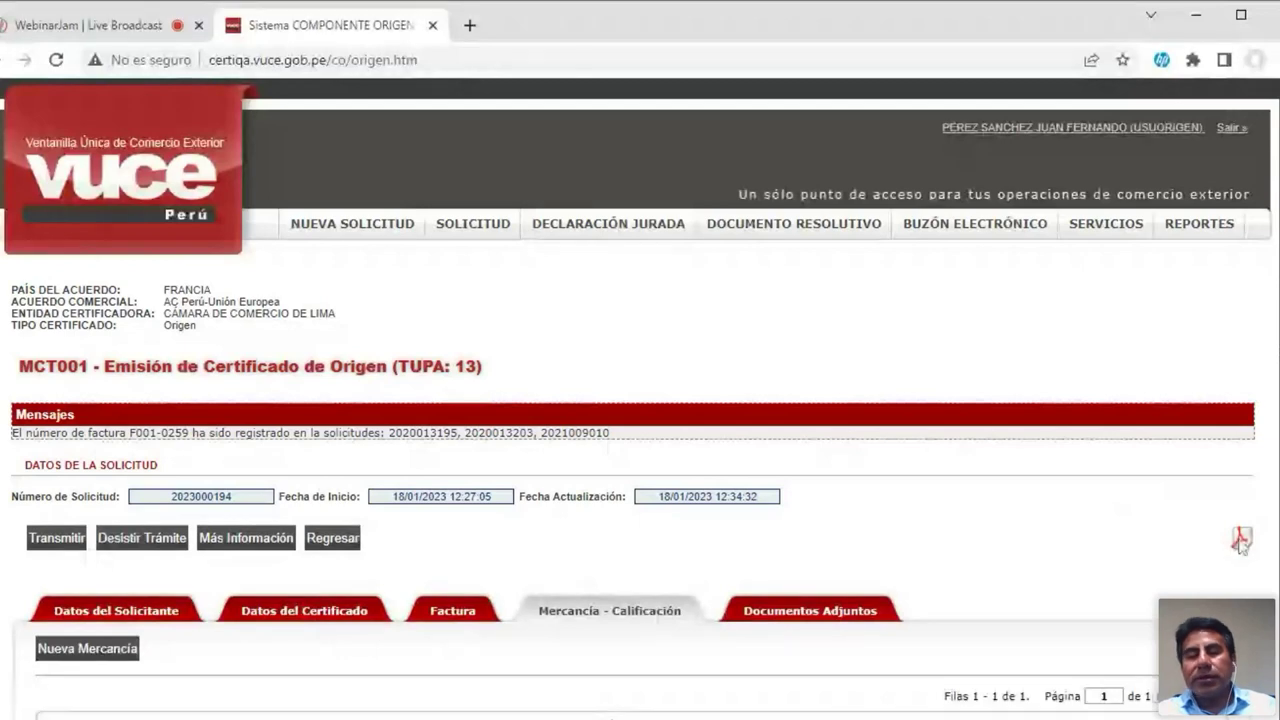
click(1240, 541)
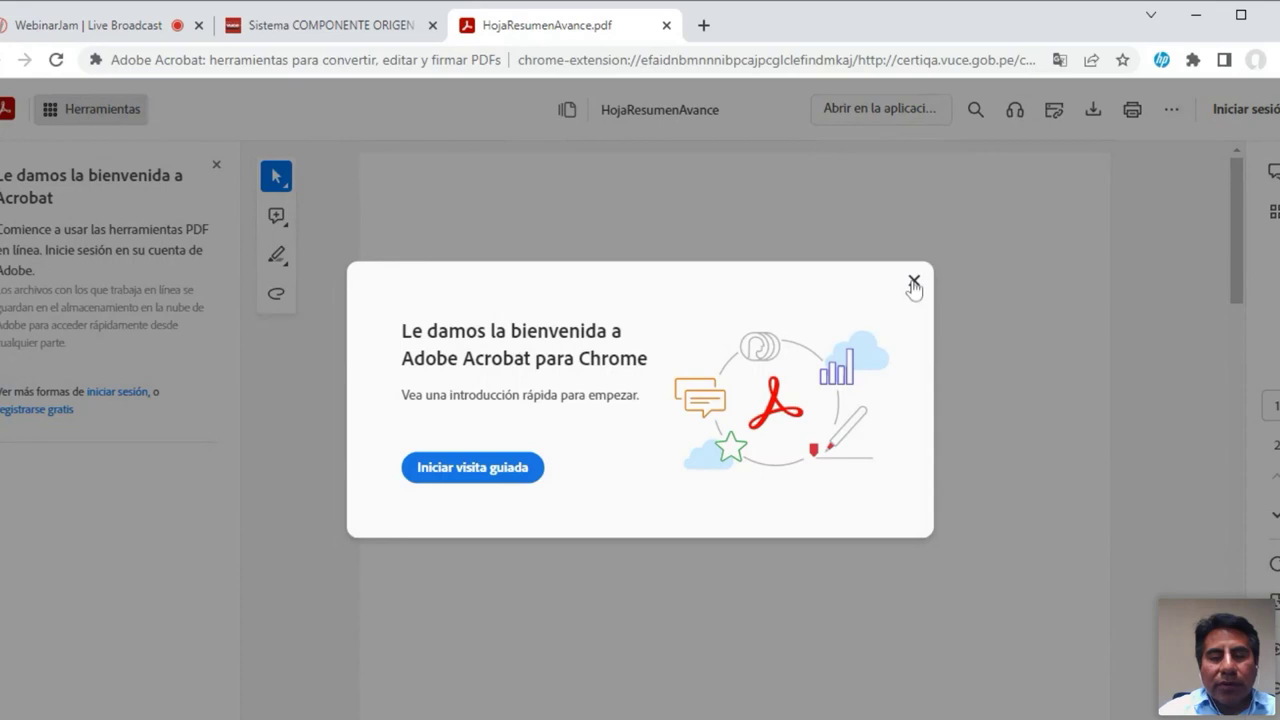
Dismiss Acrobat's welcome message and review the EUR.1 draft: 500 boxes cocoa powder, 2,600 kg, invoice F001-0259
click(913, 281)
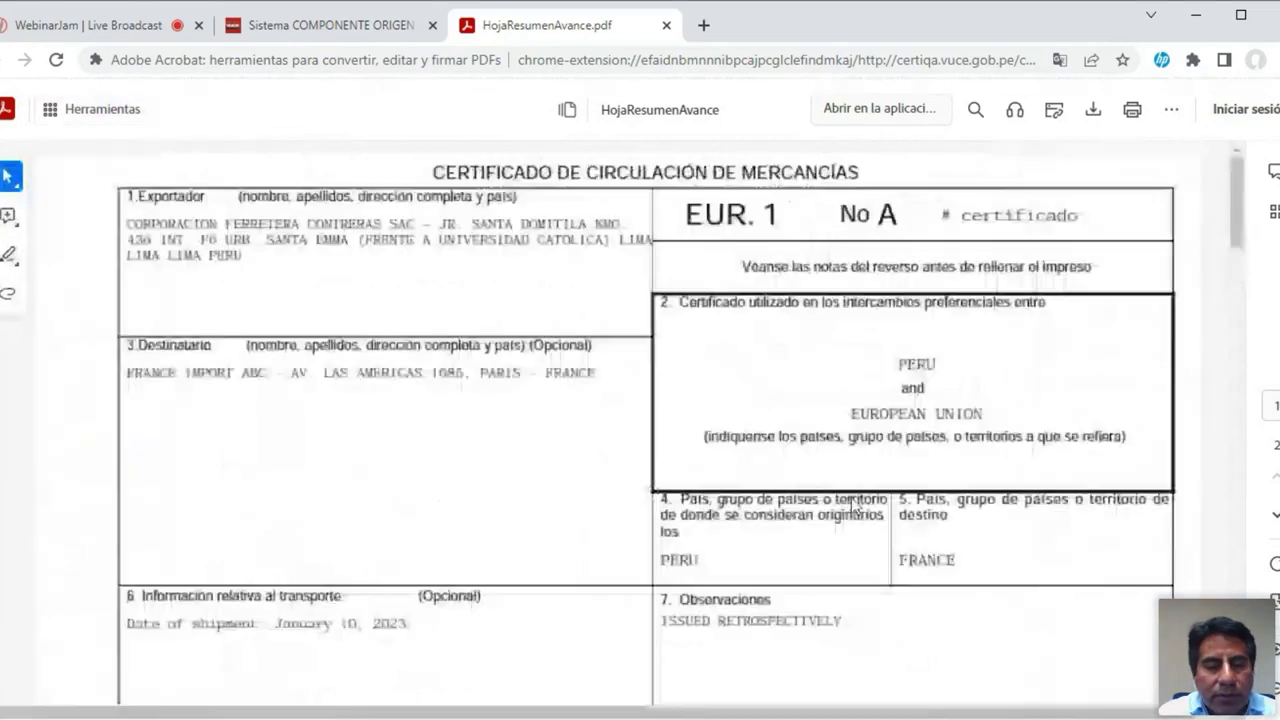
scroll(850, 503, down, 2)
scroll(428, 375, down, 5)
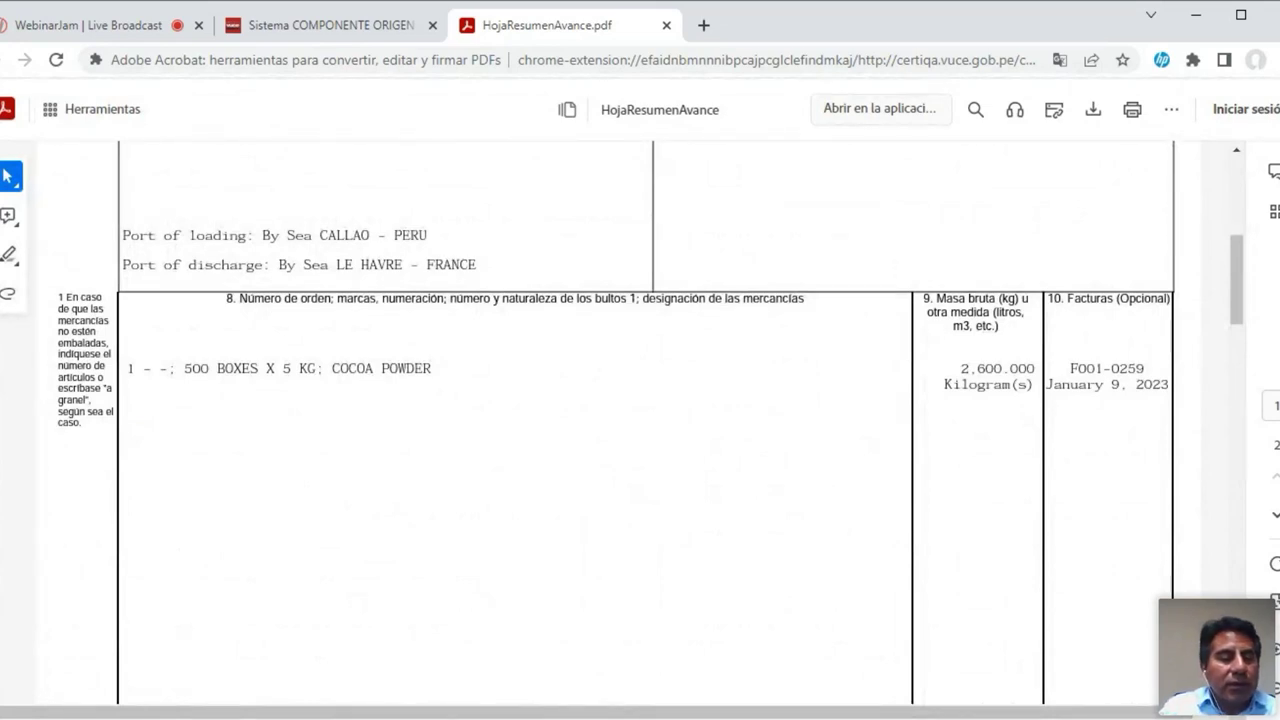
scroll(577, 483, up, 2)
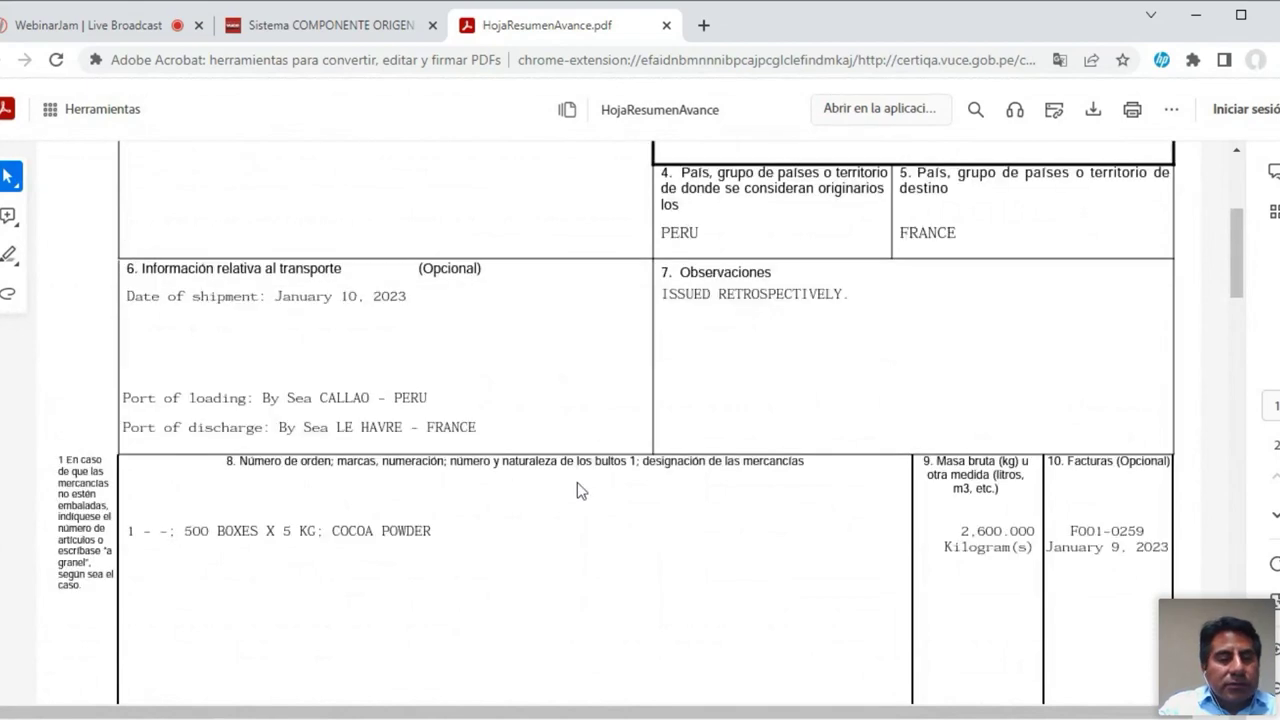
scroll(577, 482, up, 2)
scroll(577, 485, down, 1)
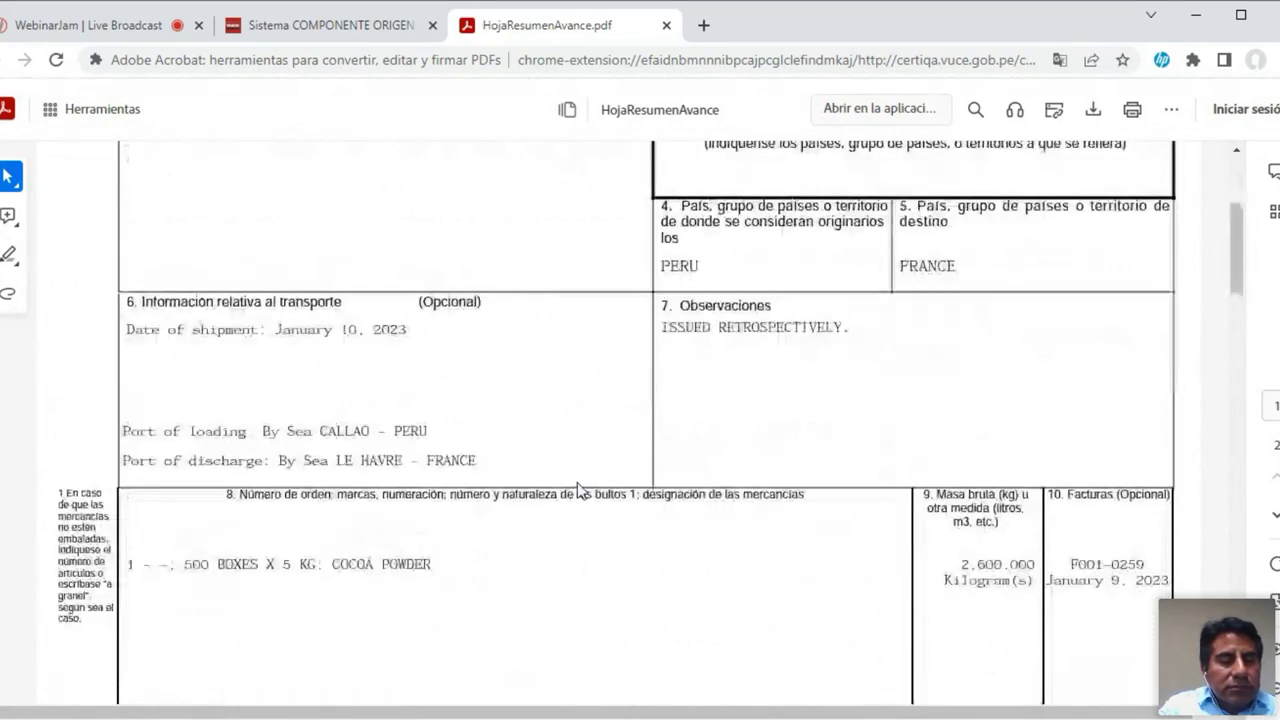
scroll(577, 483, down, 1)
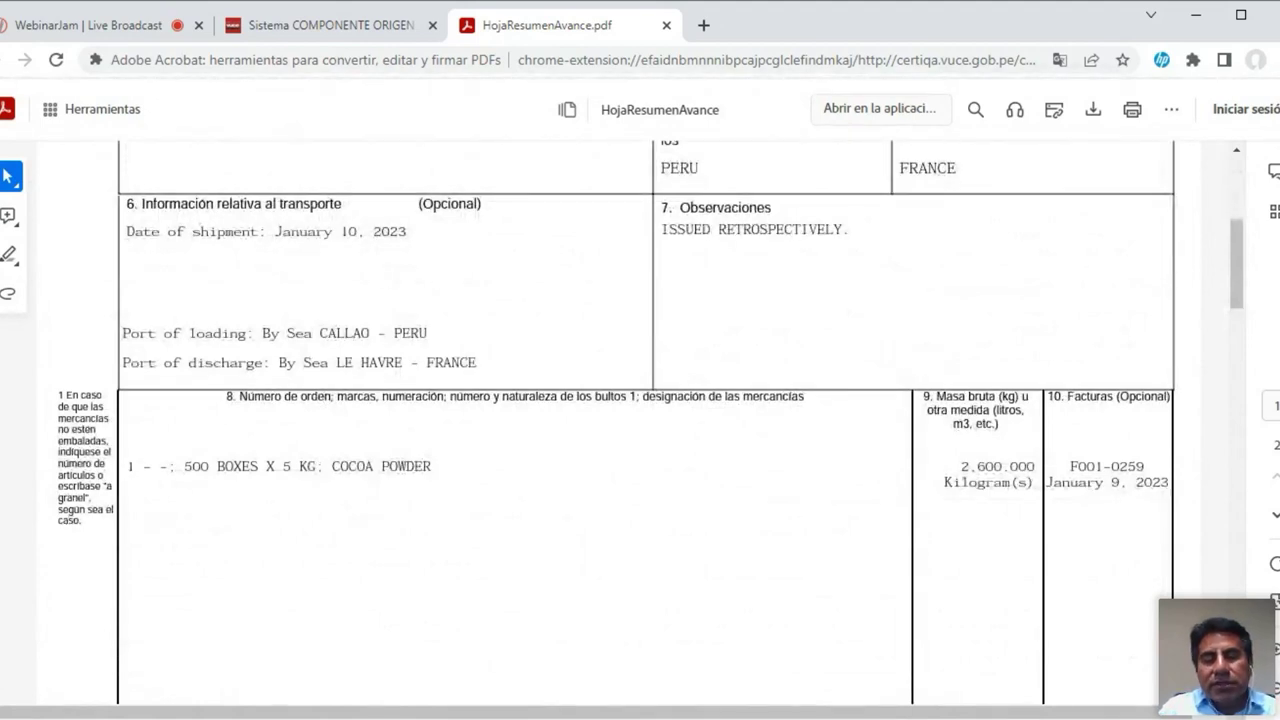
scroll(745, 441, up, 1)
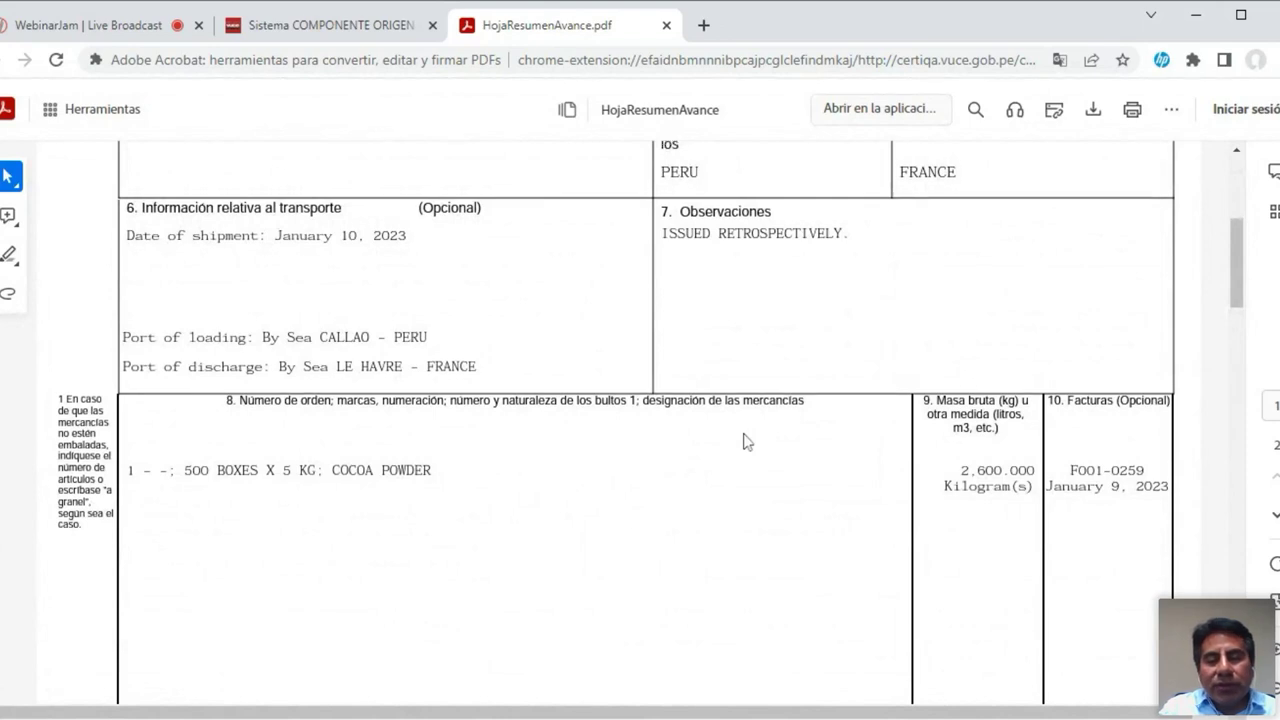
scroll(745, 441, up, 3)
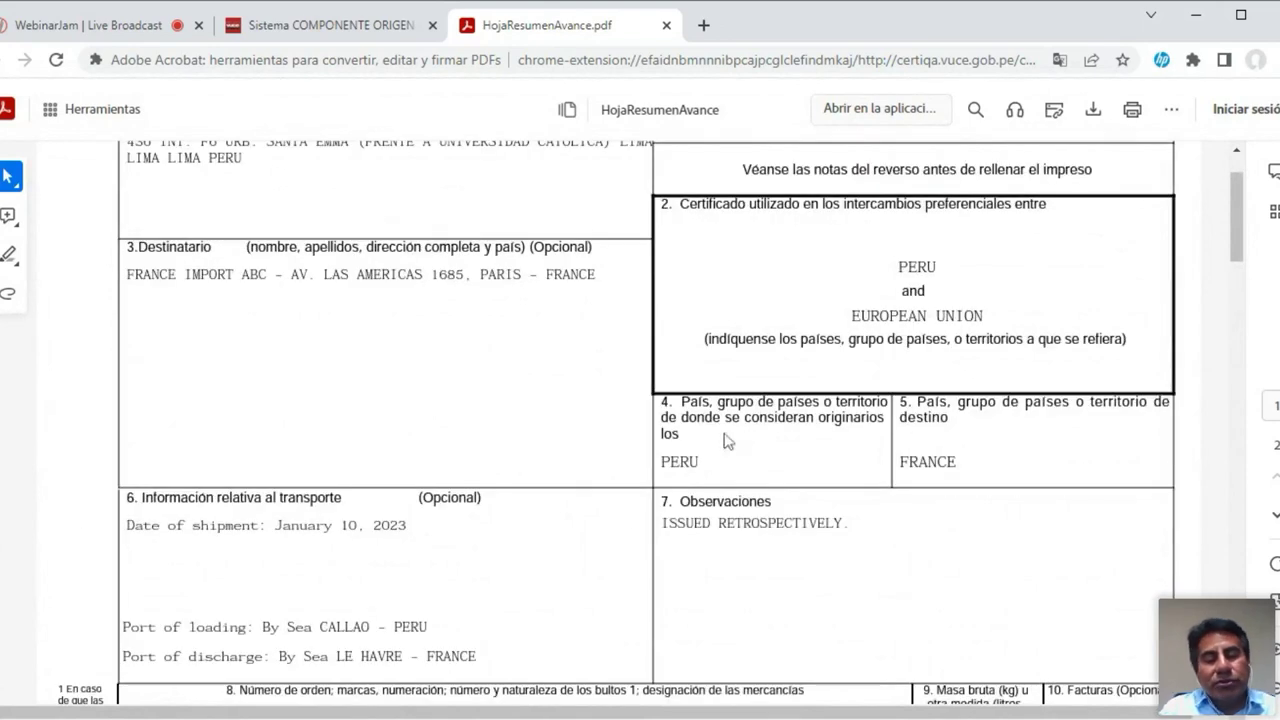